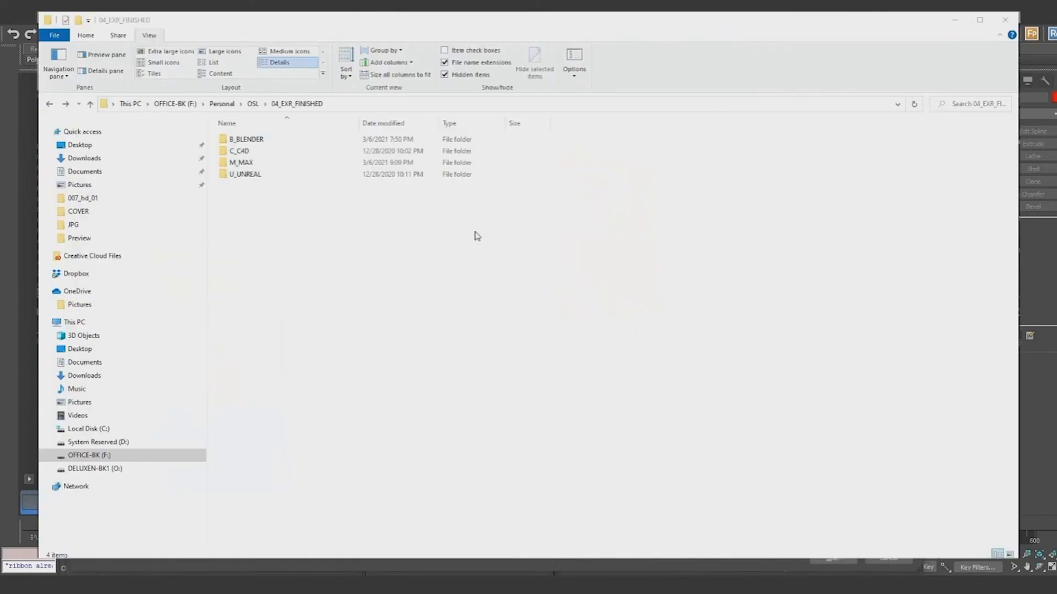
Open the M_MAX folder inside 04_EXR_FINISHED and browse through its subfolders.
double_click(247, 161)
double_click(245, 153)
double_click(235, 152)
left_click(286, 225)
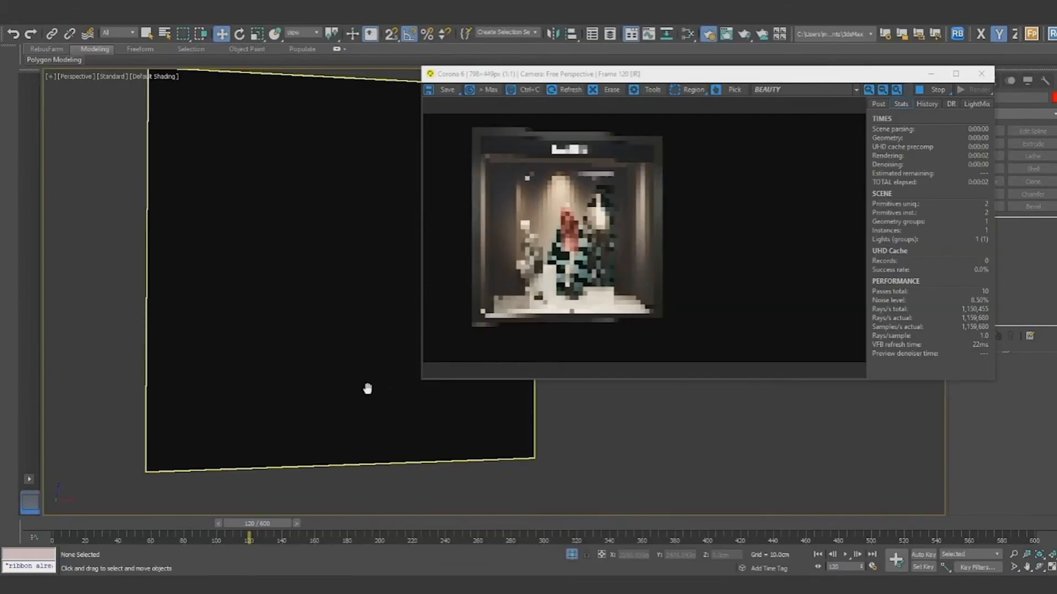
Widen the selected office window plane by moving its edge vertices along X, and select its Material modifier.
middle_click_drag(363, 393, 265, 387, "alt")
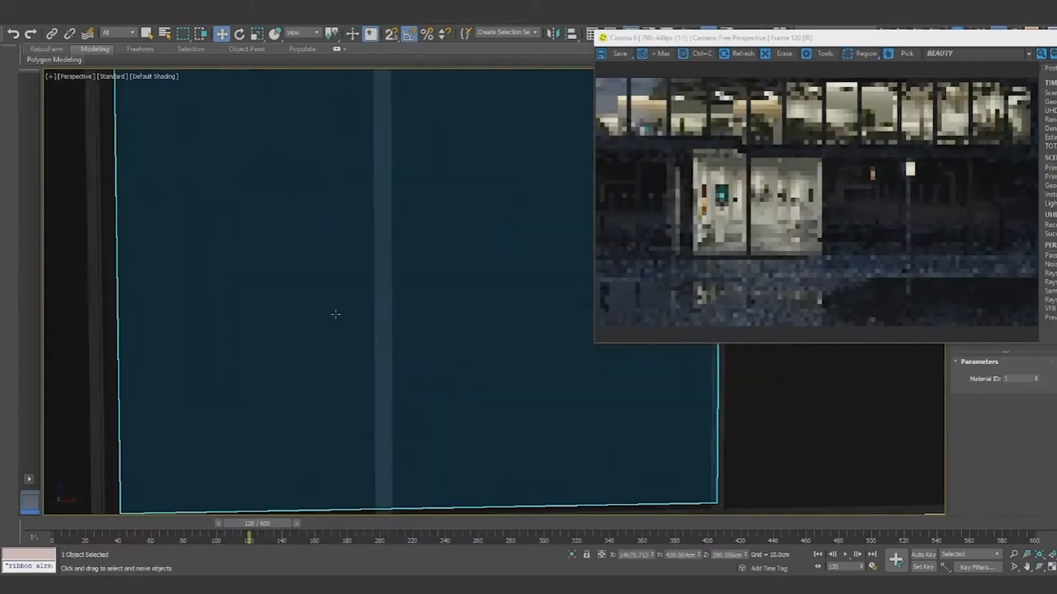
scroll(377, 335, "down", 3)
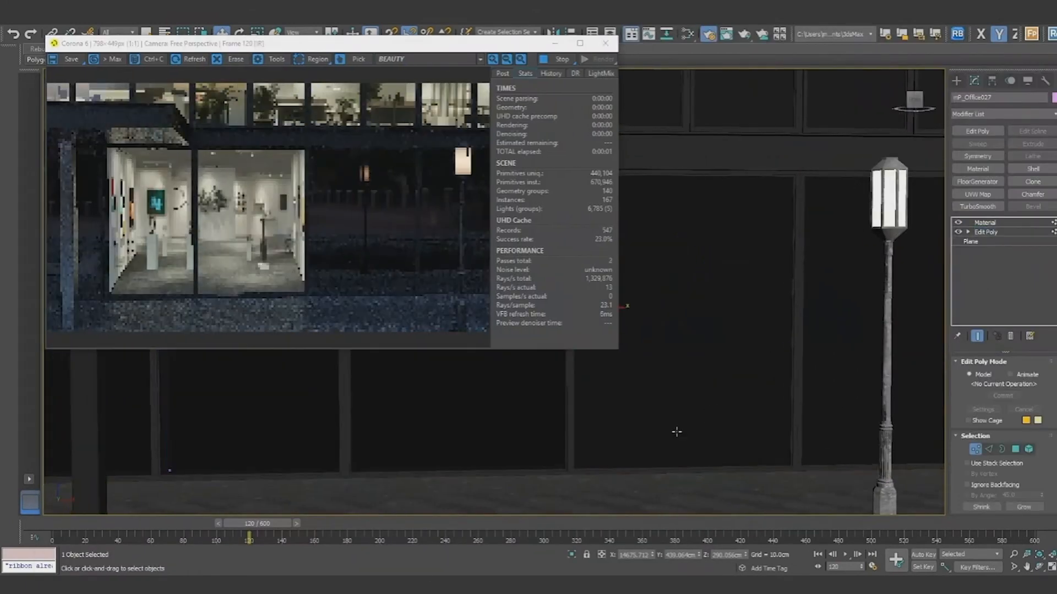
key("F3")
key("F3")
left_click_drag(619, 358, 898, 361)
mouse_move(798, 390)
middle_mouse_down()
mouse_move(563, 405)
mouse_move(572, 408)
middle_mouse_up()
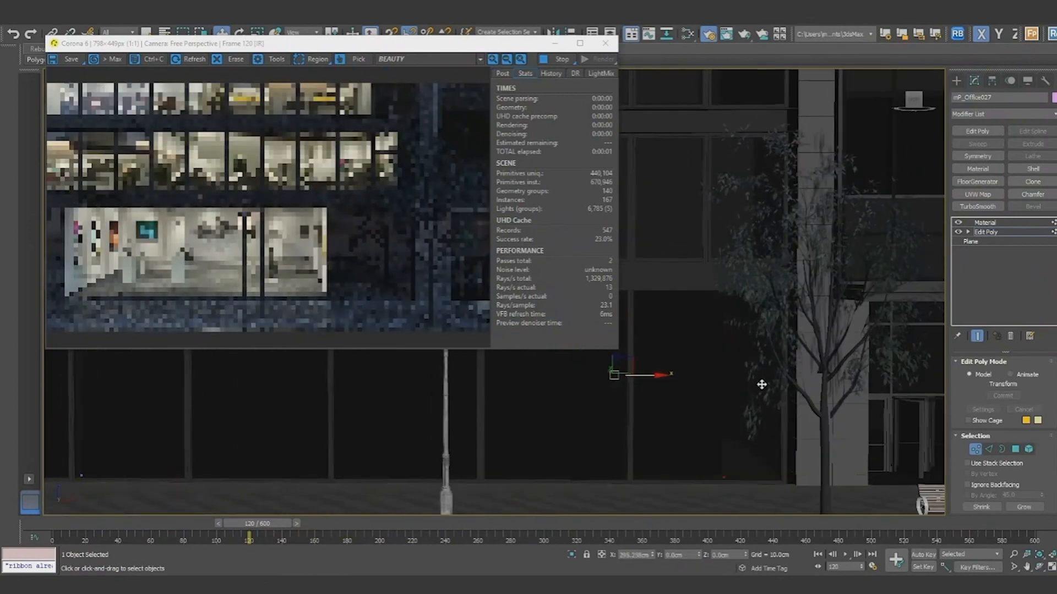
key("1")
left_click(985, 223)
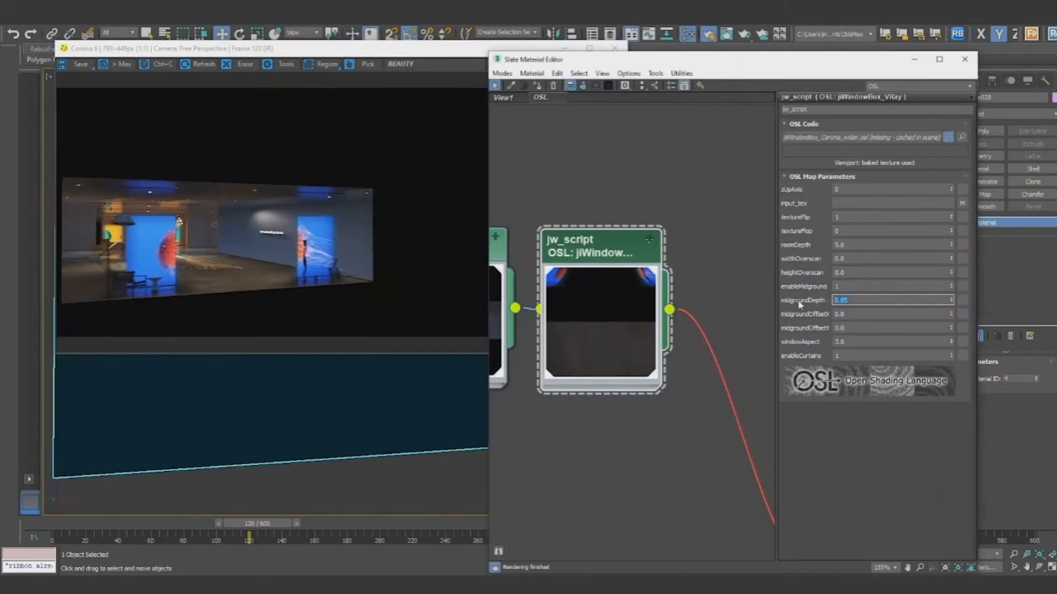
Open the enableMidground value of the jw_script OSL map for editing.
scroll(259, 460, "up", 4)
middle_click_drag(258, 460, 360, 460, "alt")
left_click_drag(846, 287, 804, 288)
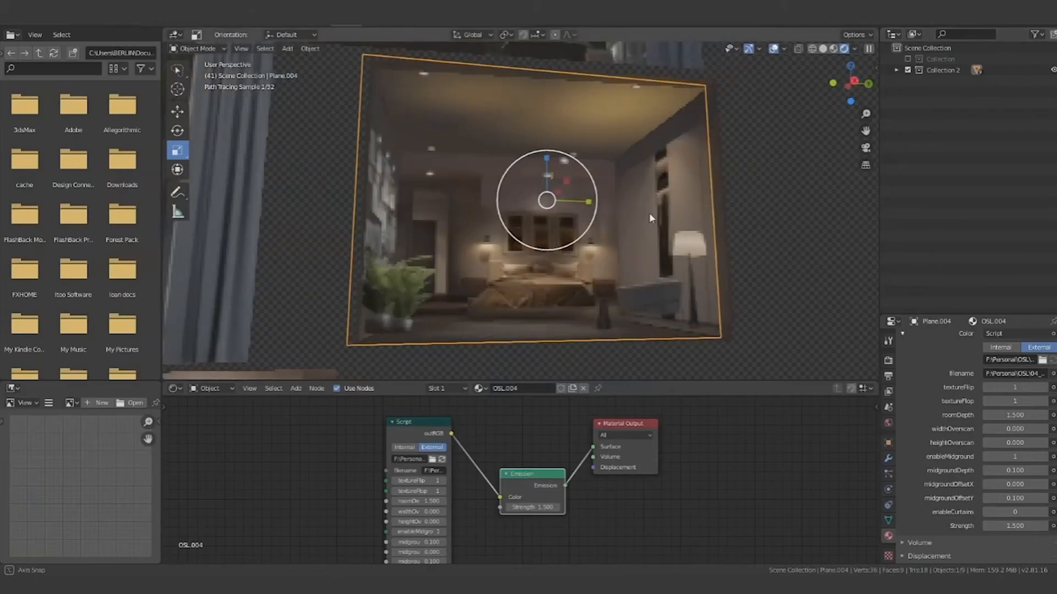
middle_click_drag(649, 212, 521, 362)
middle_click_drag(524, 488, 537, 465)
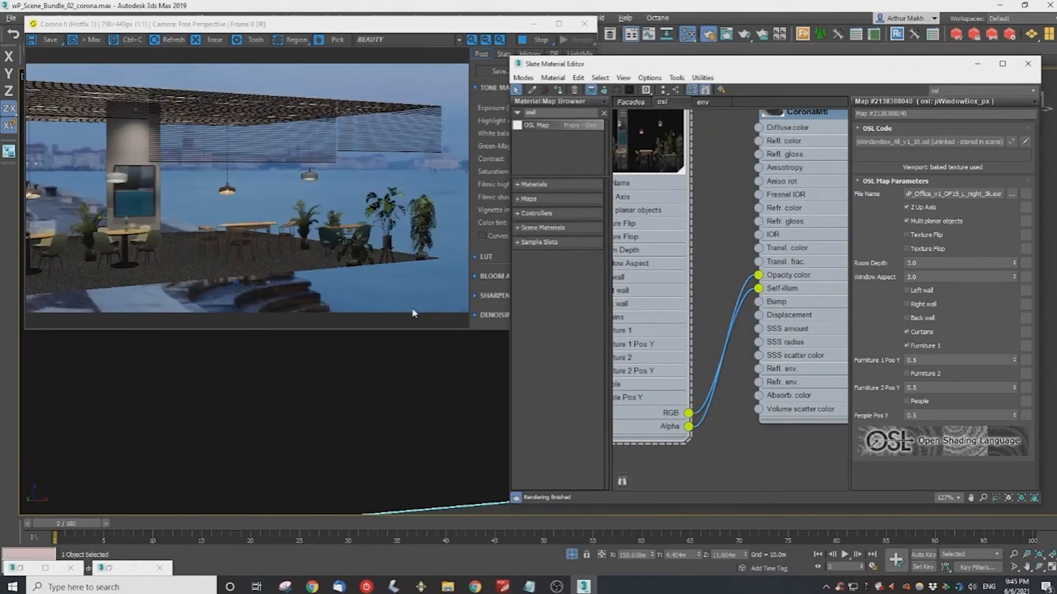
mouse_move(414, 427)
middle_mouse_down("alt")
mouse_move(354, 427)
mouse_move(406, 453)
mouse_move(408, 422)
middle_mouse_up("alt")
scroll(418, 415, "up", 4)
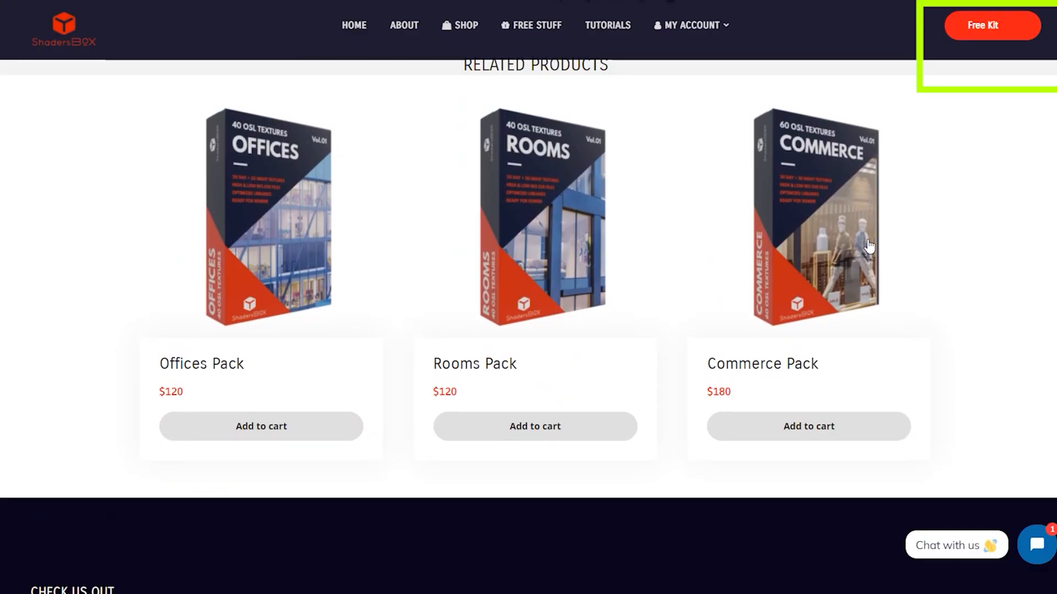
Read the Starter Kit's list of contents on the shop page and add the free kit to the cart.
scroll(389, 333, "down", 3)
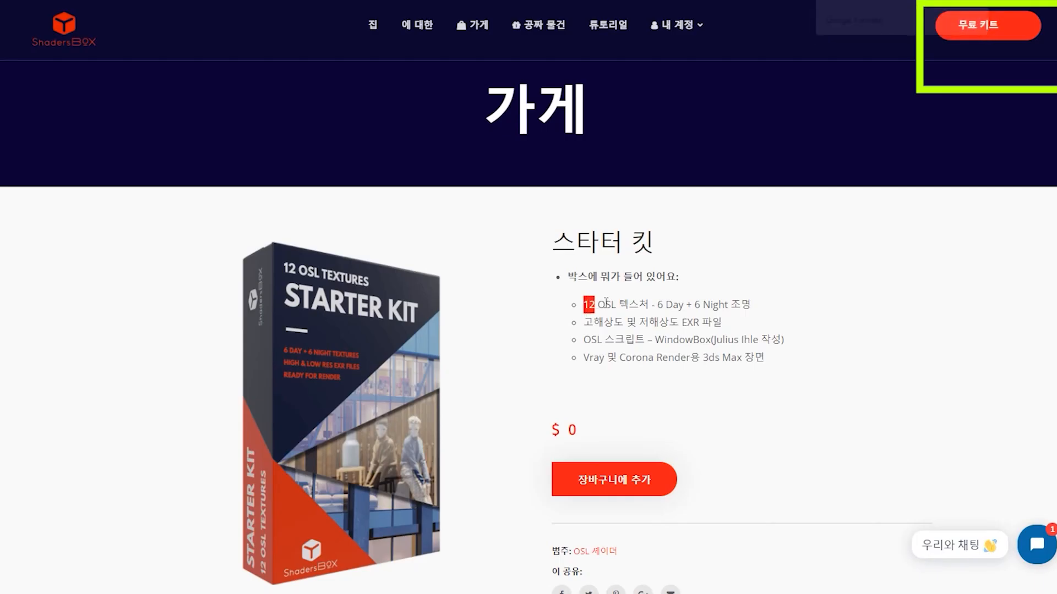
left_click_drag(606, 302, 765, 366)
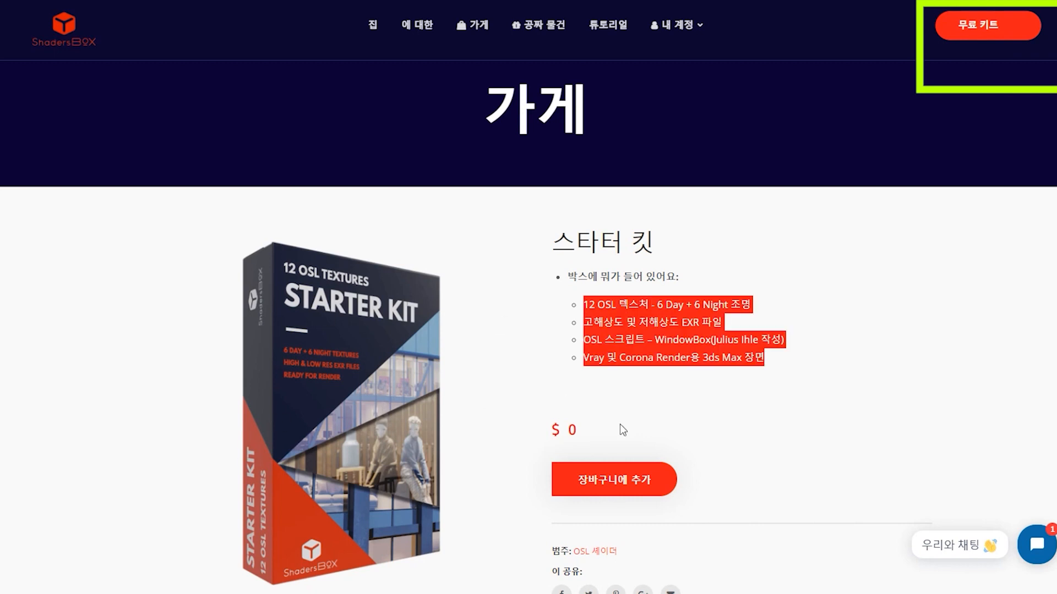
scroll(620, 424, "down", 3)
left_click(633, 353)
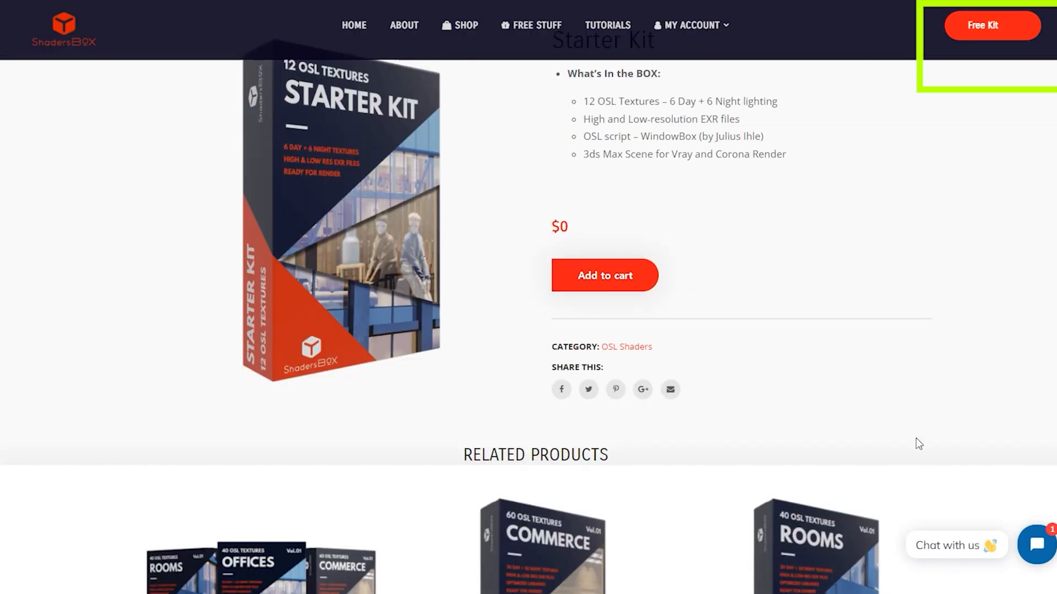
Open the shopping cart and proceed to checkout with the Starter Kit.
scroll(915, 438, "down", 9)
scroll(911, 431, "up", 2)
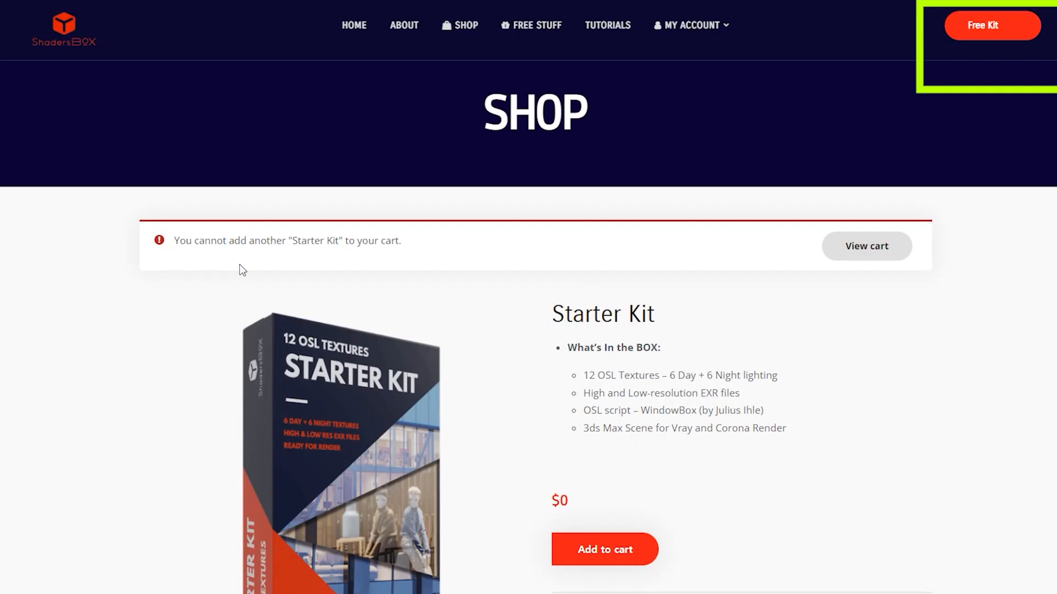
scroll(240, 265, "down", 3)
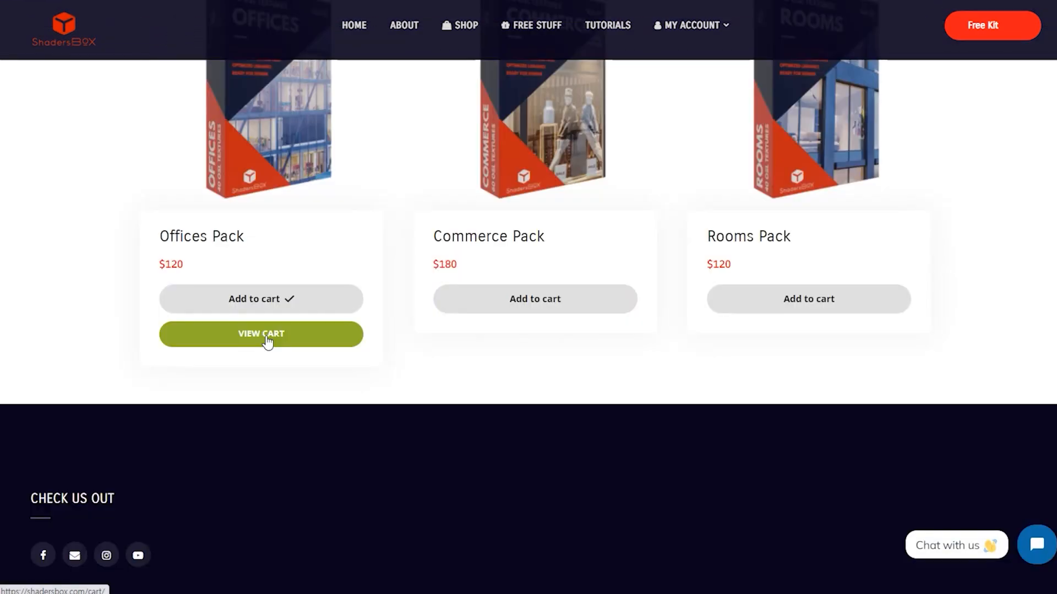
left_click(267, 340)
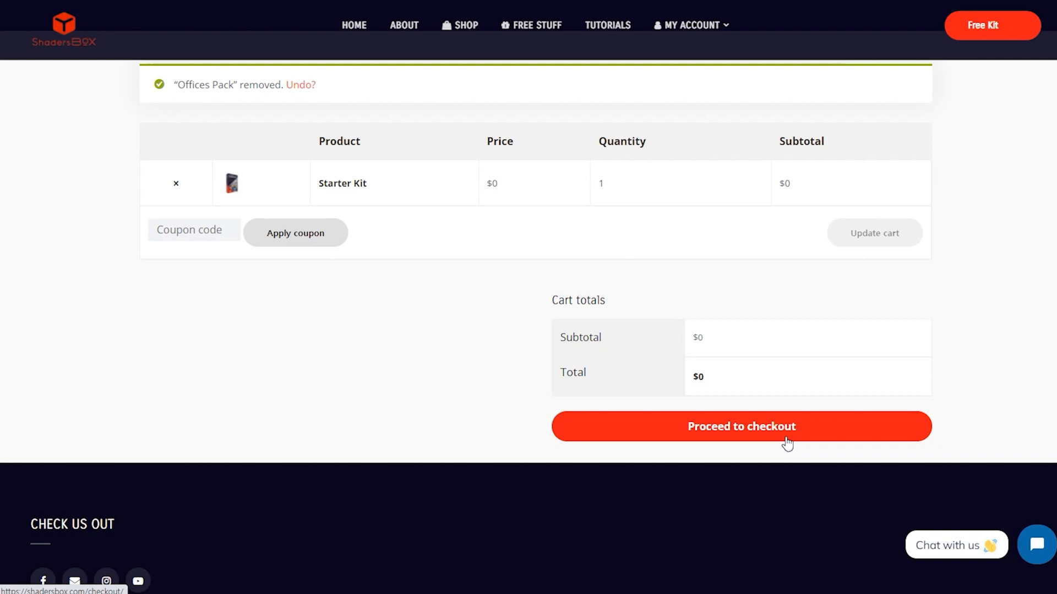
left_click(782, 438)
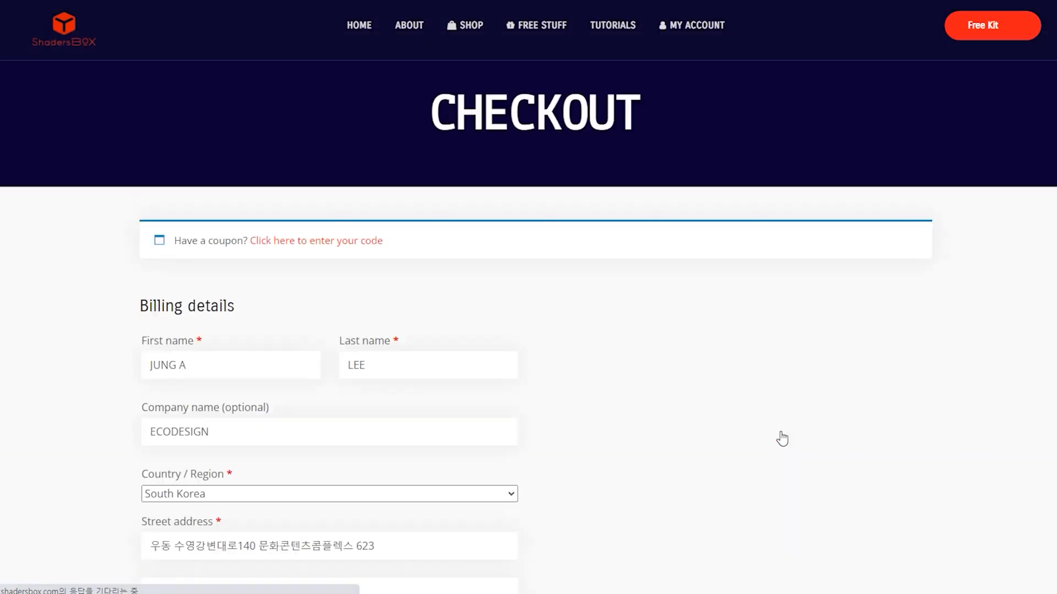
Review the billing details and e-mail address on the checkout form, and translate the page into Korean.
scroll(529, 330, "down", 5)
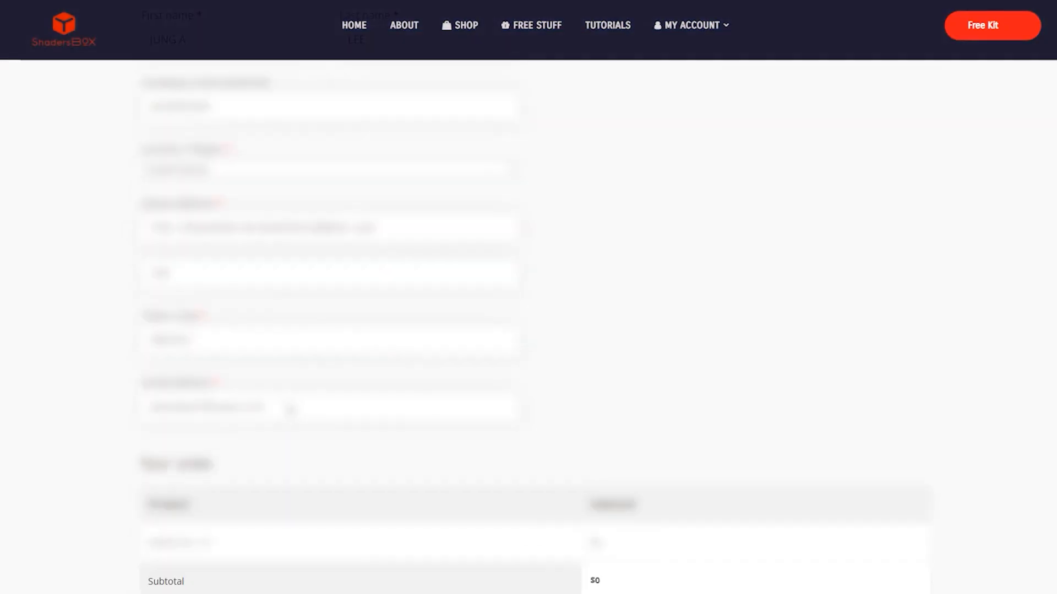
scroll(290, 409, "up", 2)
scroll(290, 409, "down", 5)
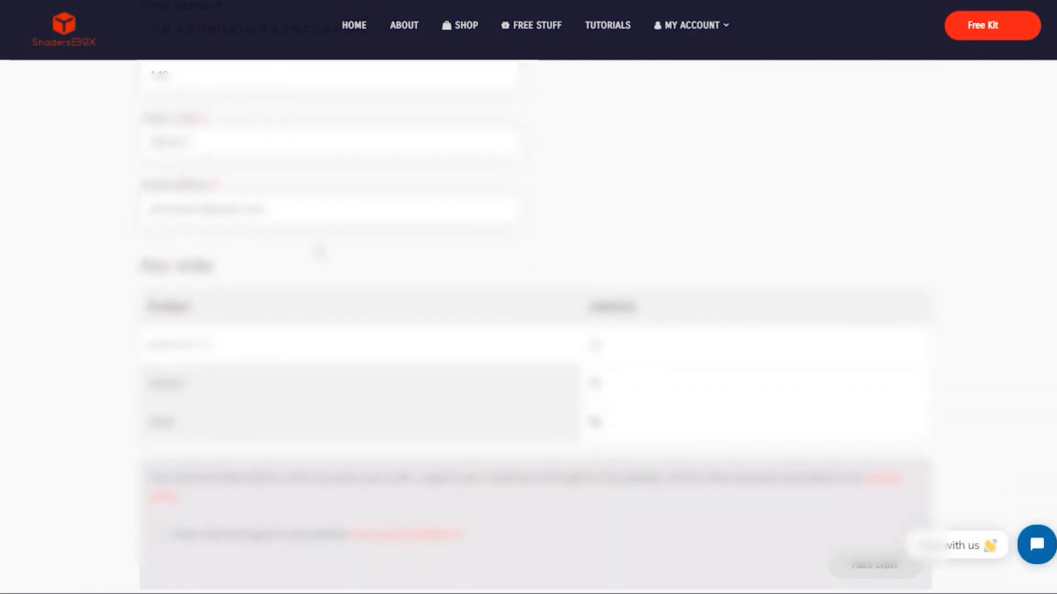
left_click_drag(287, 211, 127, 209)
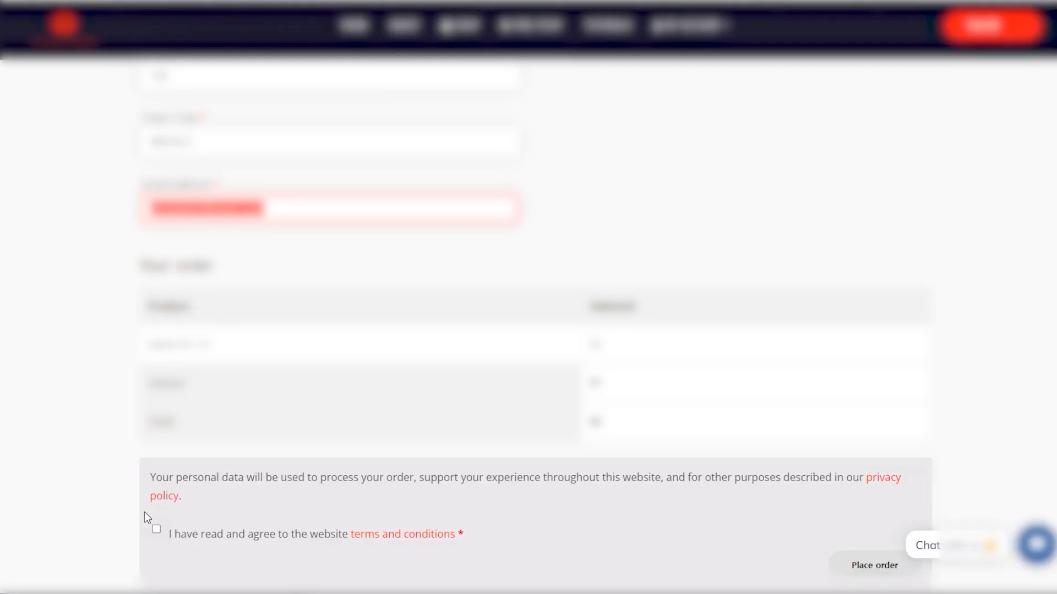
right_click(84, 457)
left_click(124, 387)
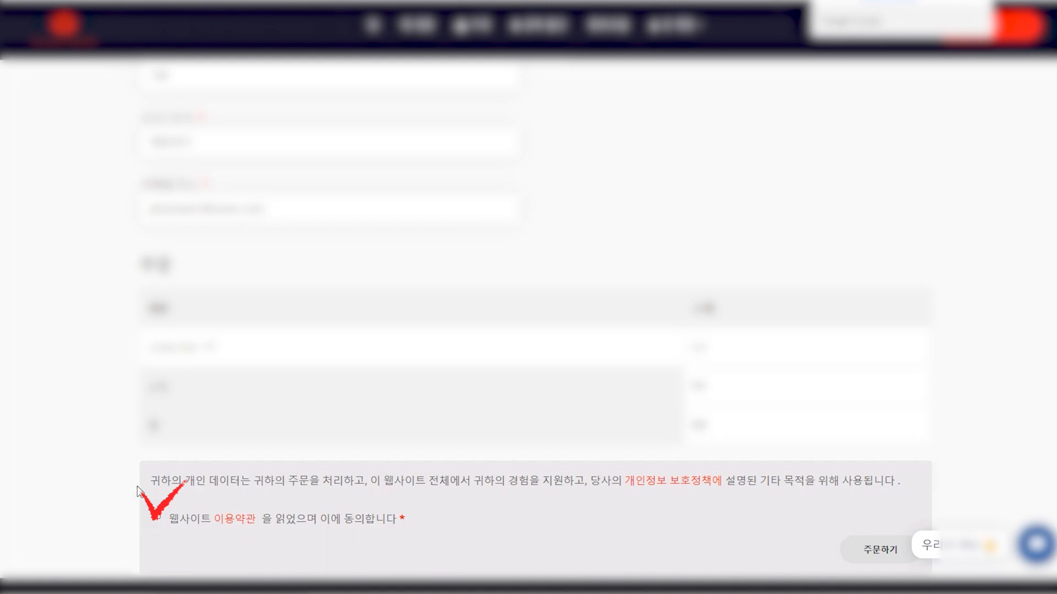
Place the Starter Kit order and view the texture and scene file download links in the confirmation e-mail.
left_click(877, 552)
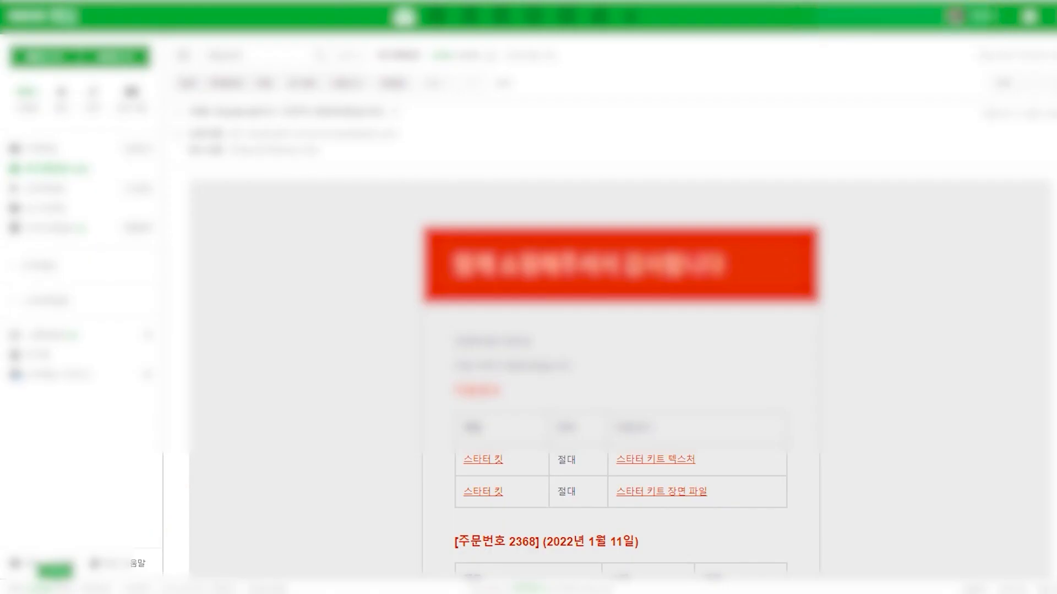
scroll(621, 331, "down", 3)
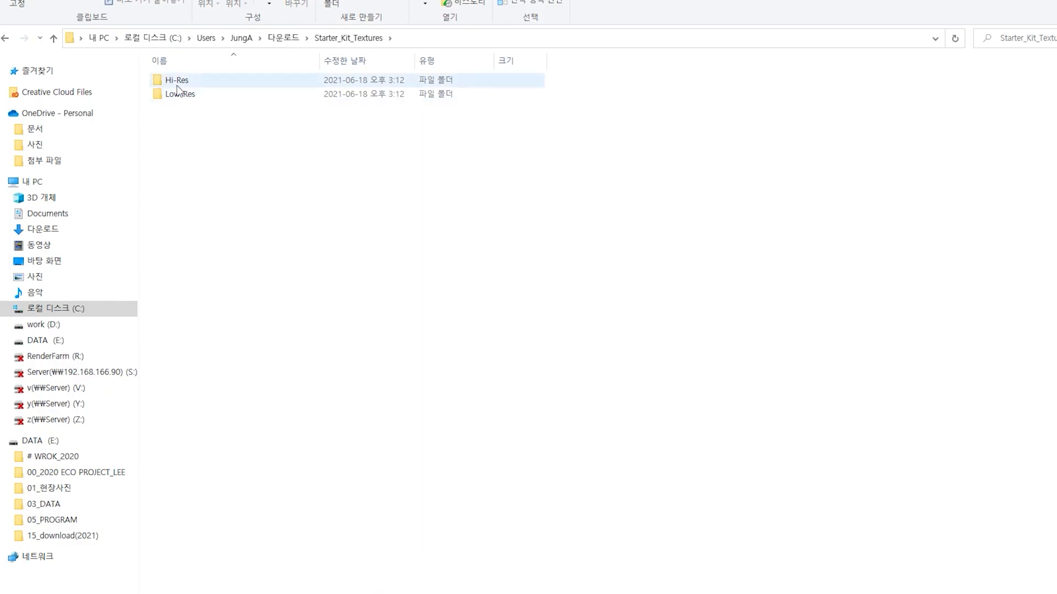
Open Commerce_V12_Double.exr from the Hi-Res folder in Photoshop, reading the alpha channel data as transparency.
left_click(177, 87)
double_click(178, 87)
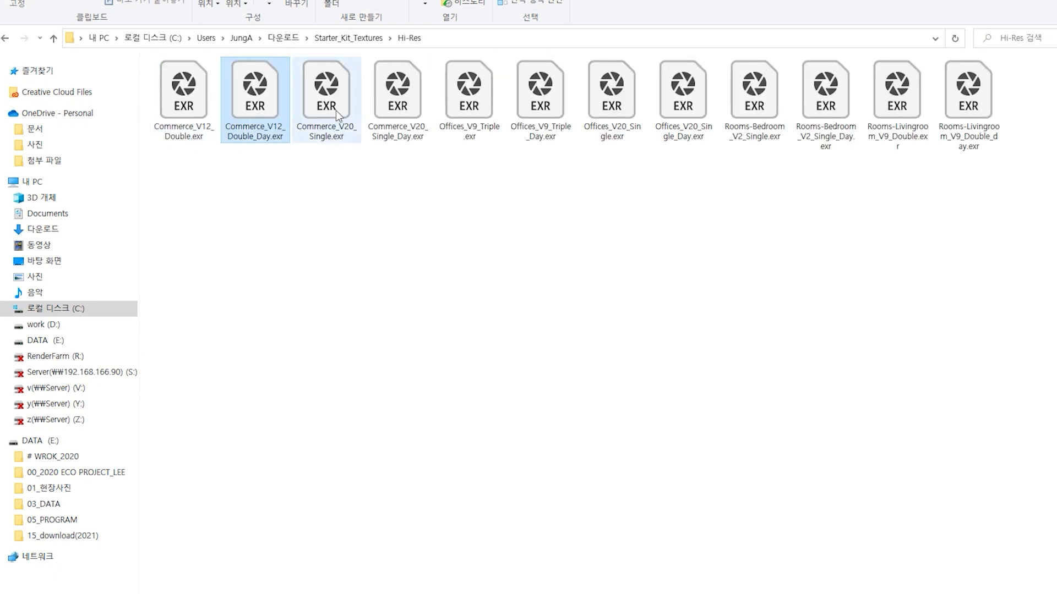
right_click(183, 107)
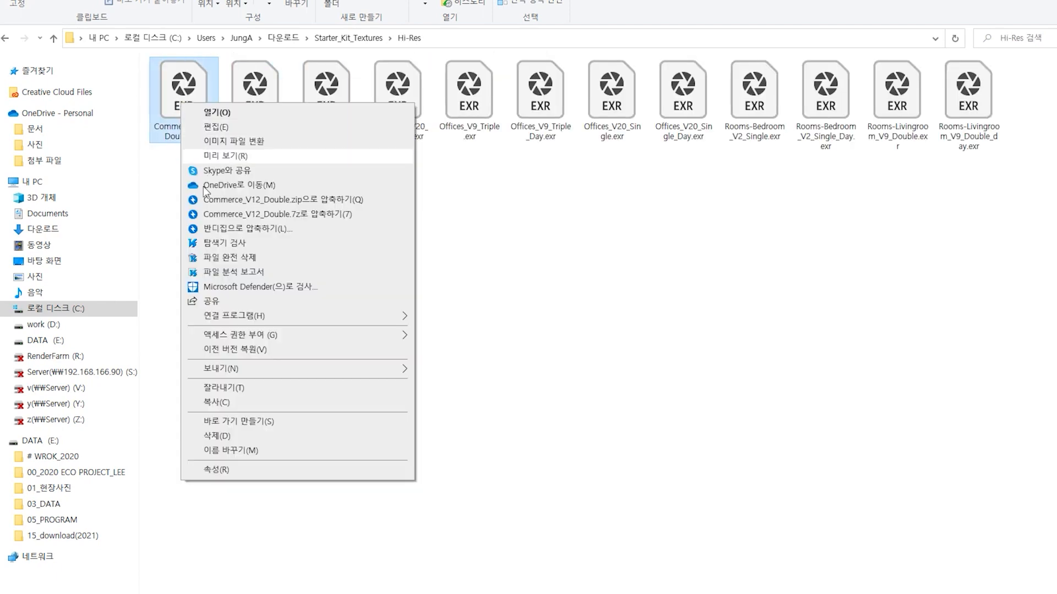
mouse_move(231, 318)
left_click(458, 326)
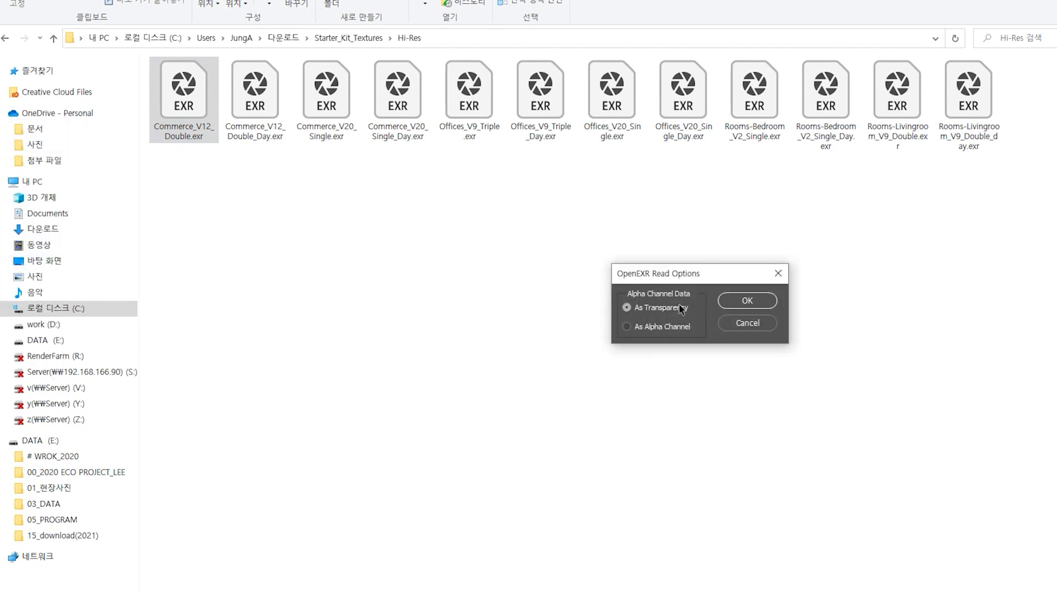
left_click(736, 303)
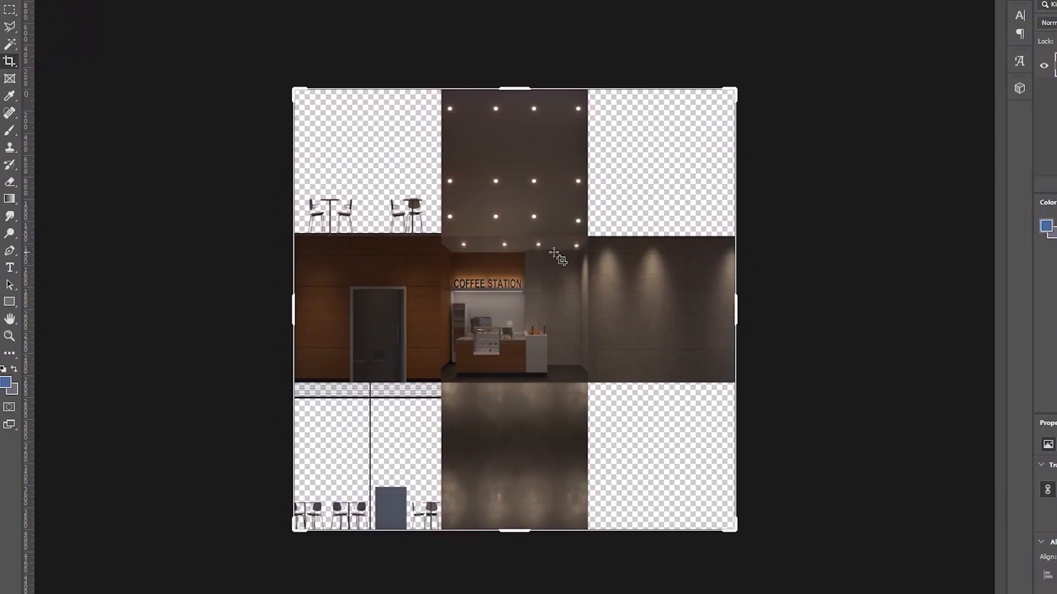
Examine the wall, ceiling, floor and furniture cells of the coffee station, office and bedroom EXR textures up close.
key("z")
left_click(548, 338)
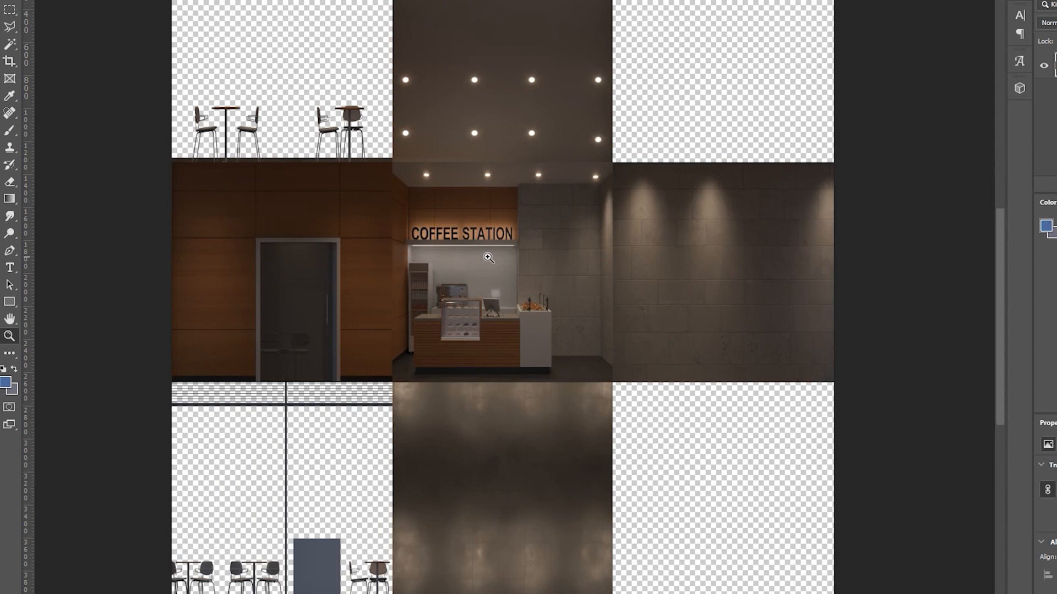
key("m")
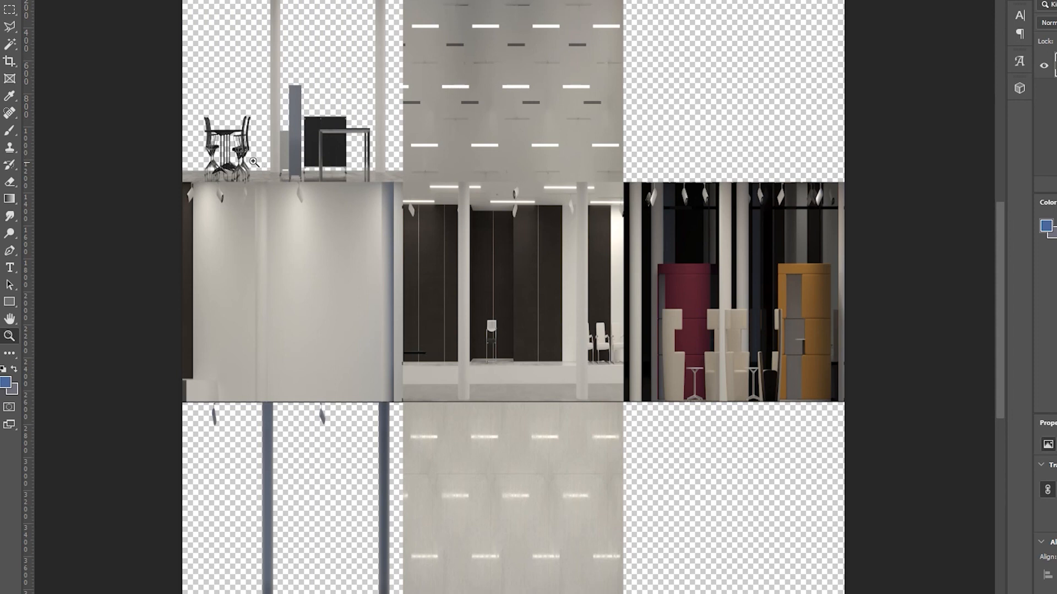
left_click(232, 139)
left_click(232, 140)
left_click(232, 139)
left_click(232, 140)
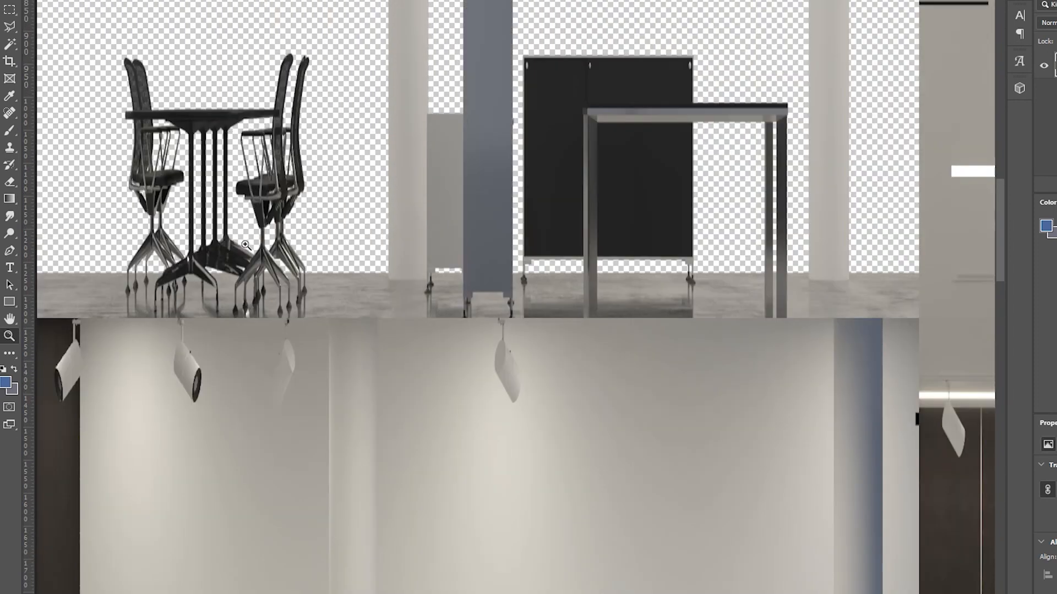
left_click(368, 320, "alt")
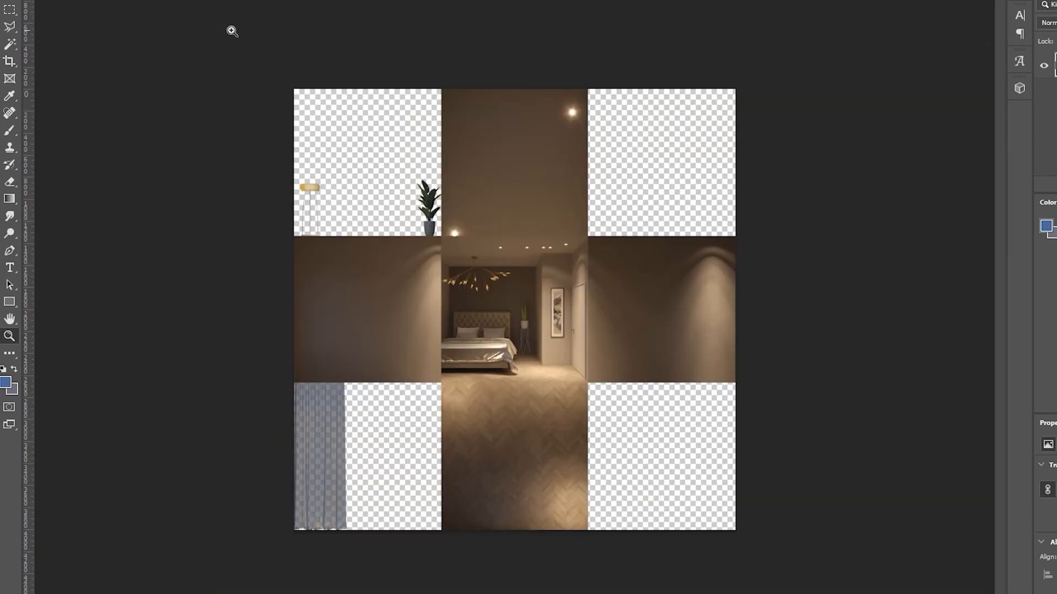
left_click(474, 325)
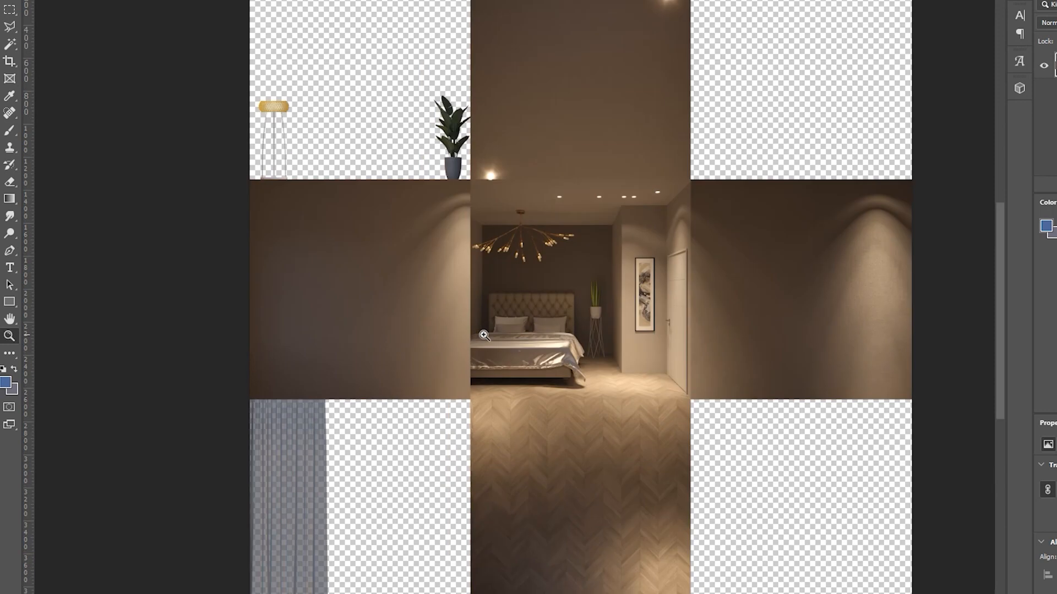
left_click(484, 334)
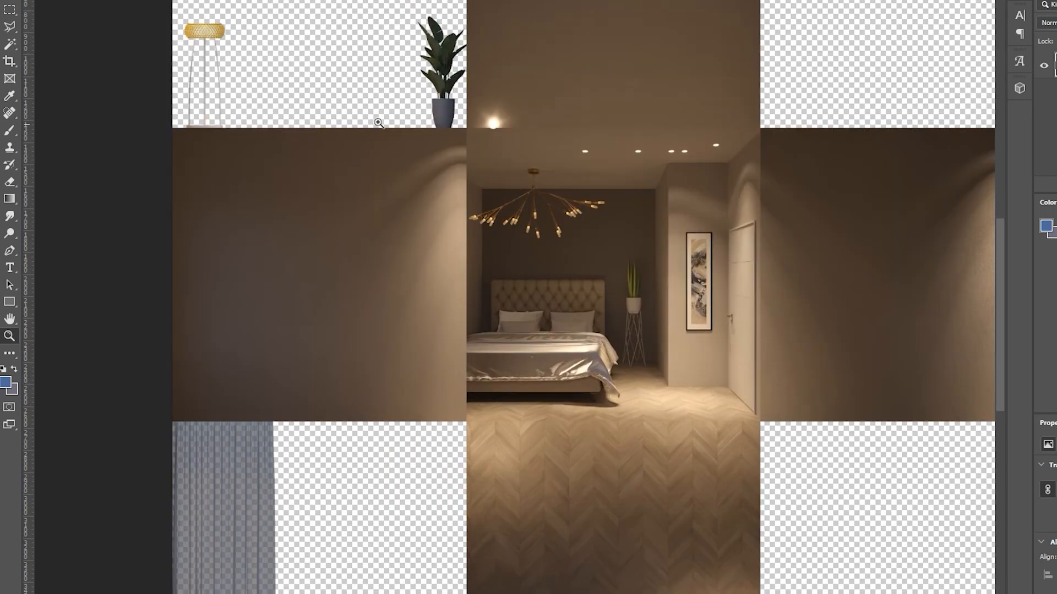
left_click(322, 310, "alt")
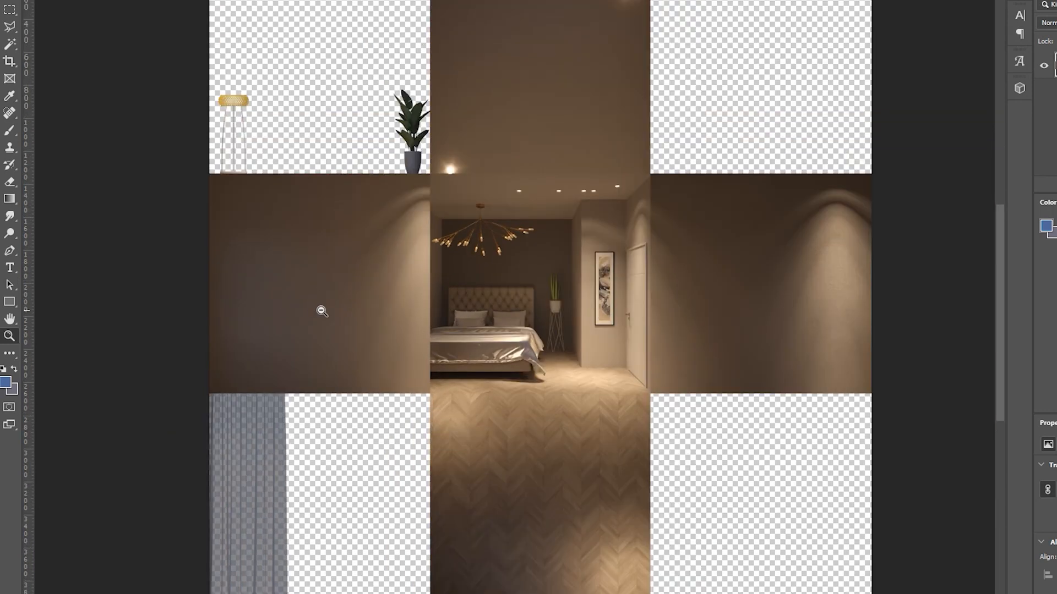
left_click(322, 310, "alt")
Make a rectangular selection exactly around the central back-wall cell of the bedroom texture.
key("m")
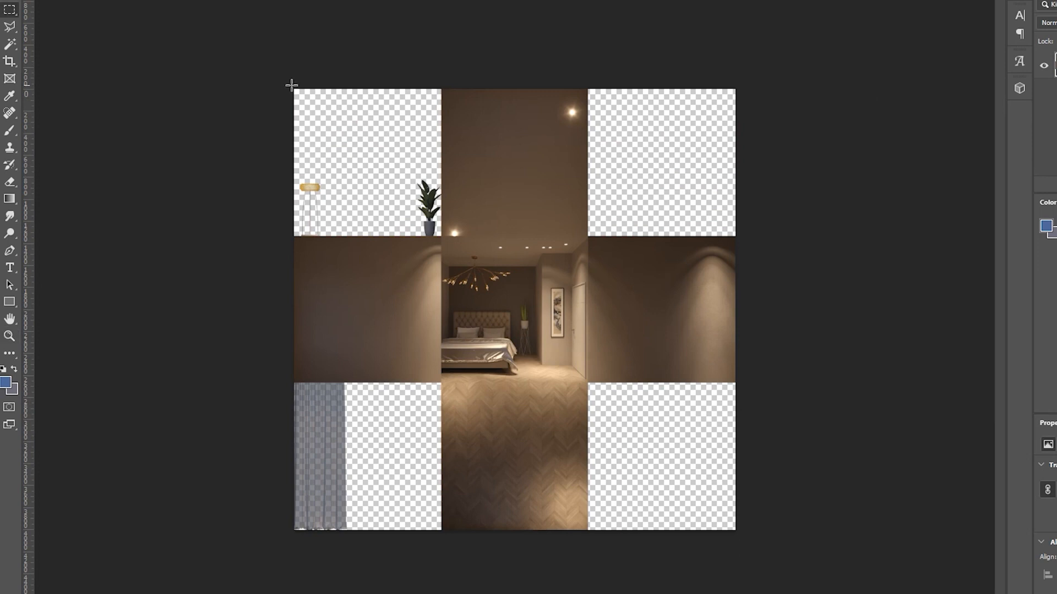
left_click(292, 86, "ctrl")
left_click(291, 85, "ctrl")
left_click_drag(587, 320, 542, 155)
left_click_drag(323, 223, 569, 3)
left_click(363, 263, "ctrl")
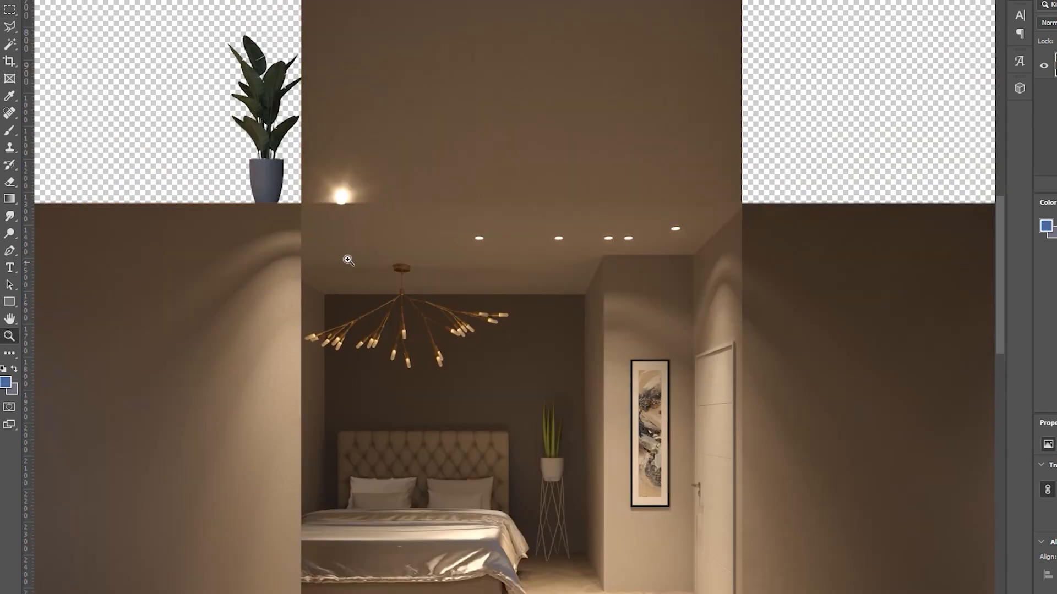
left_click(340, 254, "ctrl")
left_click_drag(289, 186, 872, 593)
left_click(427, 252, "ctrl+alt")
key("ctrl+minus")
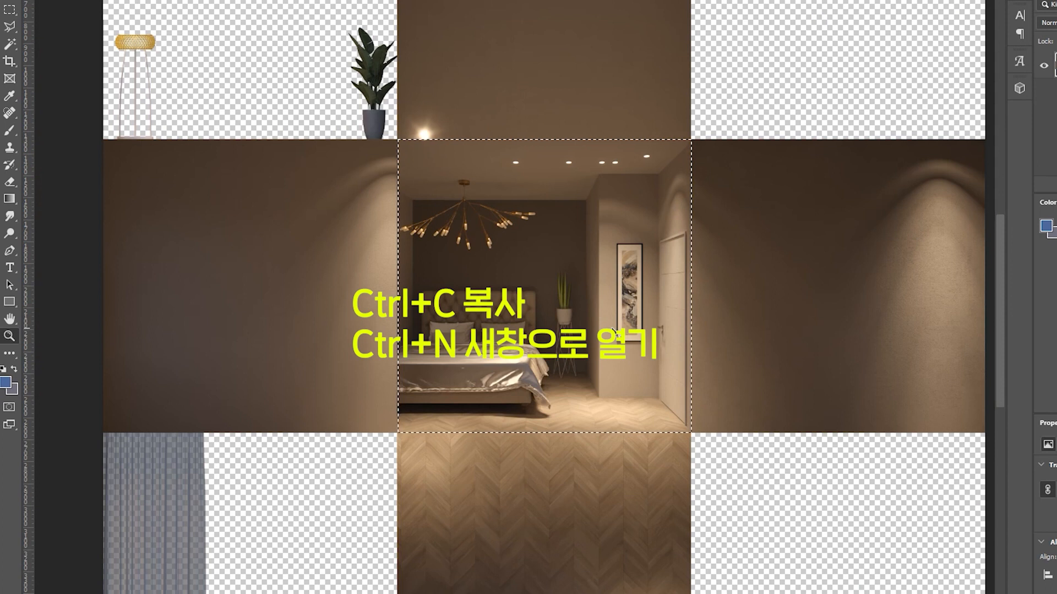
Copy the selected back-wall cell into a new document sized to the copied cell.
key("ctrl+n")
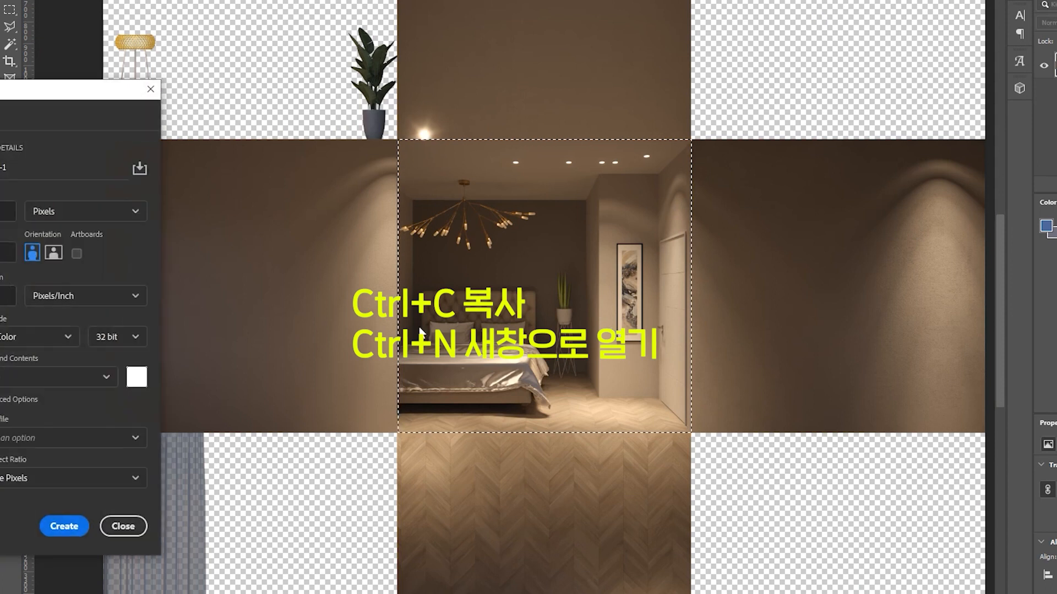
left_click(65, 527)
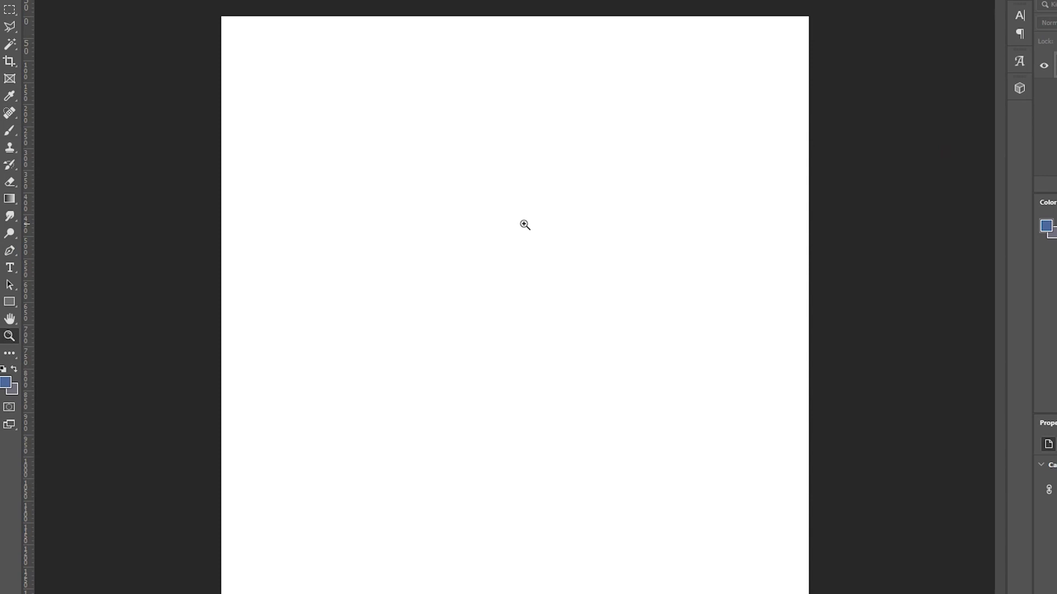
key("ctrl+v")
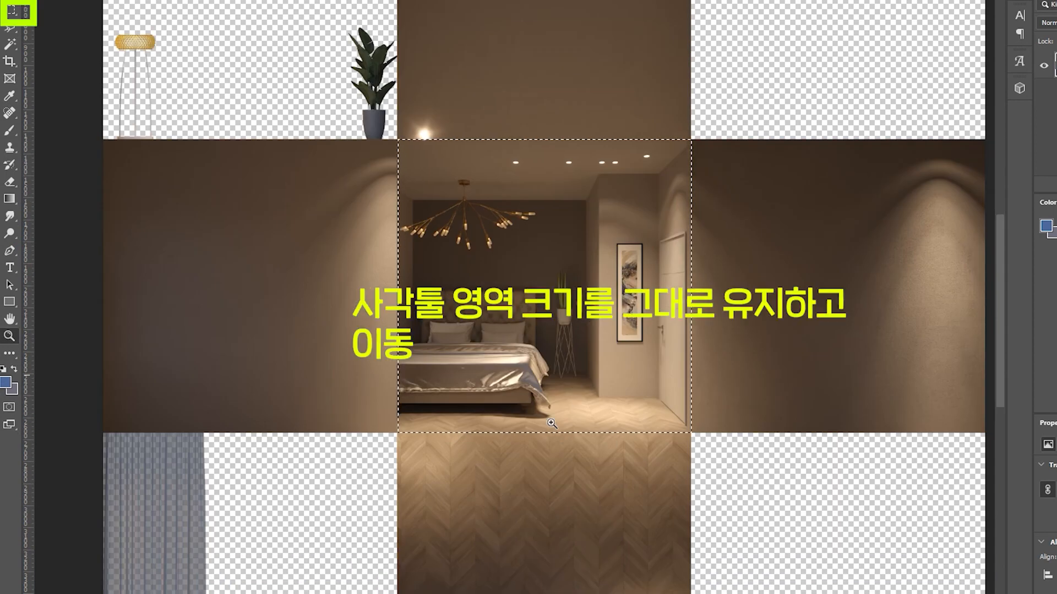
Move the same-sized selection onto the floor cell and paste a copy of it as a layer in the new document.
key("m")
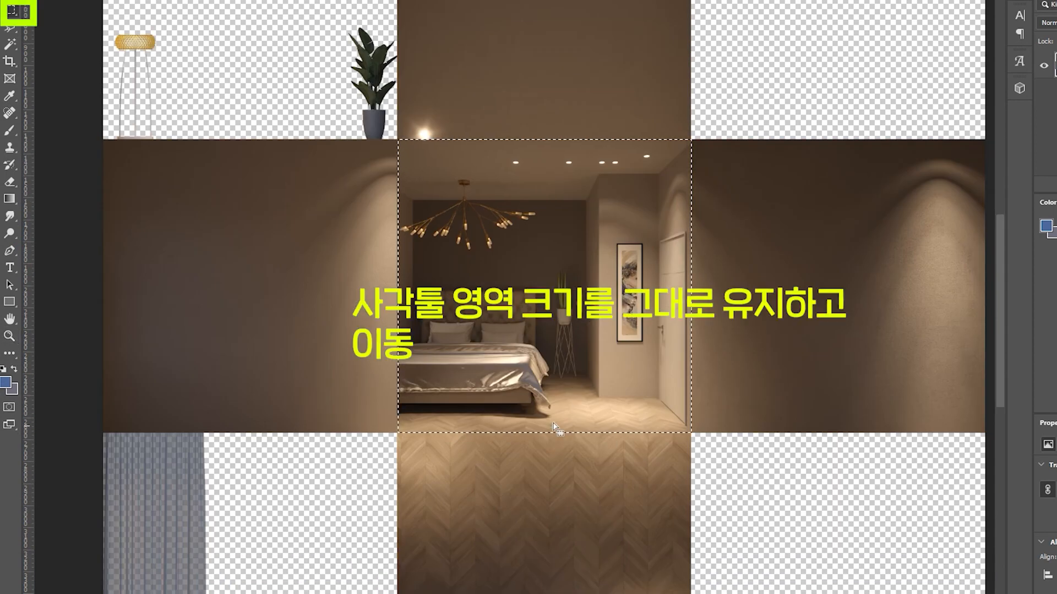
left_click_drag(467, 163, 473, 448)
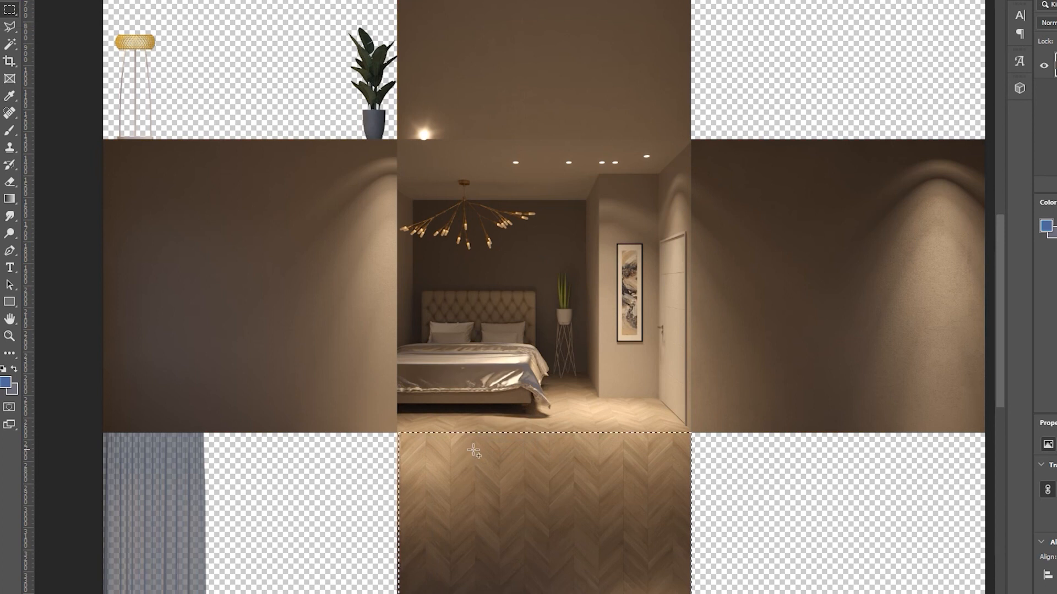
scroll(446, 275, "down", 3)
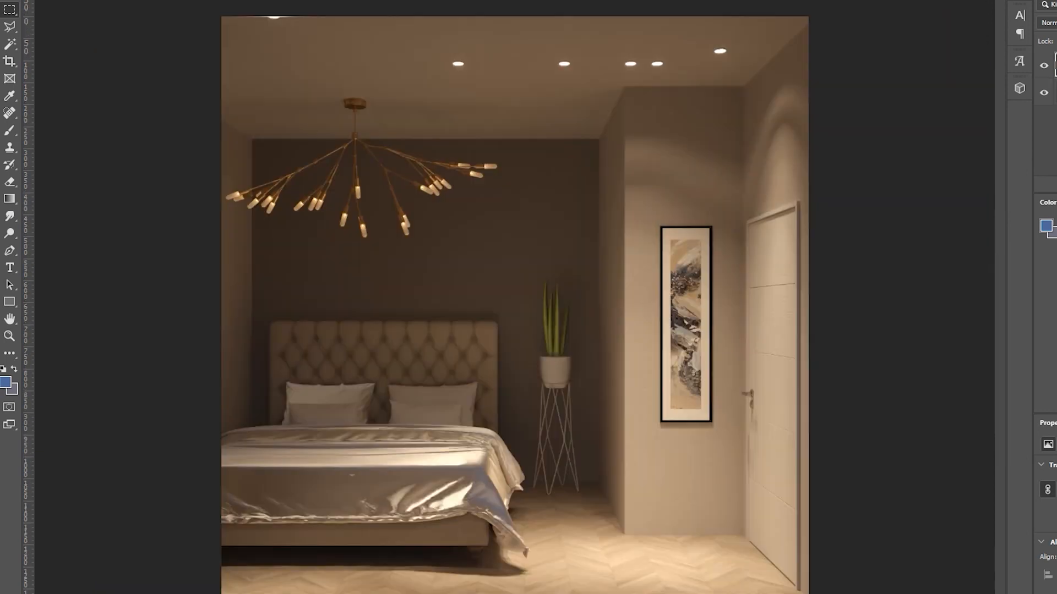
key("ctrl+v")
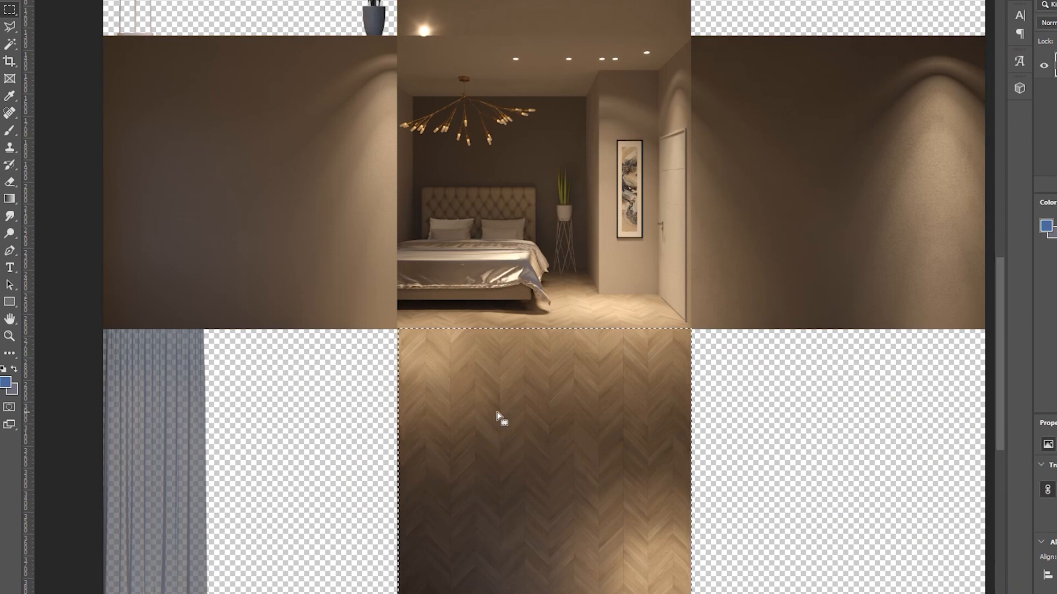
Copy the ceiling cell and the left-wall cell with the same-sized selection into the new document as separate layers.
left_click_drag(483, 242, 469, 527)
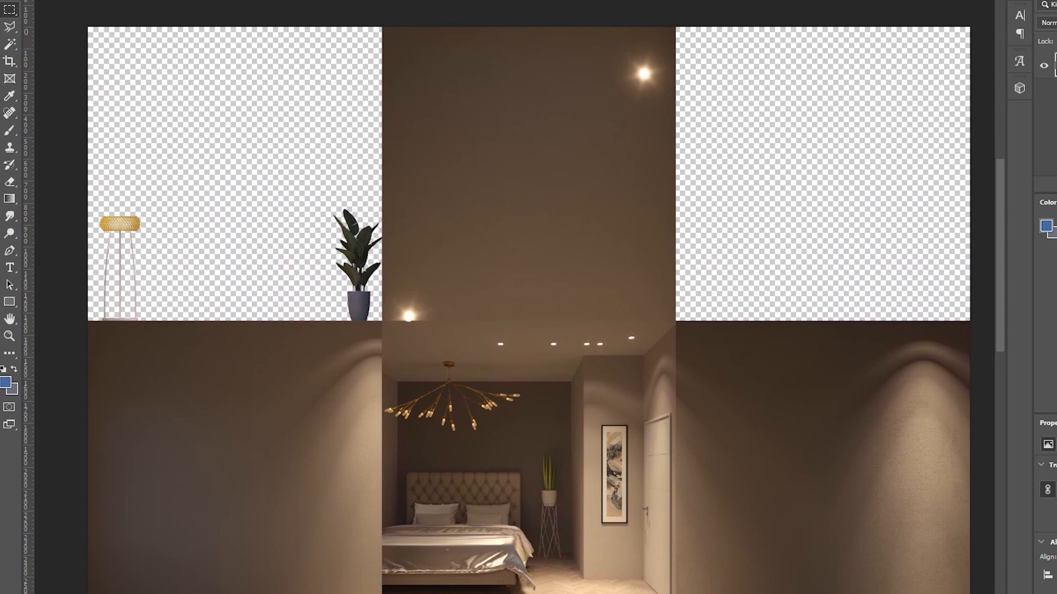
left_click_drag(414, 591, 414, 30)
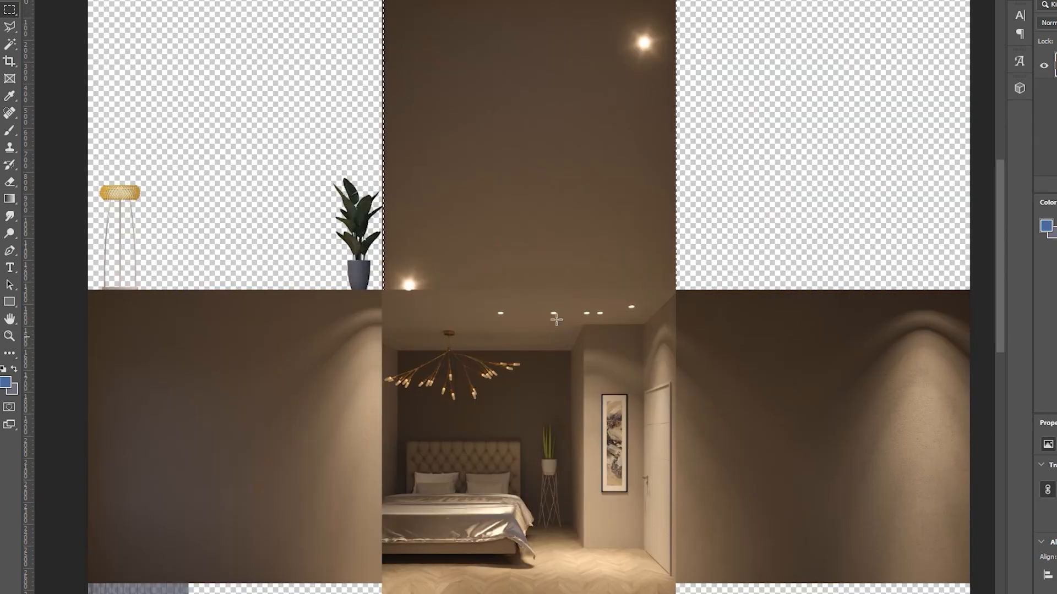
left_click_drag(518, 280, 222, 575)
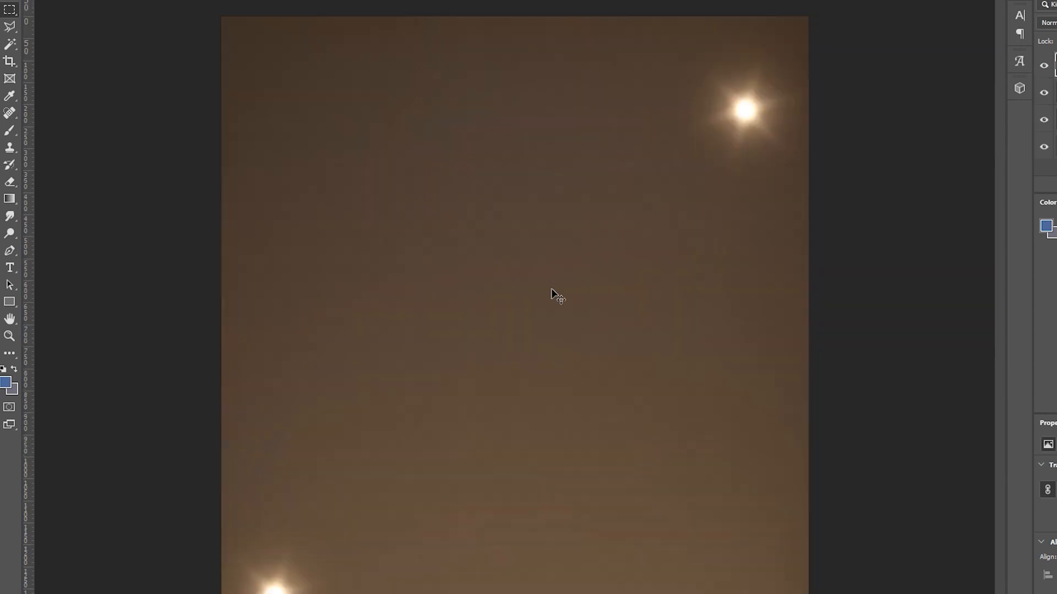
key("ctrl+Tab")
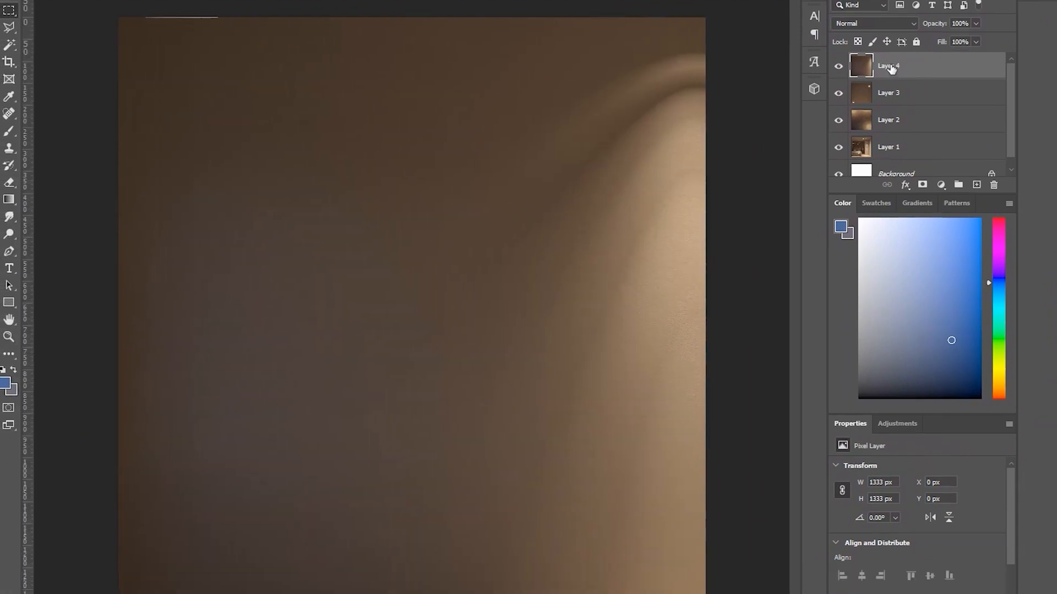
Rename the left-wall layer as lefe_wall and the ceiling layer as cil.
double_click(894, 82)
key("BackSpace")
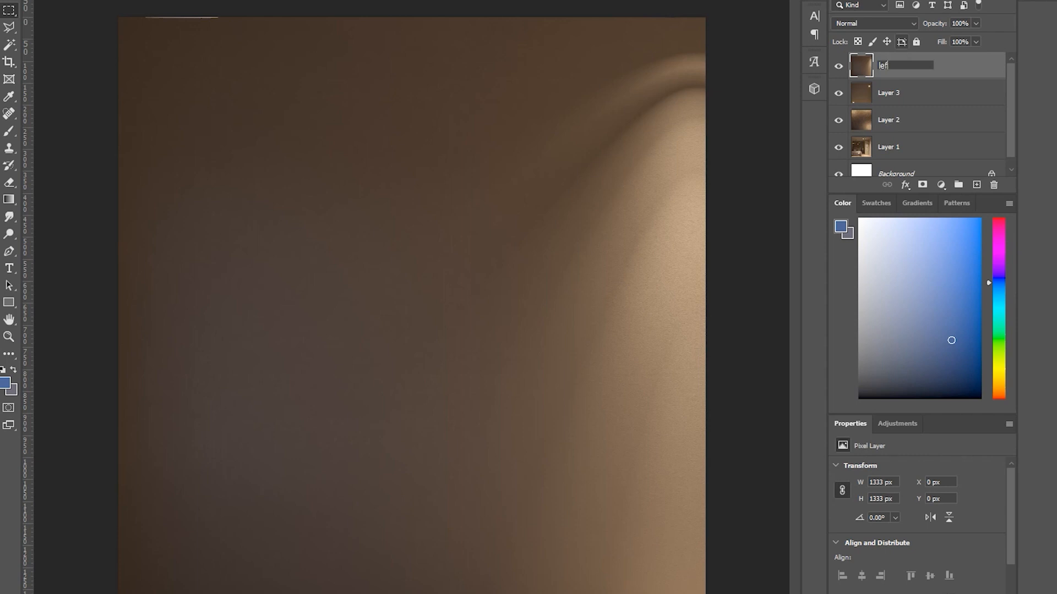
type("lefe wall")
key("Return")
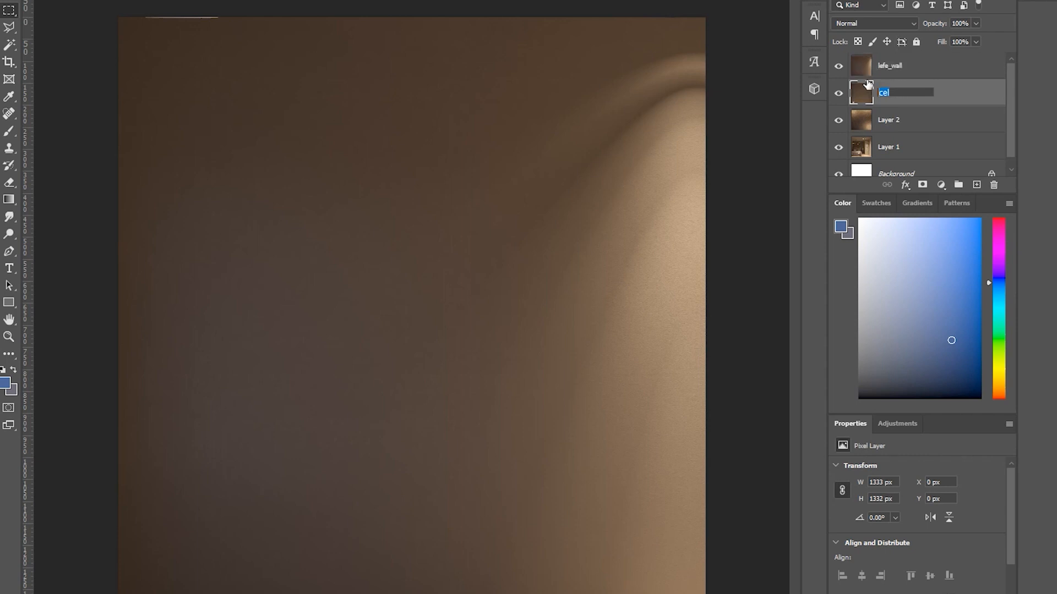
type("il")
key("Return")
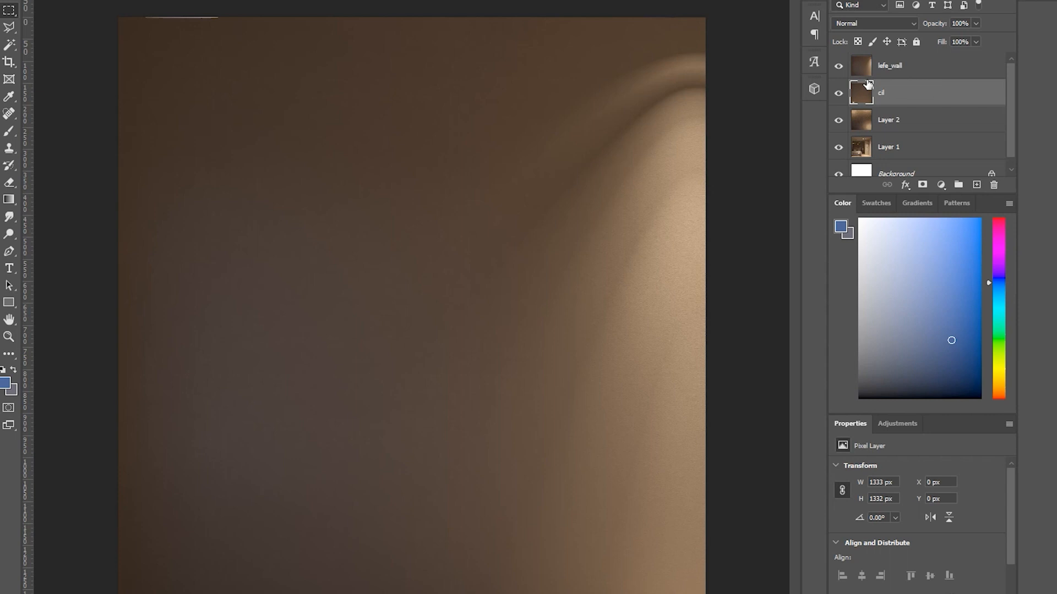
Rename the floor texture's layer as floor and the bedroom back-wall layer as main wall.
double_click(891, 126)
type("floor")
key("Return")
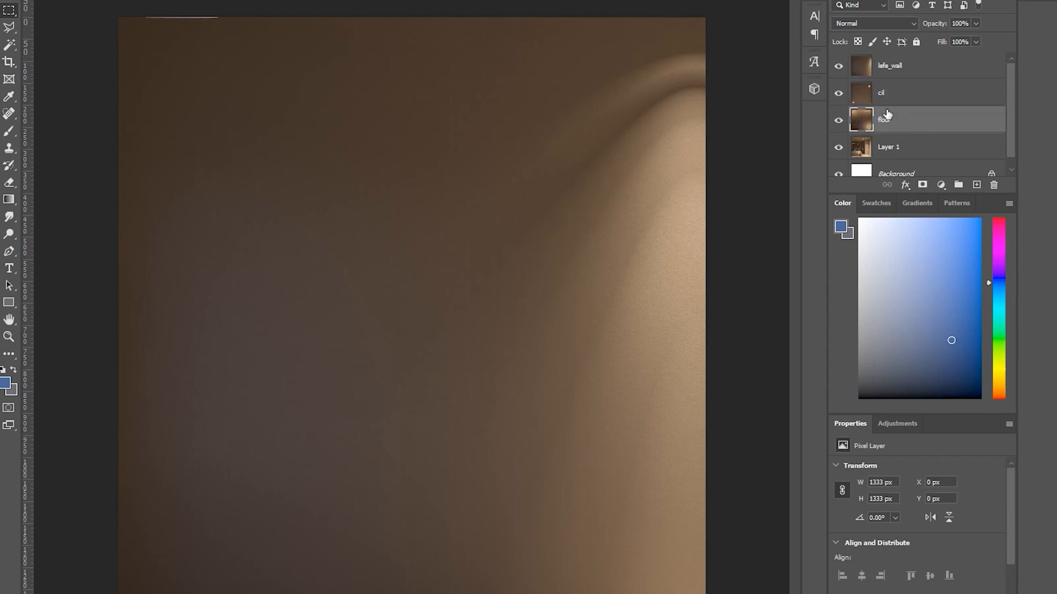
double_click(888, 147)
type("main wall")
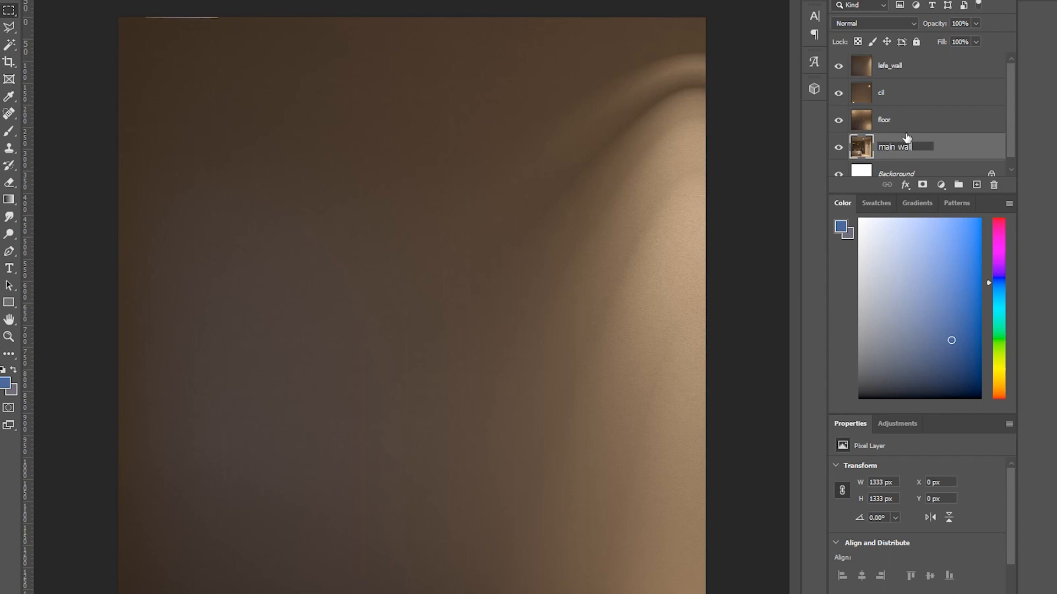
key("Return")
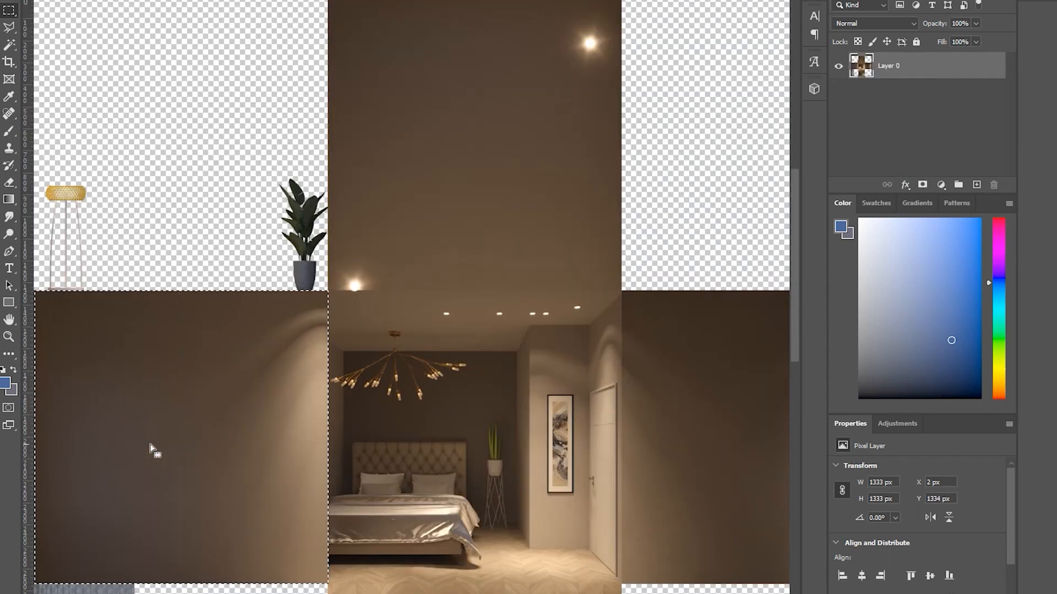
Copy the right-wall cell into the new document as the topmost layer and name it right_wall.
left_click_drag(176, 431, 642, 306)
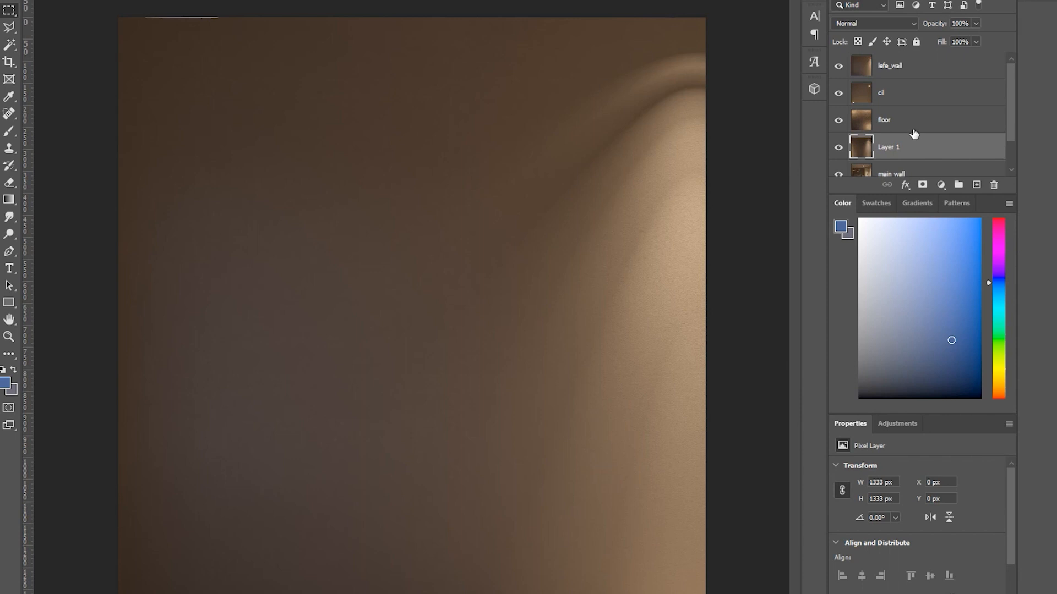
key("ctrl+shift+bracketright")
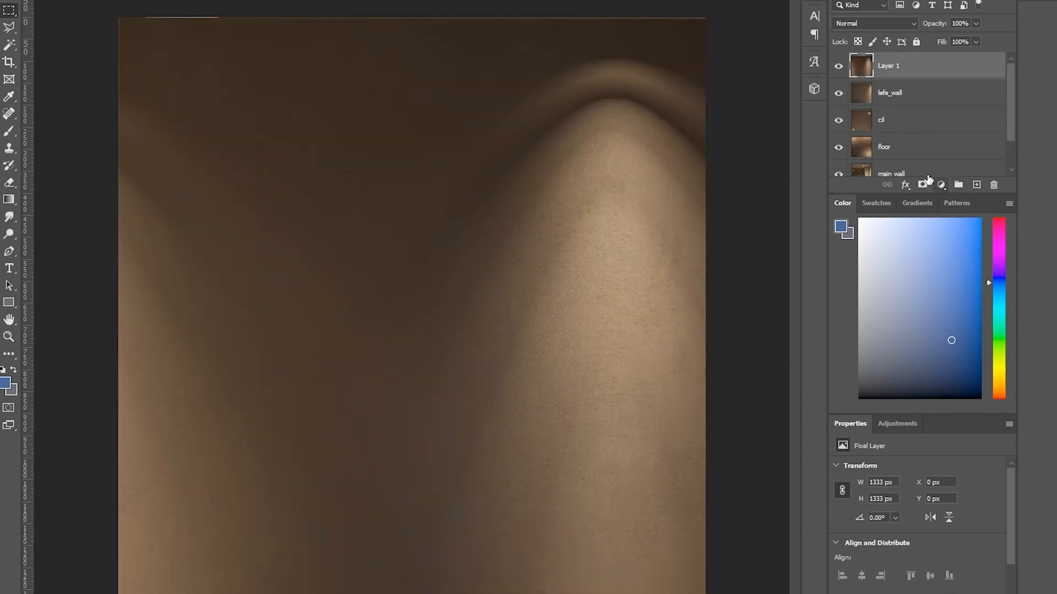
double_click(890, 66)
key("Return")
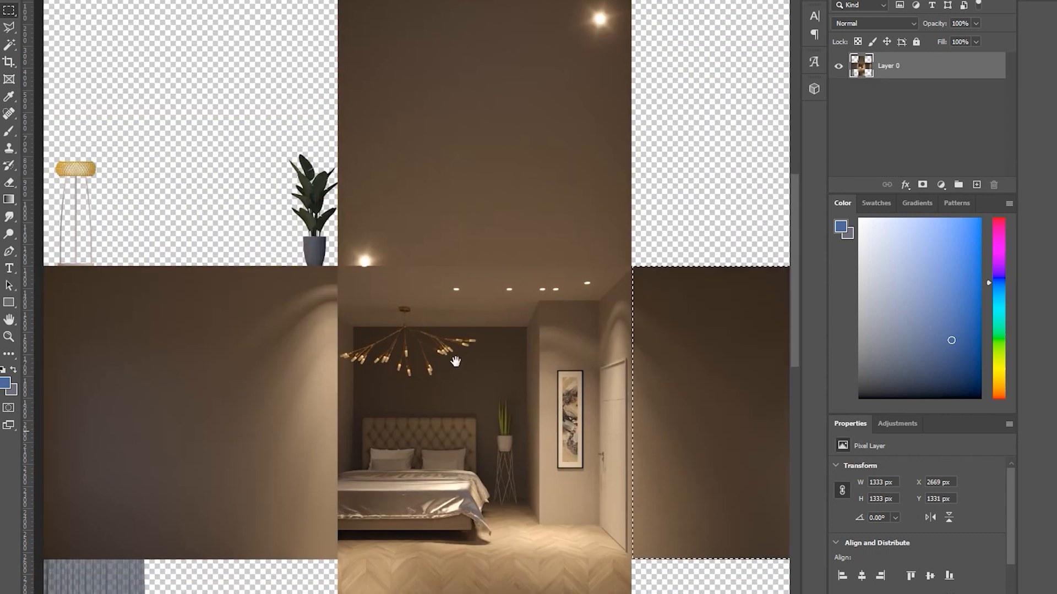
Copy the curtain cell into the new document as a layer and align it with the canvas's left edge.
left_click_drag(456, 362, 563, 119)
left_click_drag(747, 69, 160, 359)
left_click_drag(216, 447, 213, 451)
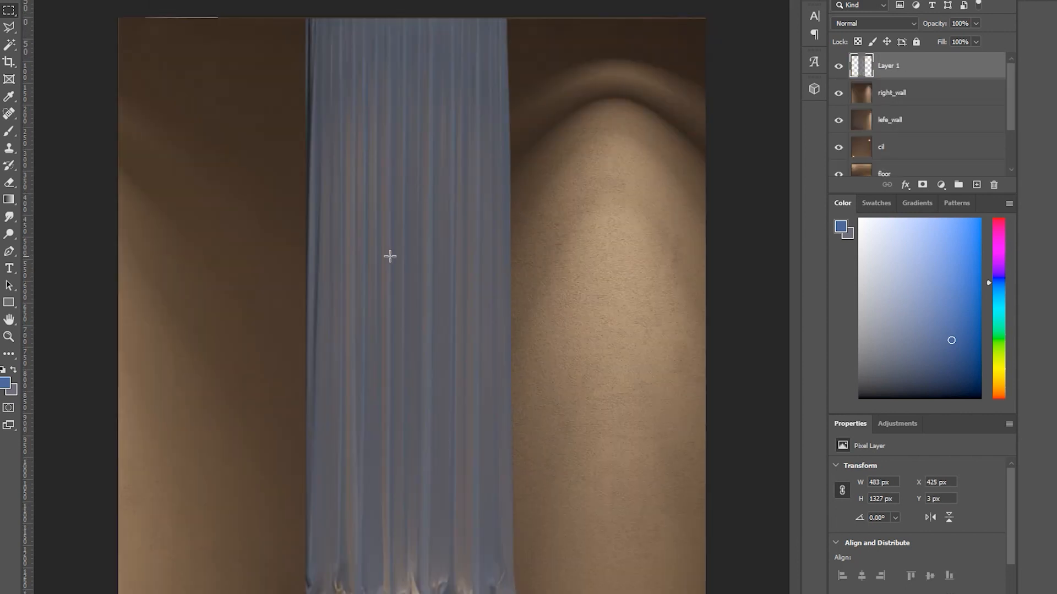
left_click_drag(385, 257, 203, 273)
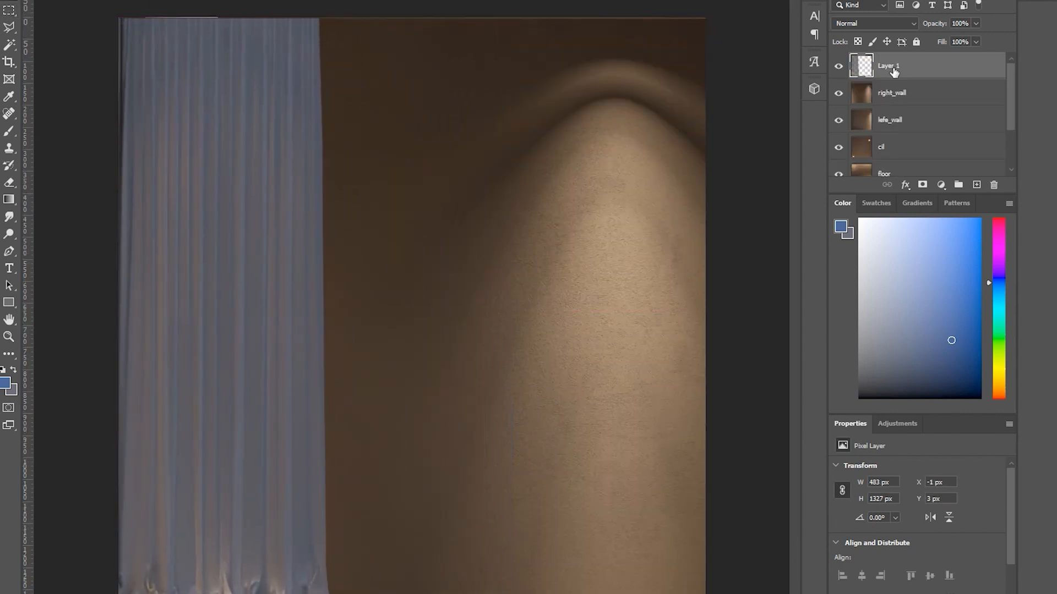
Rename the pasted curtain layer as curtain.
double_click(890, 66)
type("curta")
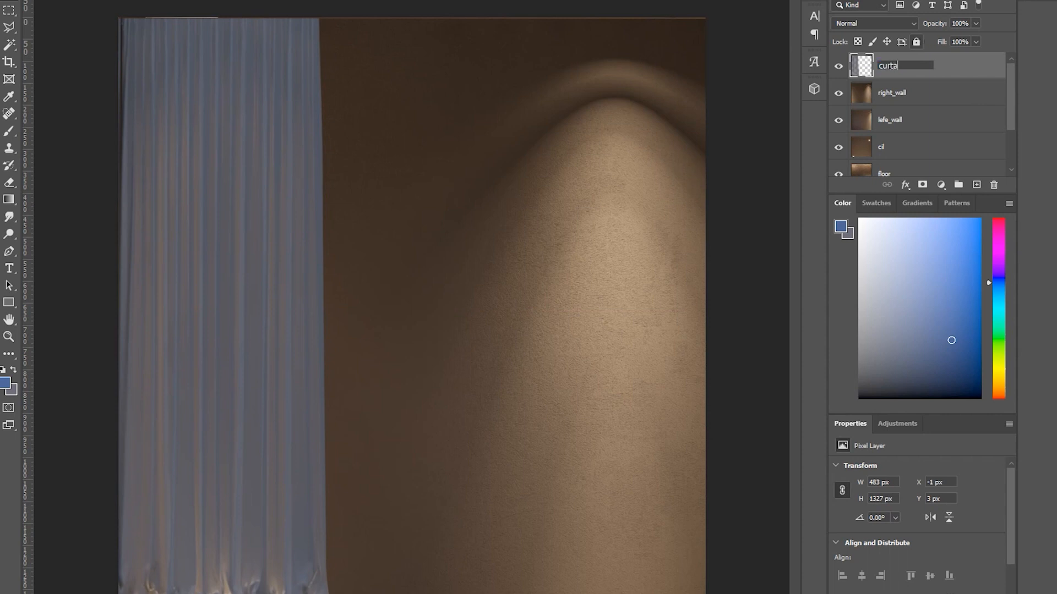
type("in")
key("Return")
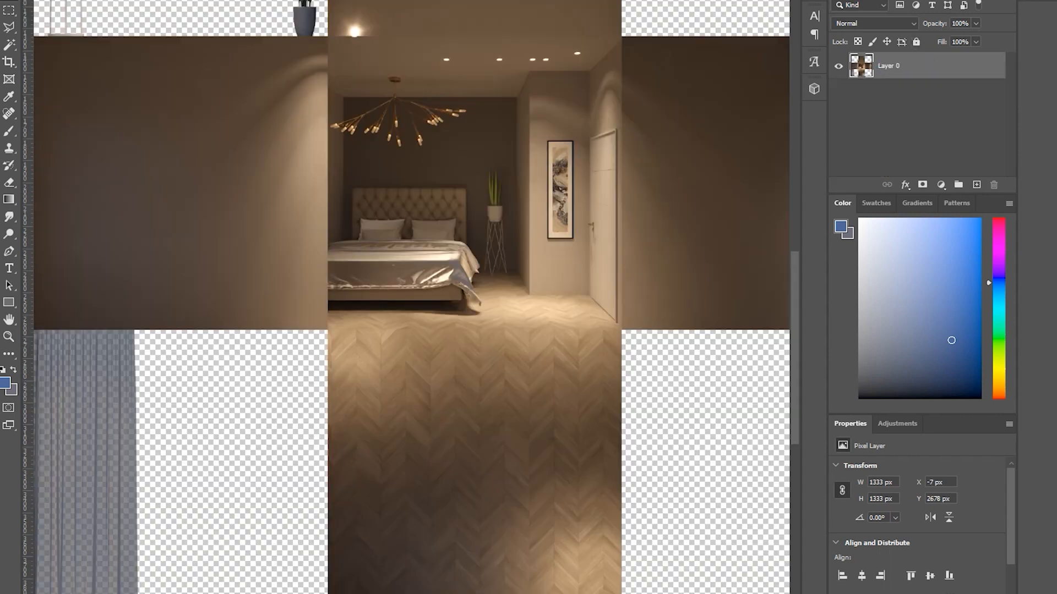
Copy the cell with the floor lamp and potted plant into the new document and move it down to the canvas's lower edge.
left_click_drag(199, 168, 251, 321)
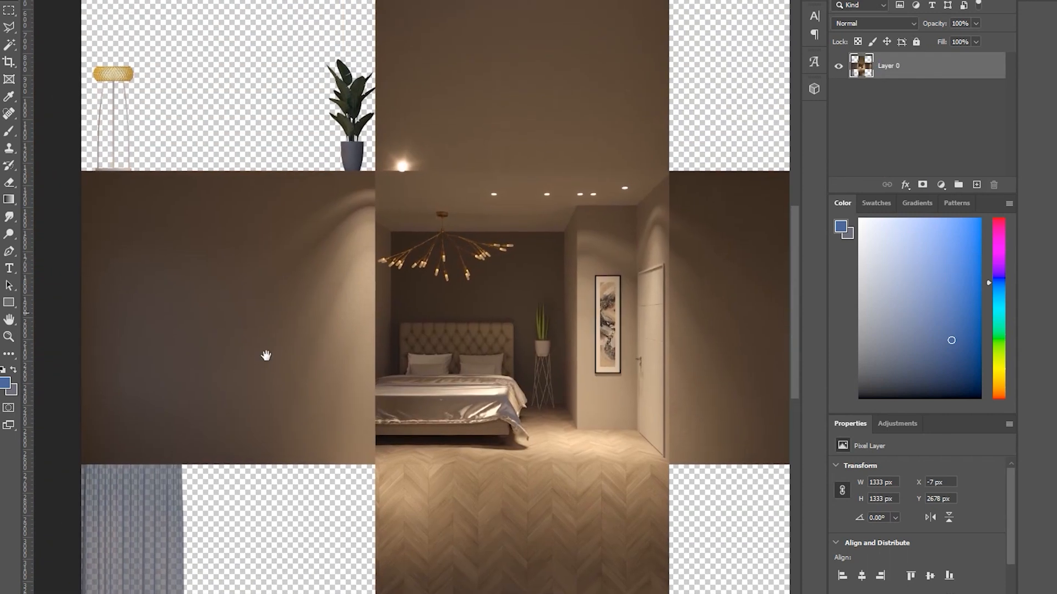
left_click_drag(150, 559, 124, 516)
left_click_drag(225, 473, 218, 213)
scroll(236, 303, "down", 3)
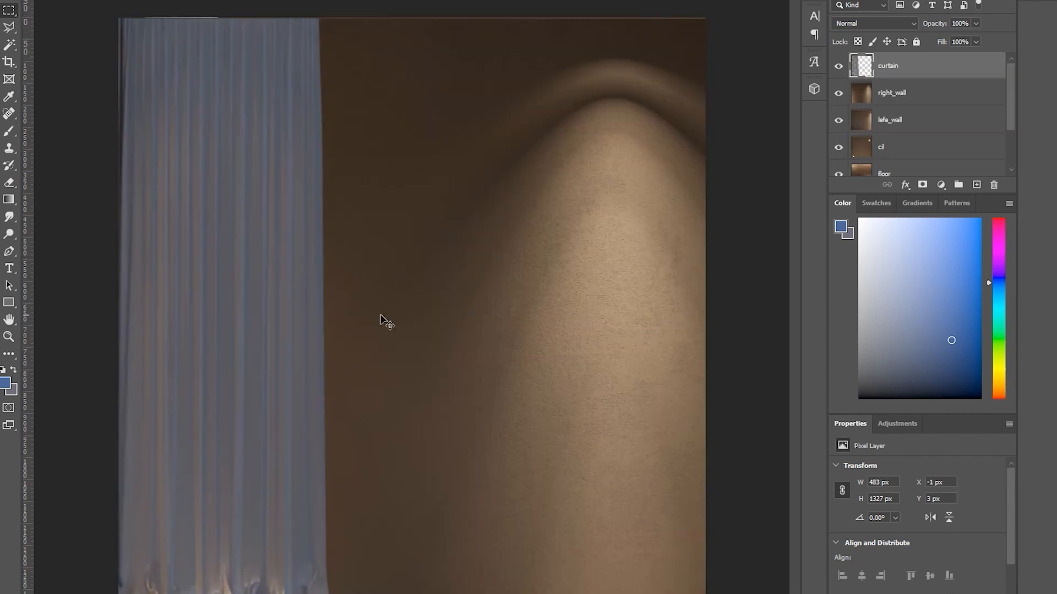
key("ctrl+v")
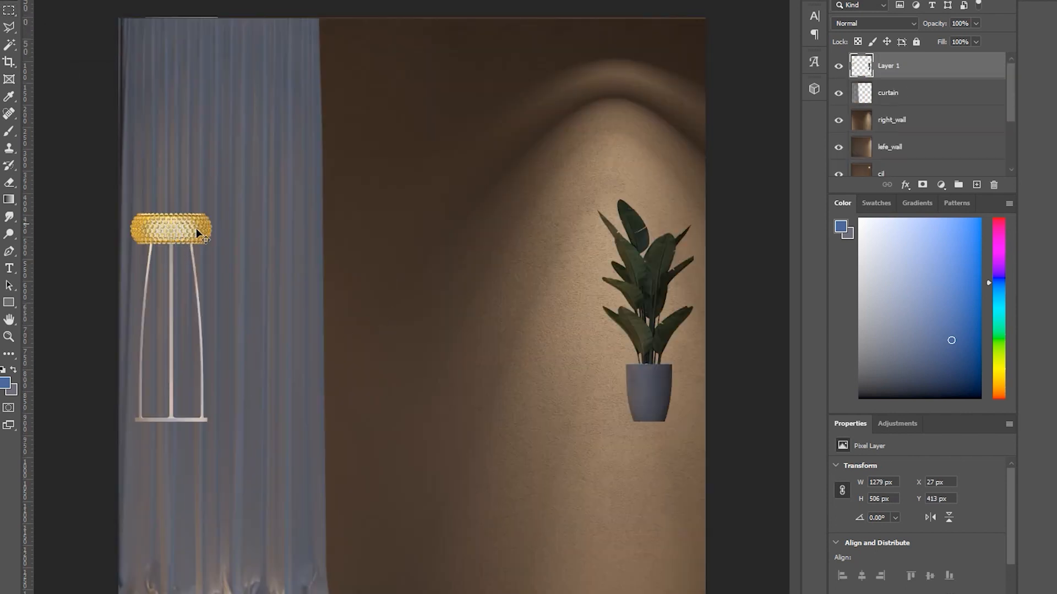
left_click_drag(198, 234, 223, 414)
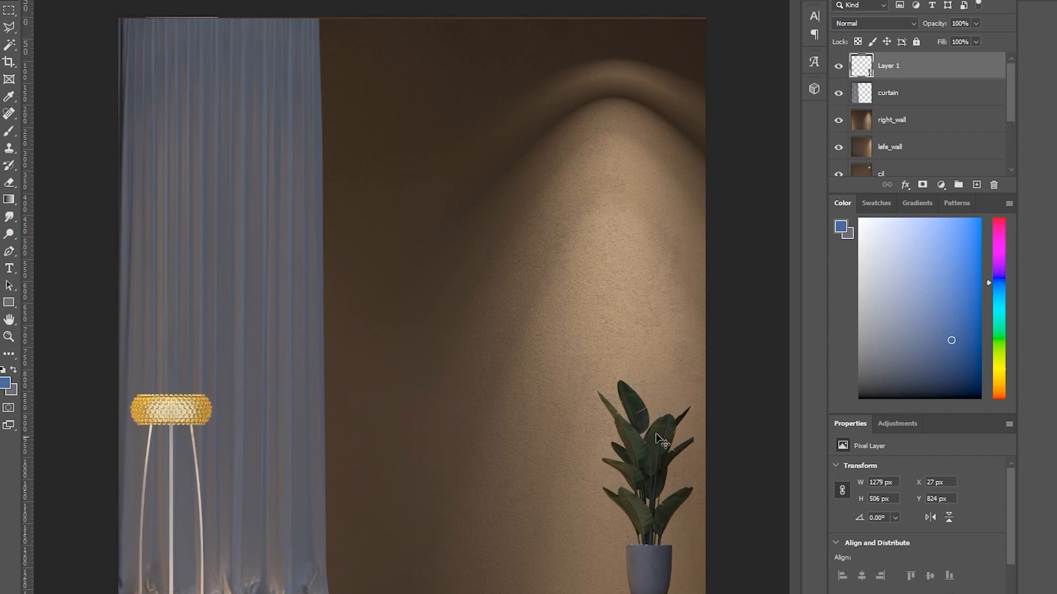
Shift the potted plant slightly left and the floor lamp slightly right, and place their layer, named furniture, below the curtain layer.
key("m")
left_click_drag(543, 321, 740, 593)
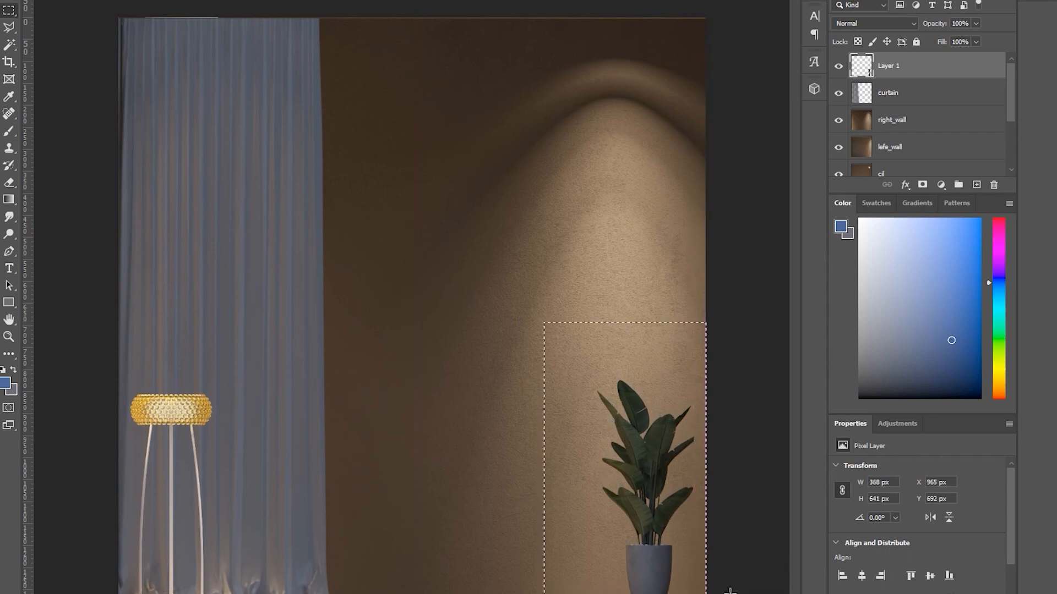
key("v")
left_click_drag(676, 584, 658, 586)
key("ctrl+d")
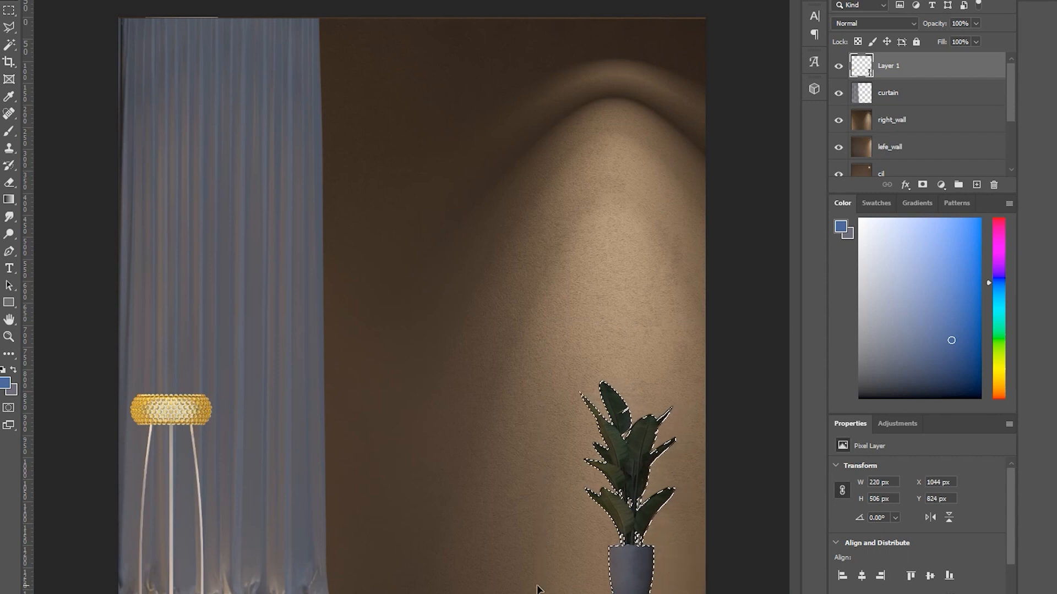
key("m")
left_click_drag(118, 344, 276, 593)
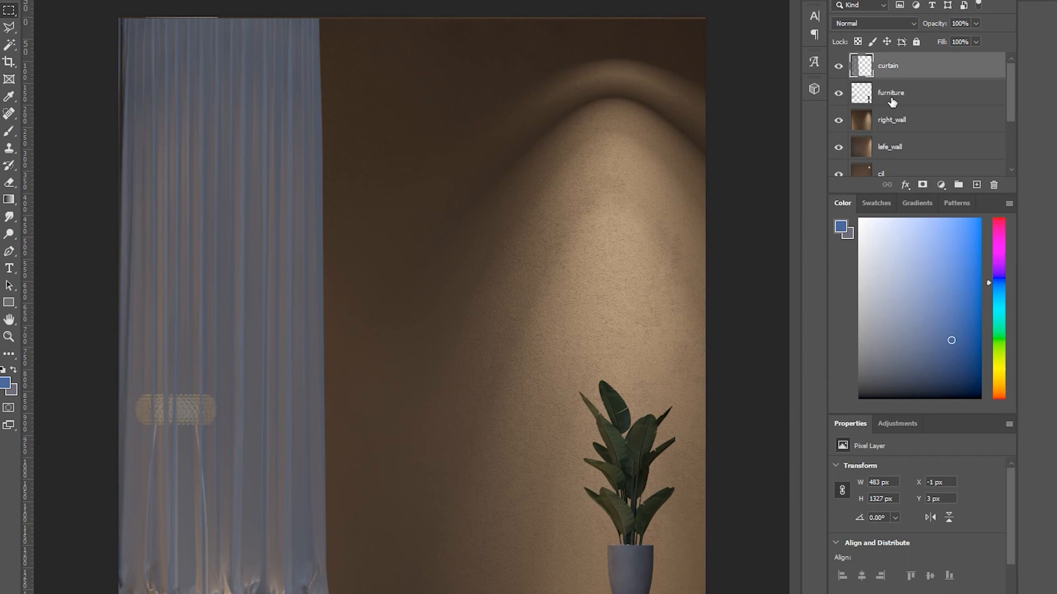
Go through the layers from right_wall down to main wall and delete the white Background layer.
scroll(896, 116, "down", 1)
left_click(896, 117)
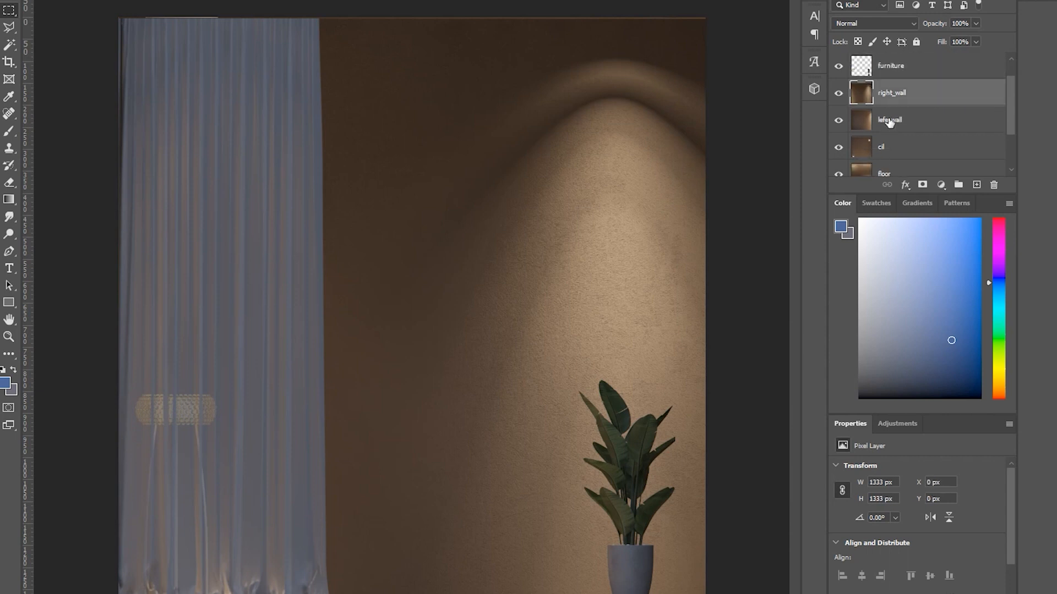
left_click(916, 149)
scroll(921, 150, "down", 1)
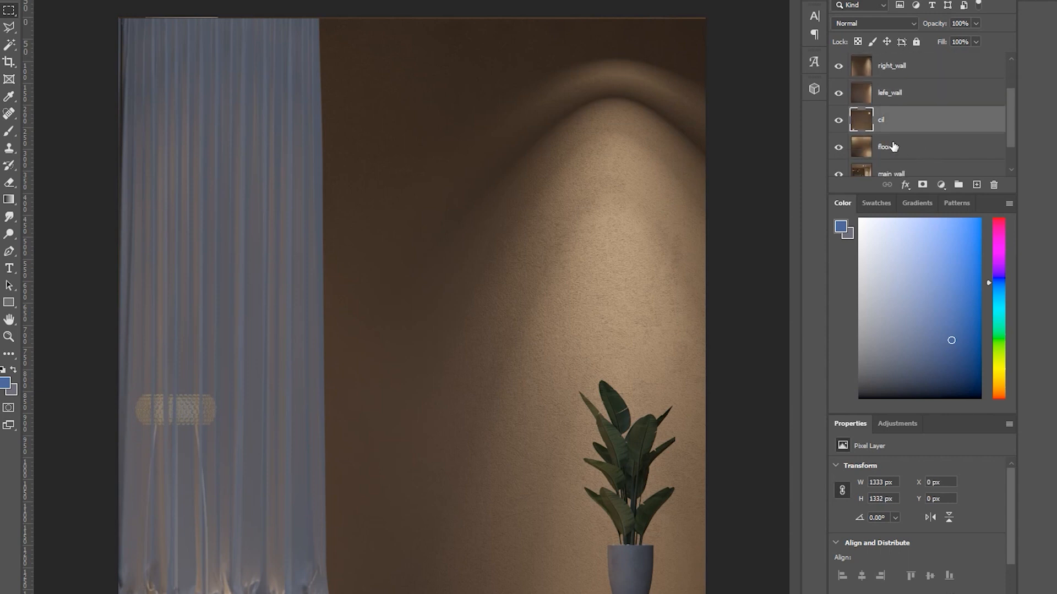
left_click(895, 146)
scroll(895, 154, "down", 1)
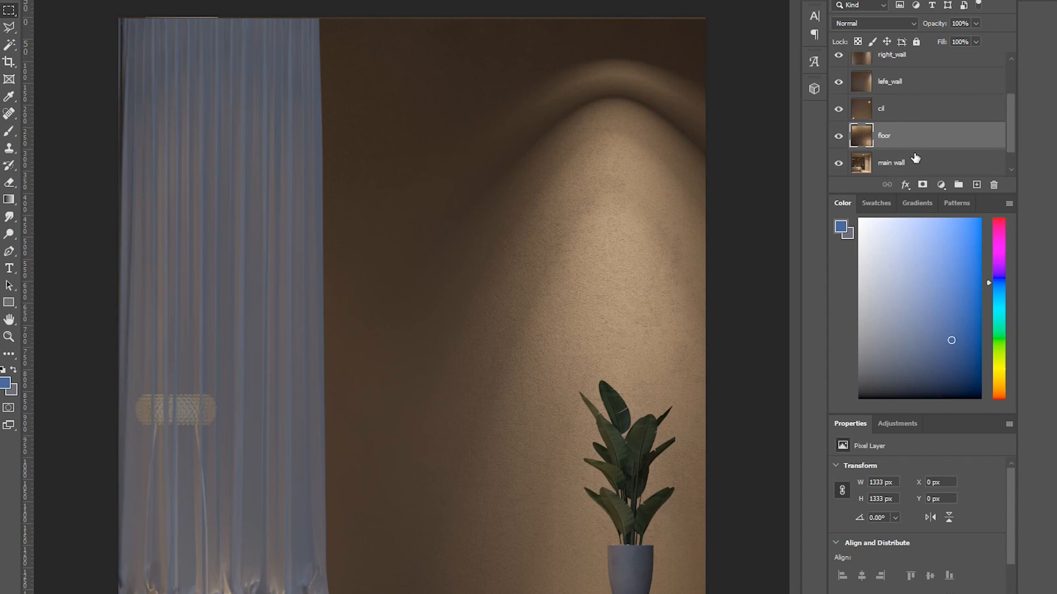
scroll(916, 159, "down", 1)
scroll(957, 172, "up", 1)
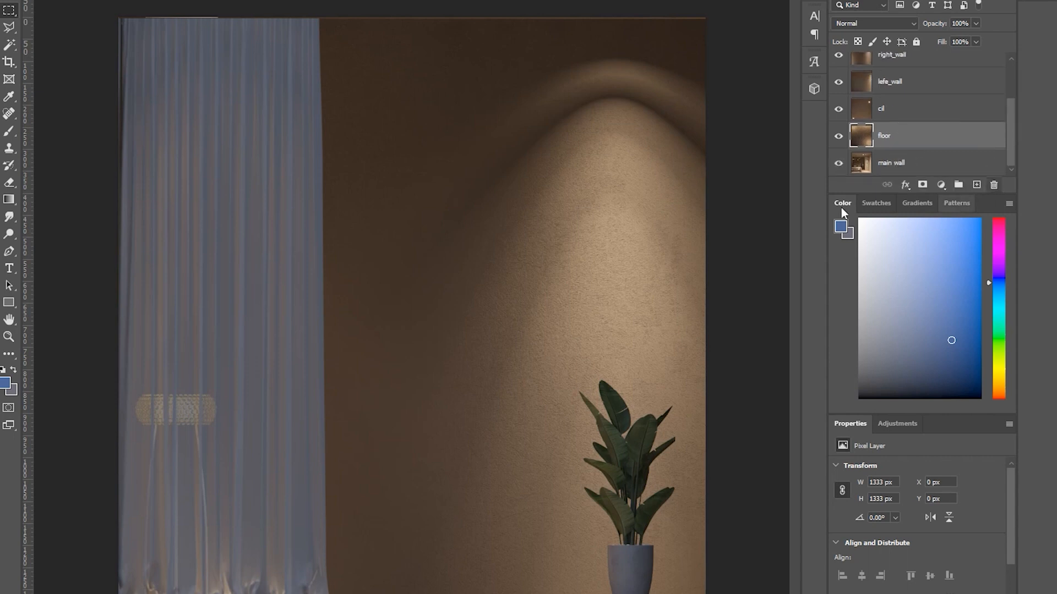
Enlarge the layer list and brighten the cil layer with Levels, using a midtone of 1.39 and a white input of 225.
scroll(917, 140, "up", 2)
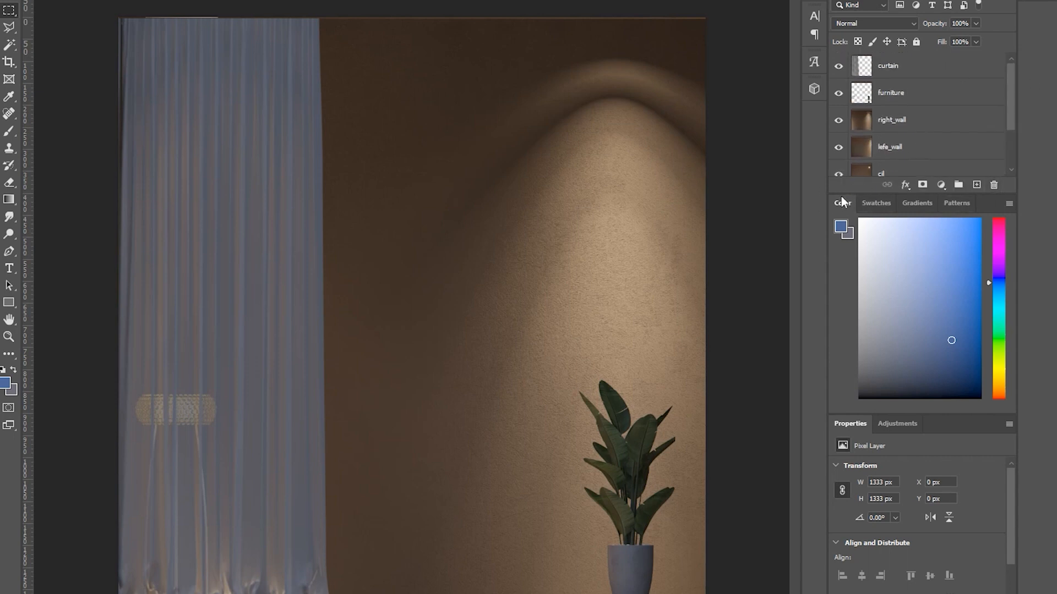
left_click_drag(843, 193, 849, 398)
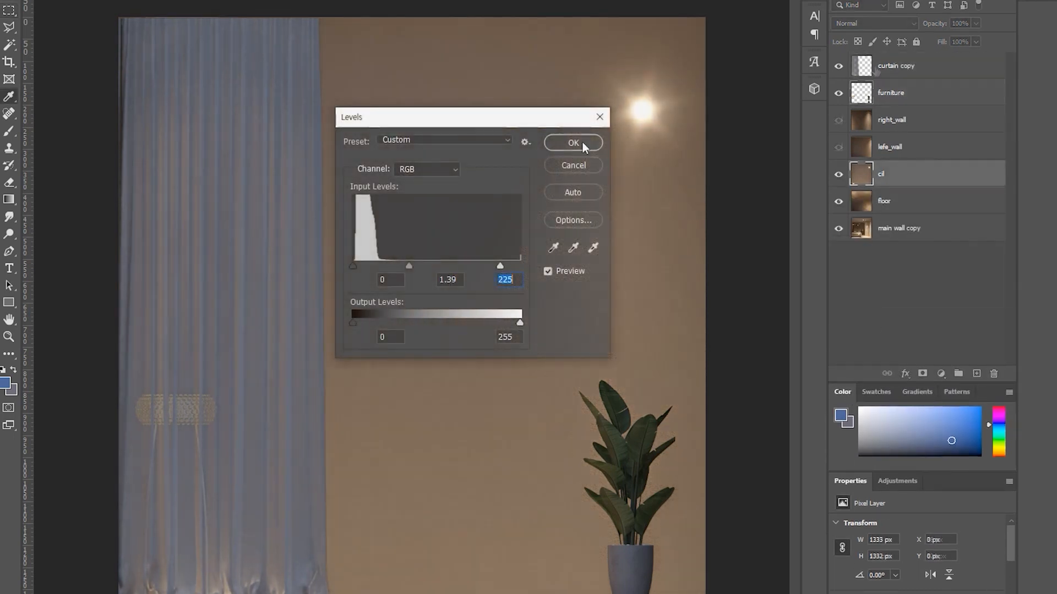
left_click(567, 141)
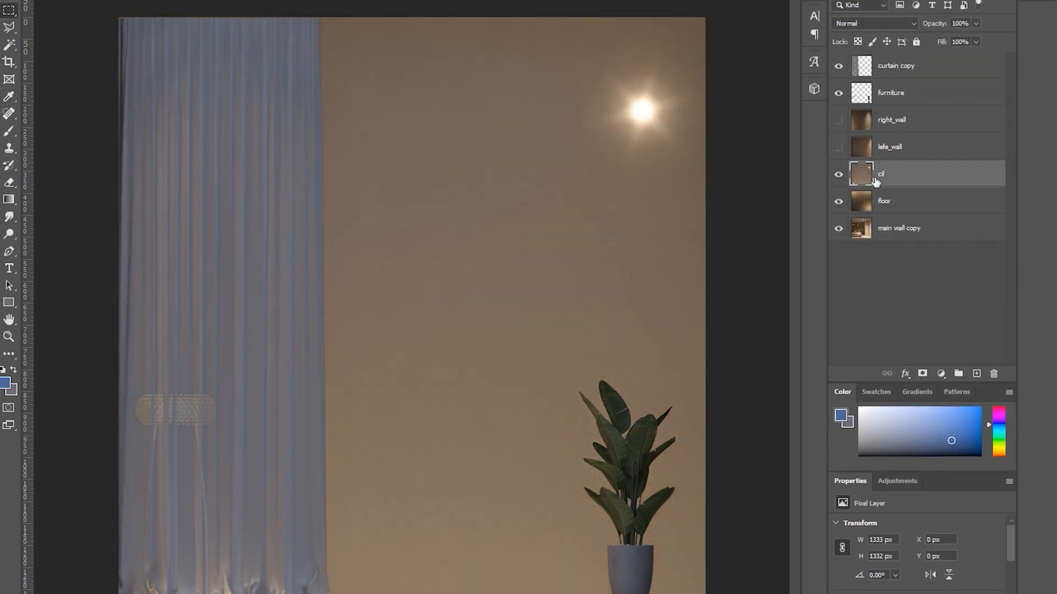
Hide the cil layer, select the floor layer and check the herringbone floor image beneath it.
left_click(837, 175)
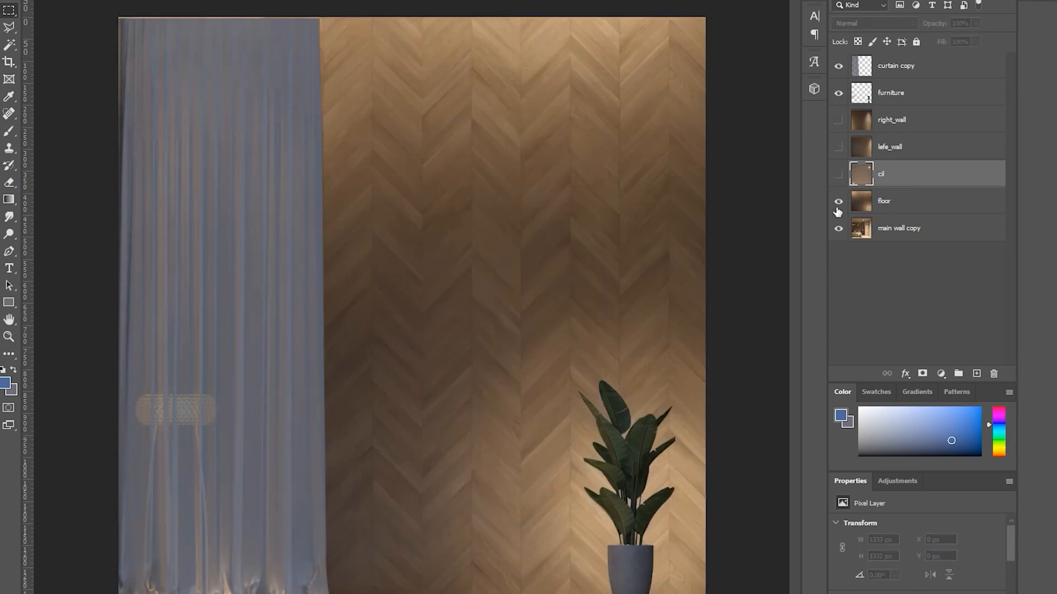
left_click(896, 204)
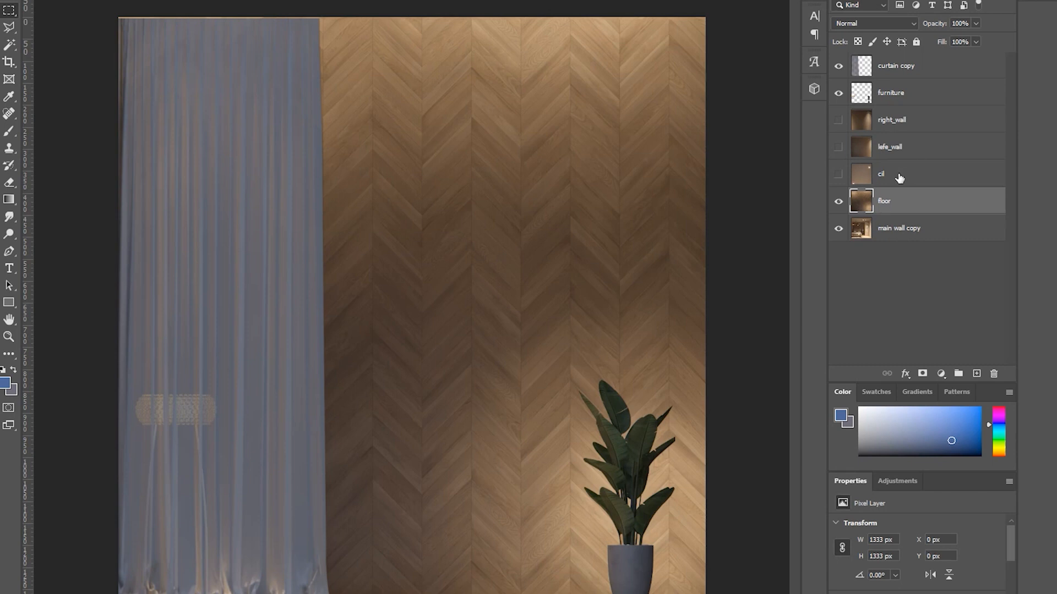
left_click(838, 147)
Nudge the right_wall layer upward to X 0 px, Y -6 px so it covers the canvas's upper edge.
left_click(897, 121)
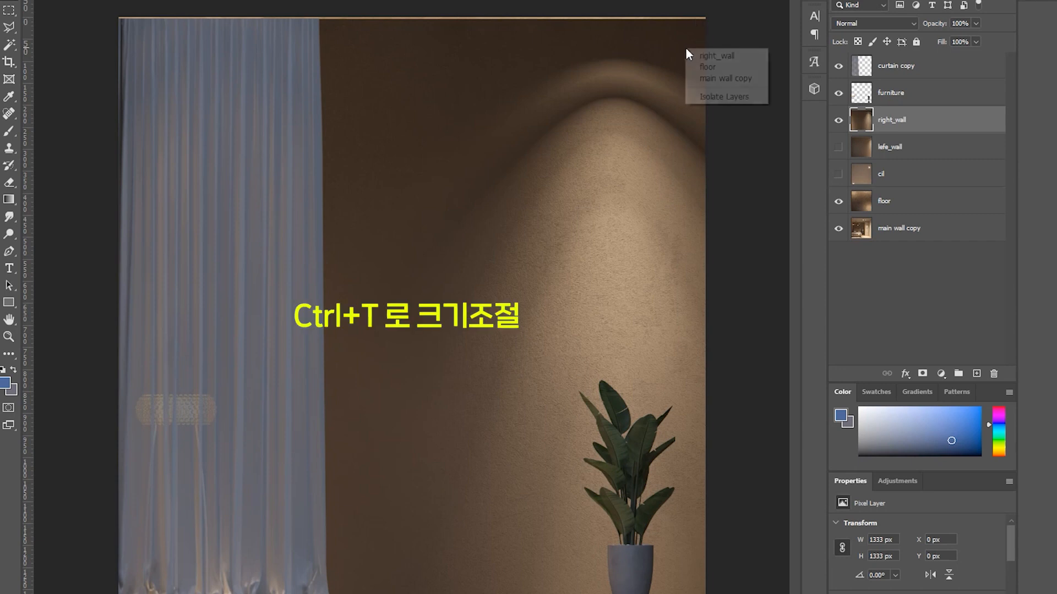
left_click_drag(688, 51, 687, 53)
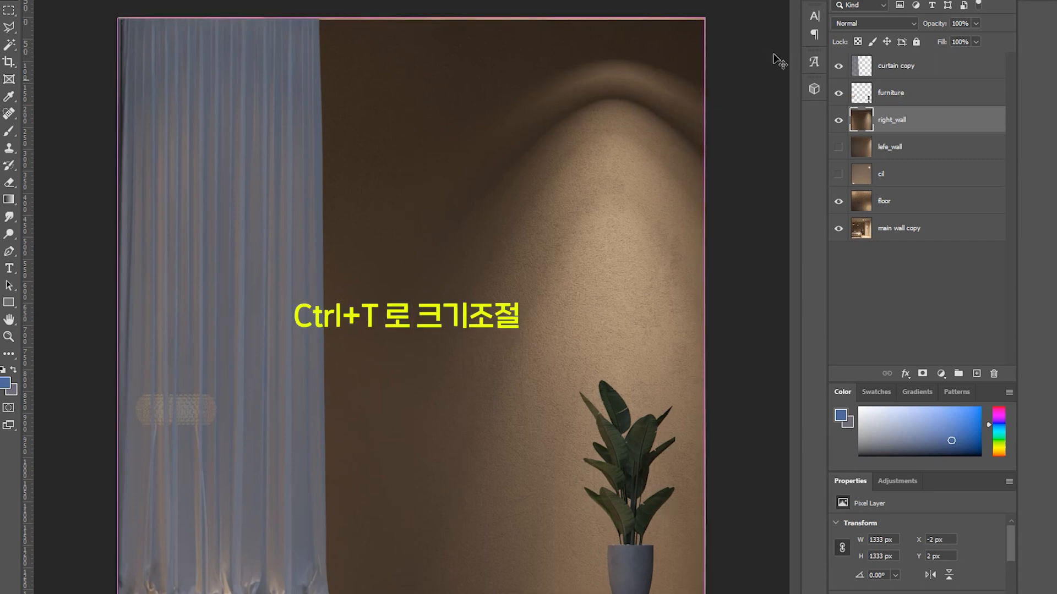
key("Up")
key("Up")
key("Up")
key("Up")
key("Up")
key("Up")
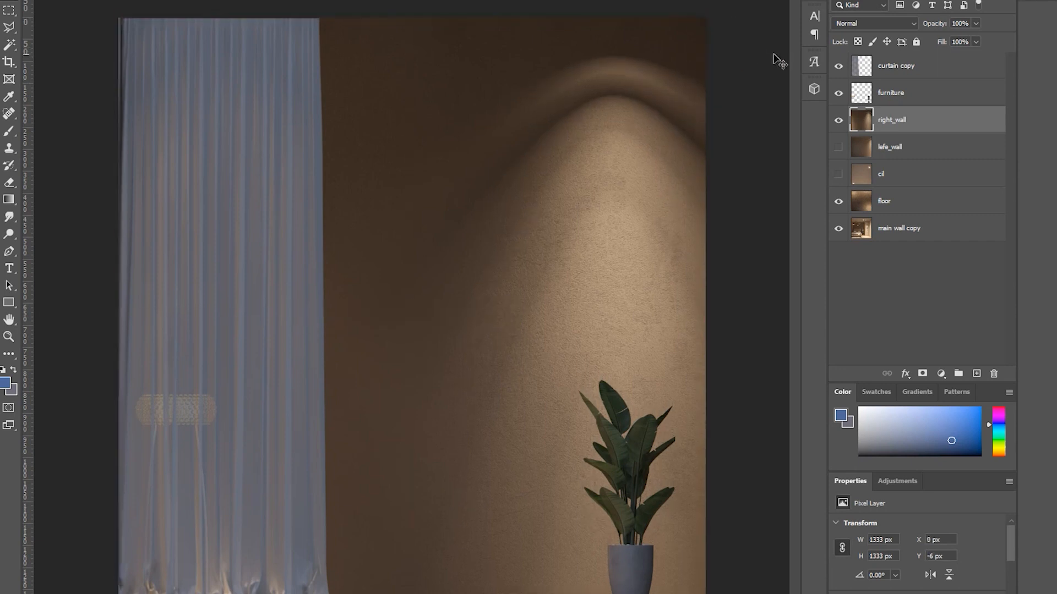
key("ctrl+t")
key("Return")
Nudge the curtain copy layer up and slightly left to X -2 px, Y -1 px.
right_click(217, 87)
left_click(230, 95)
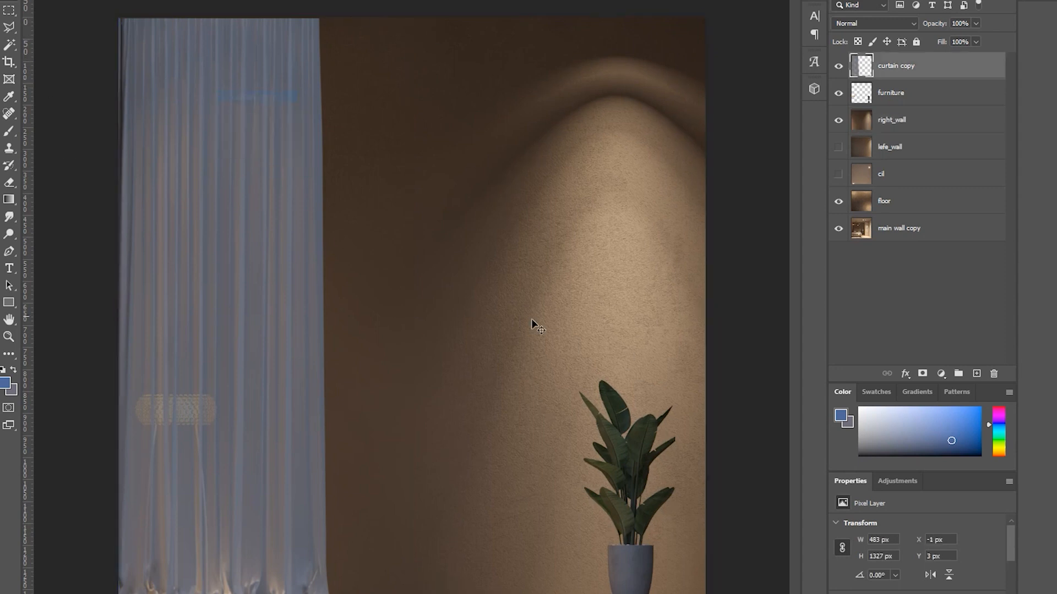
key("Up")
key("Up")
key("Up")
key("Up")
key("Left")
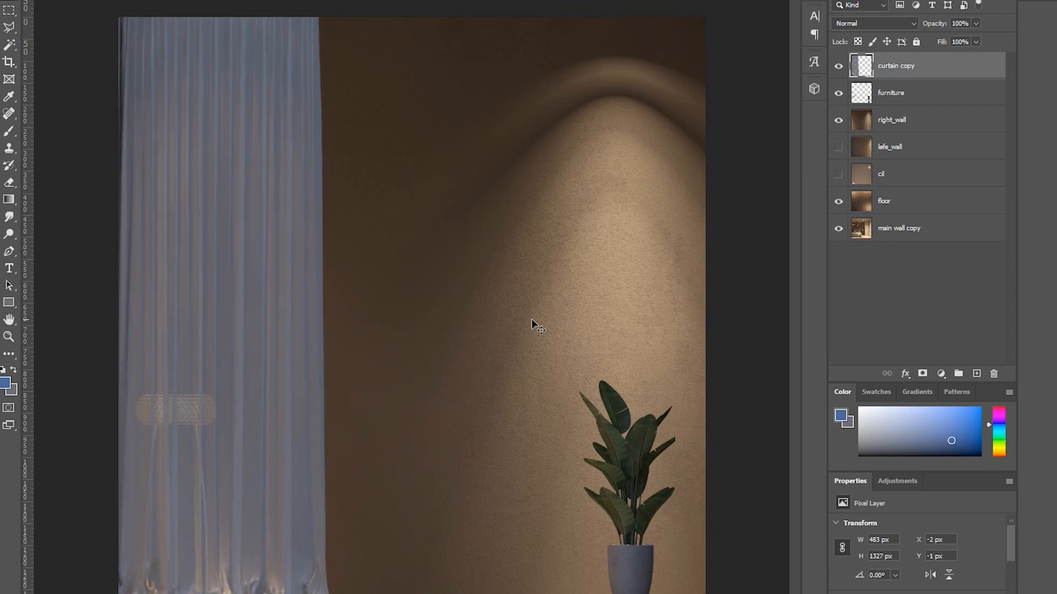
Copy the name Rooms-Bedroom_V2_Single from the bedroom EXR's save dialog and cancel without saving.
key("z")
left_click(412, 286)
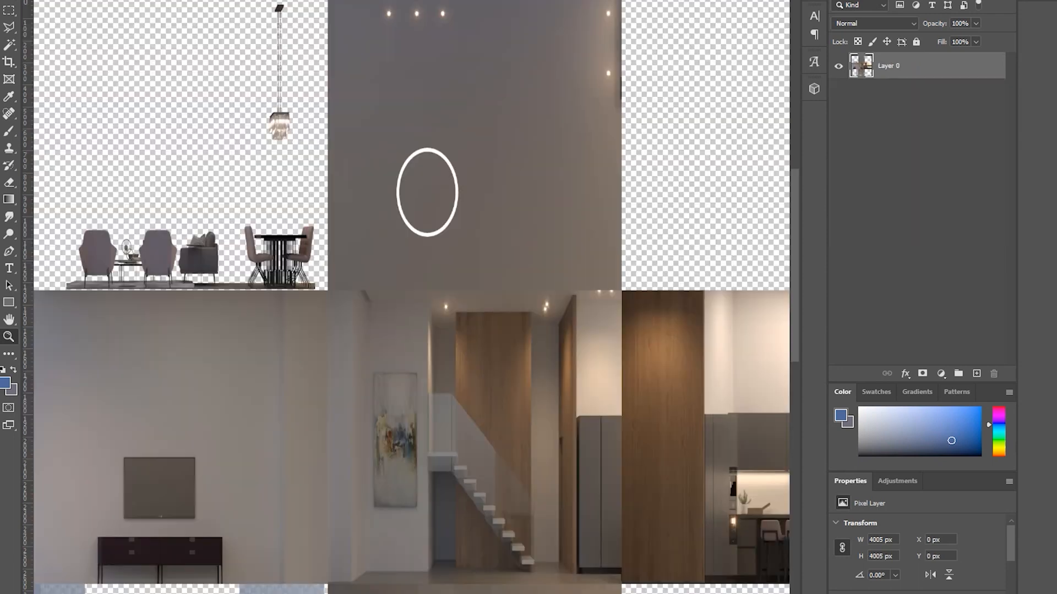
key("ctrl+minus")
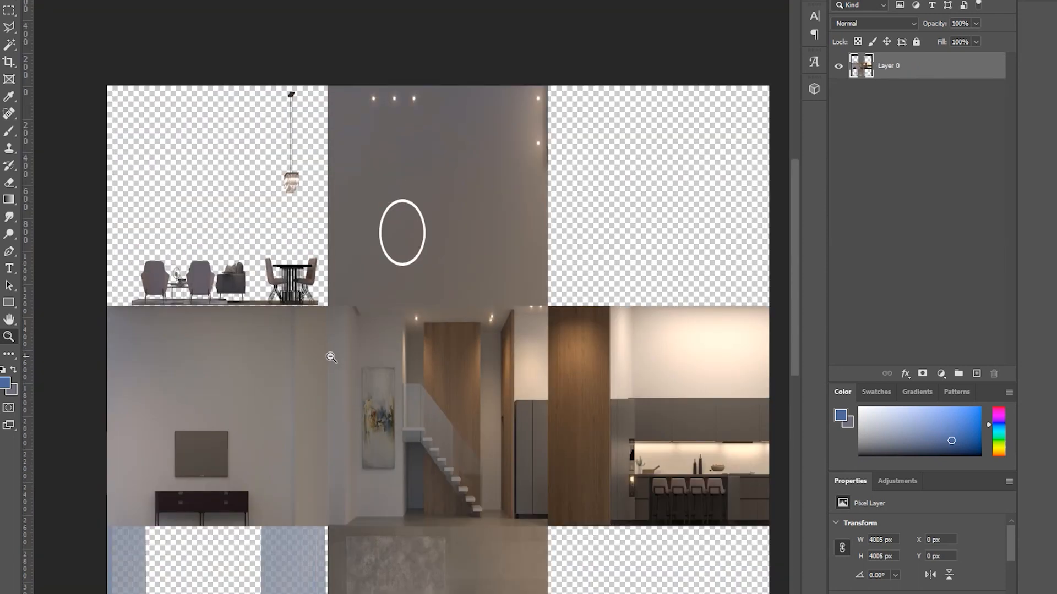
key("ctrl+minus")
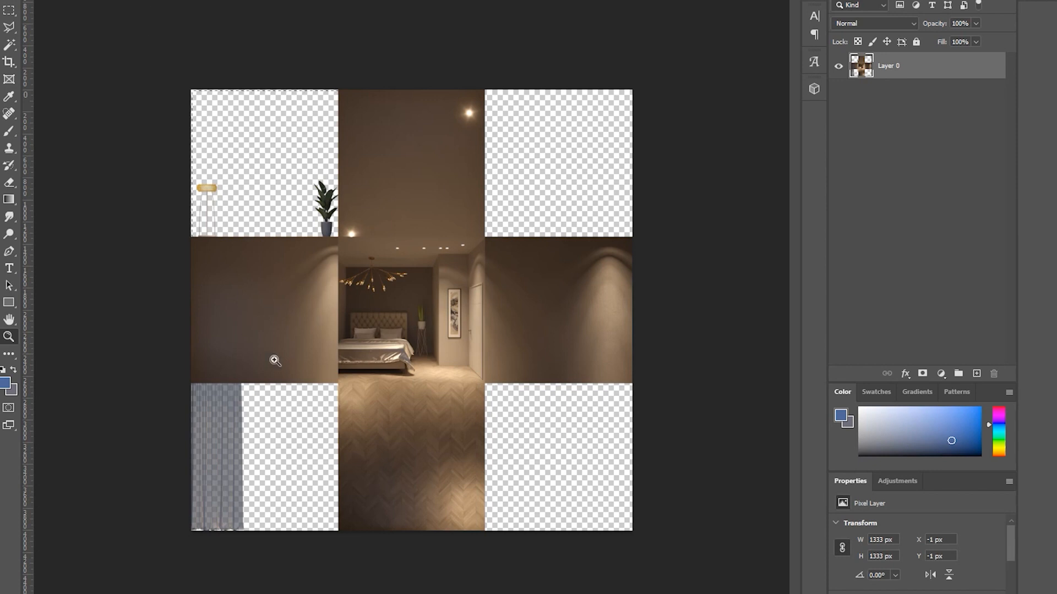
key("alt+f")
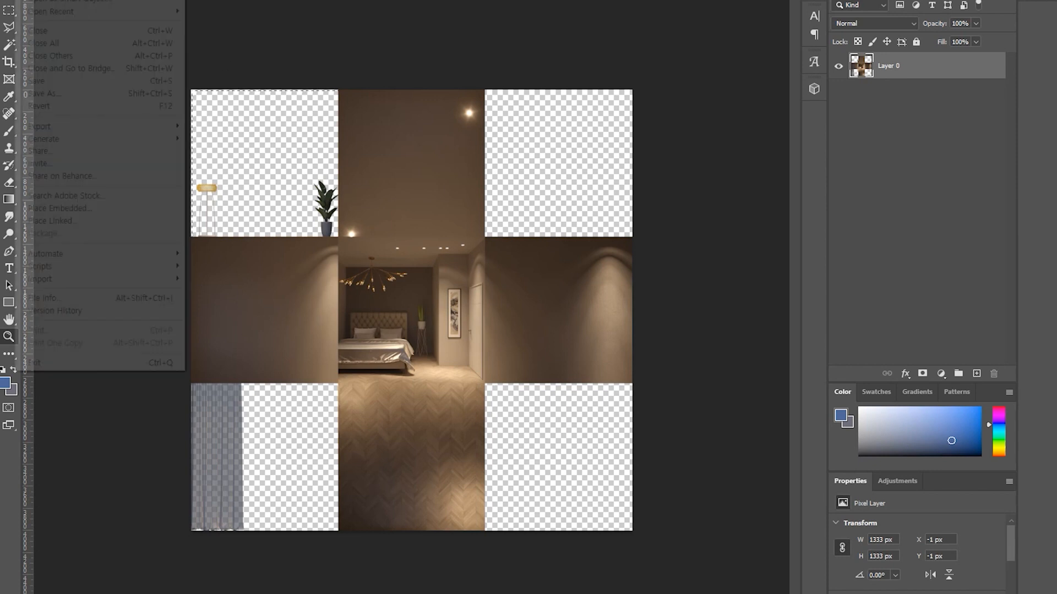
left_click(40, 97)
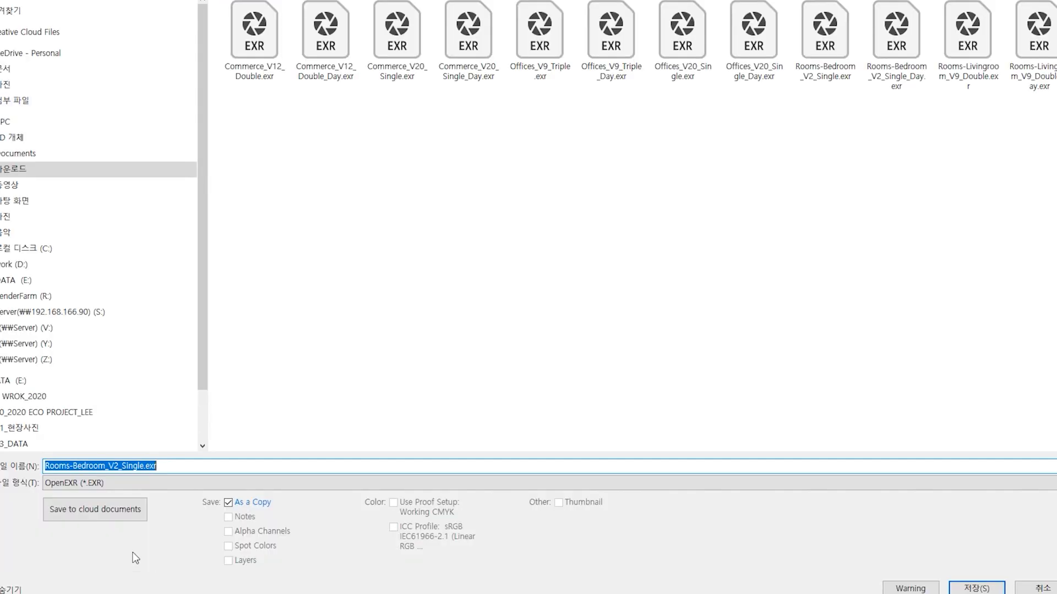
key("Right")
left_click_drag(143, 466, 32, 469)
left_click(1043, 589)
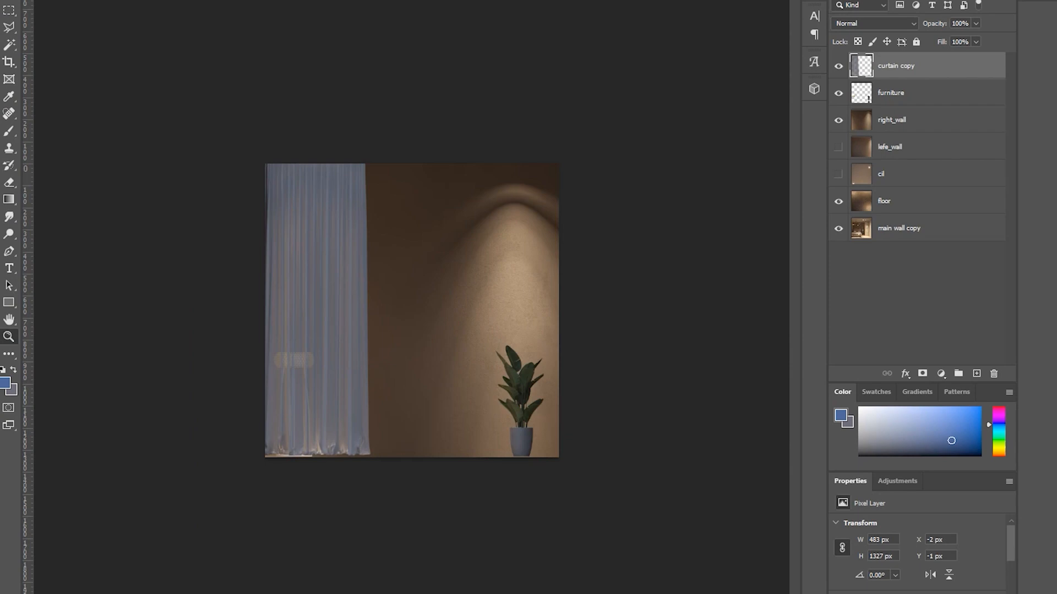
Save the layered bedroom document as Rooms-Bedroom_V2_Single in Photoshop format with layers.
left_click(42, 113)
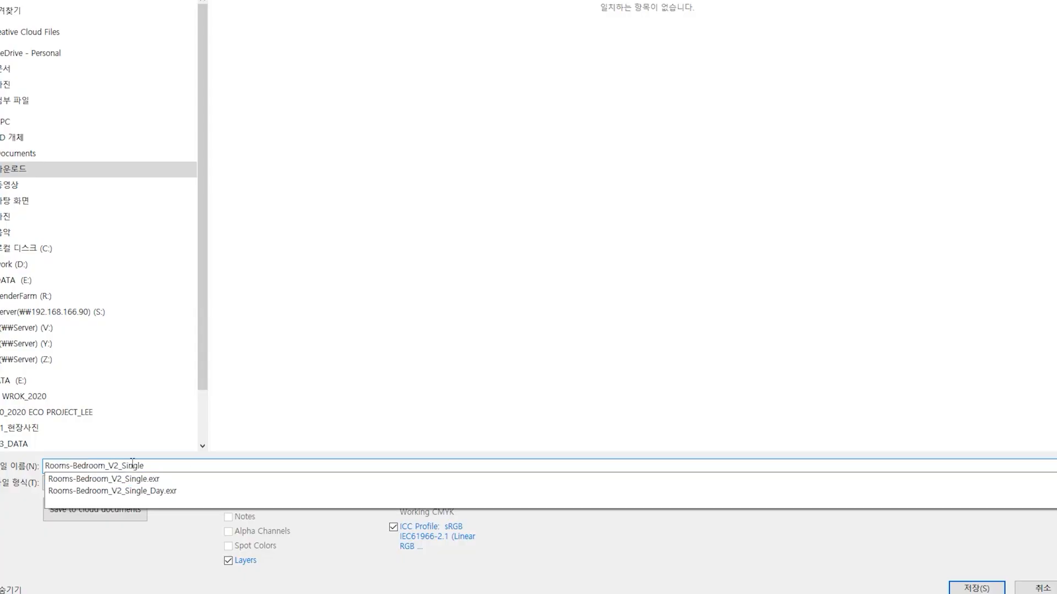
left_click_drag(192, 466, 26, 458)
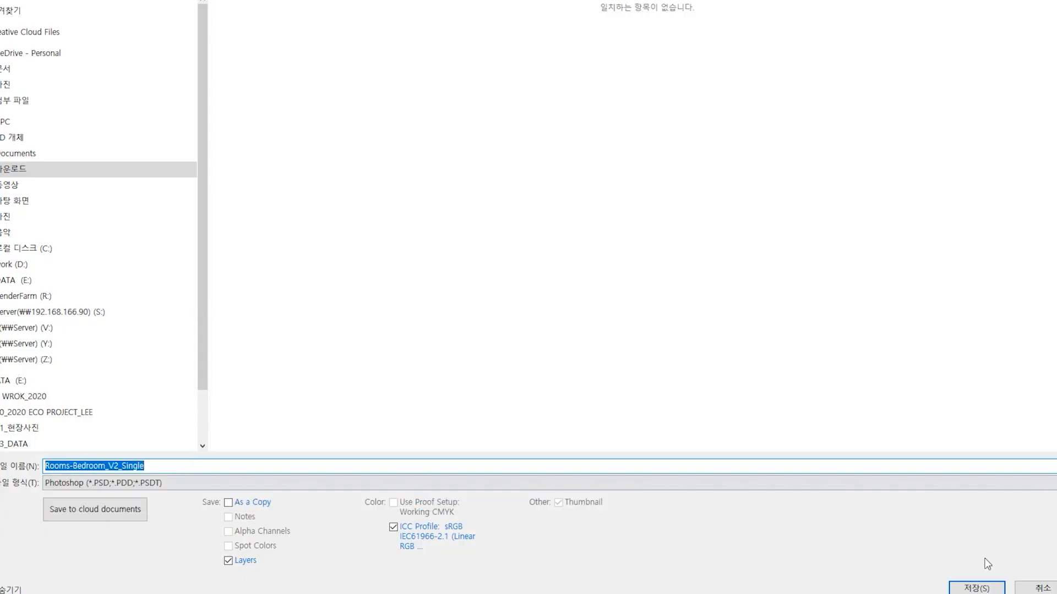
left_click(974, 588)
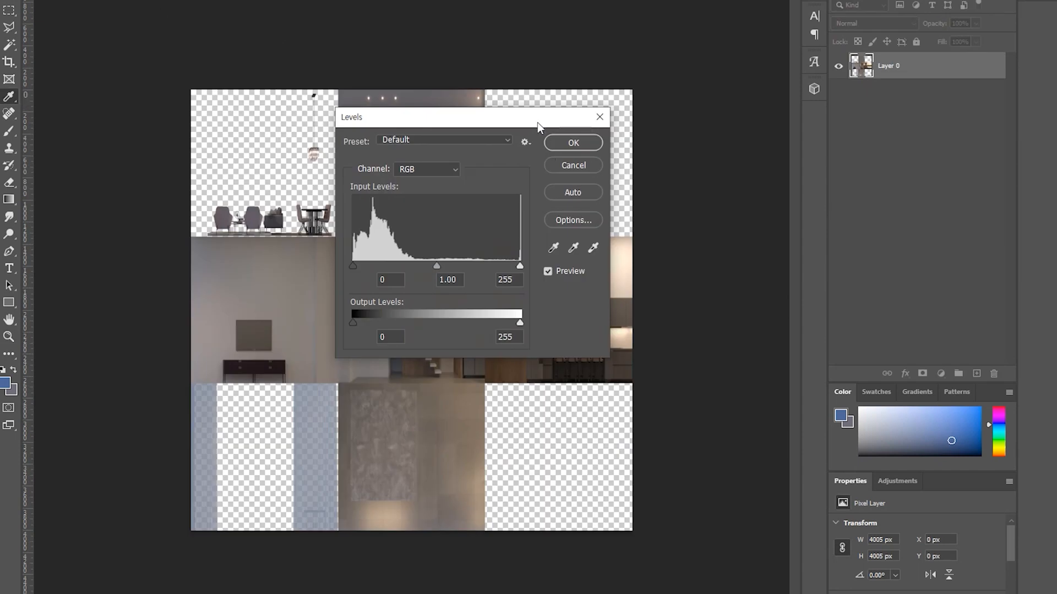
Brighten the living room texture slightly with Levels by lowering the white input level.
left_click_drag(537, 110, 848, 65)
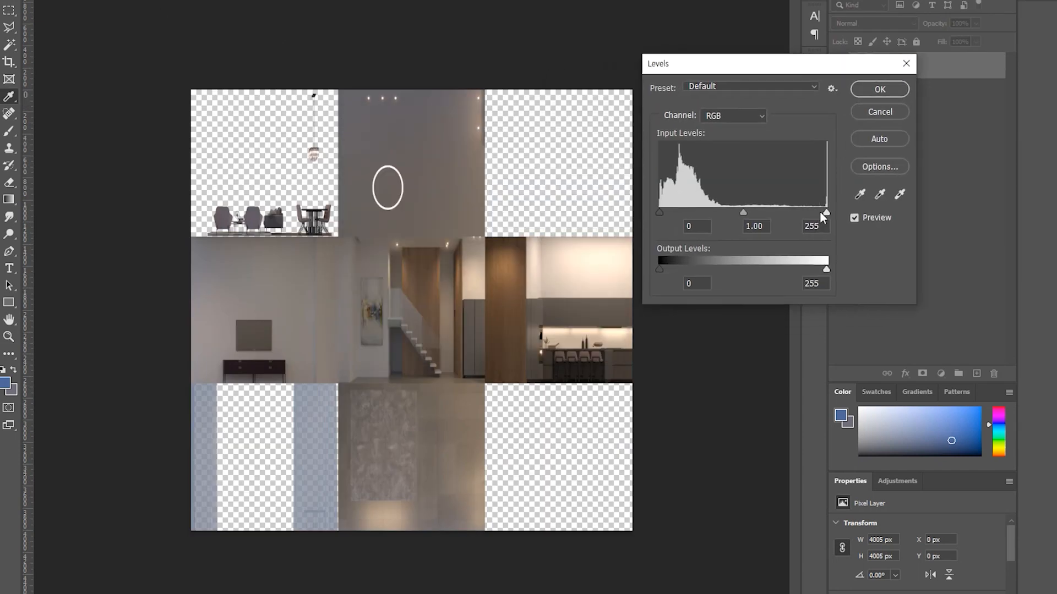
mouse_move(820, 212)
left_mouse_down()
mouse_move(776, 213)
mouse_move(816, 210)
left_mouse_up()
left_click(897, 91)
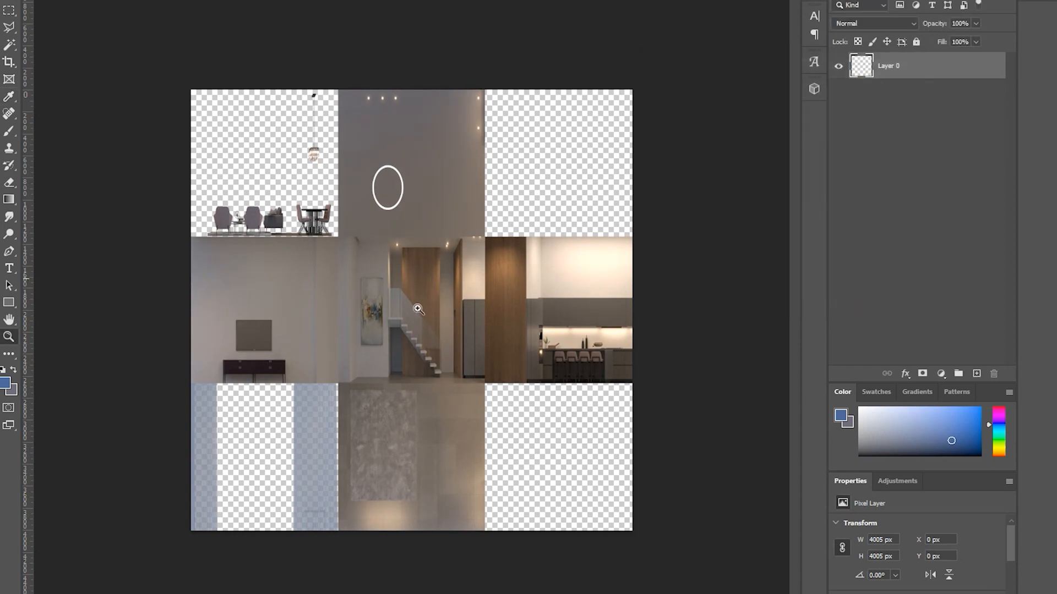
Copy the central staircase cell of the living room texture into a new 1325 x 1325 px, 32-bit document.
left_click(415, 310)
key("m")
left_click_drag(297, 203, 516, 422)
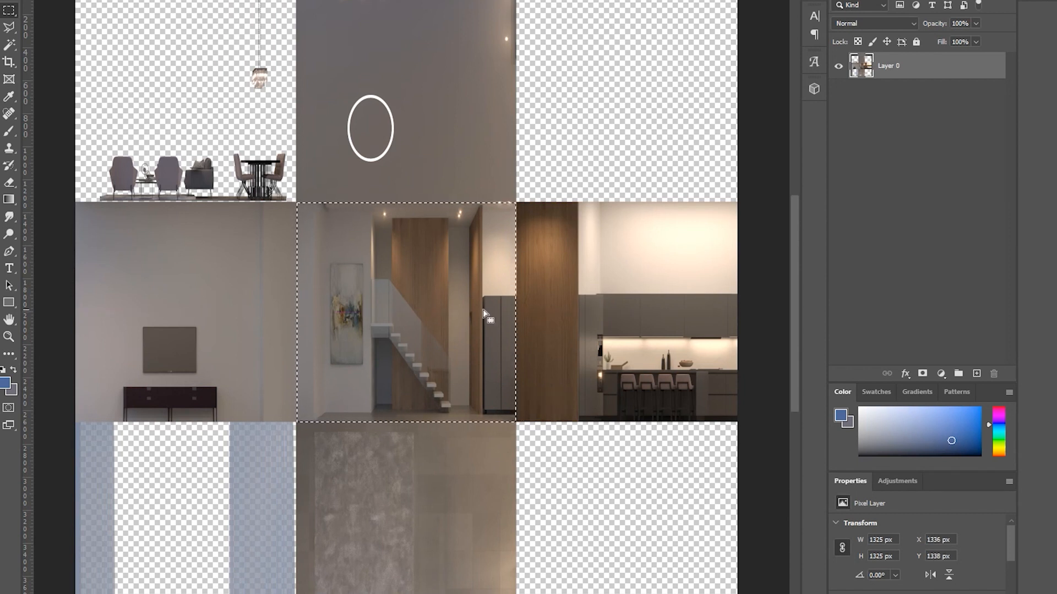
key("ctrl+n")
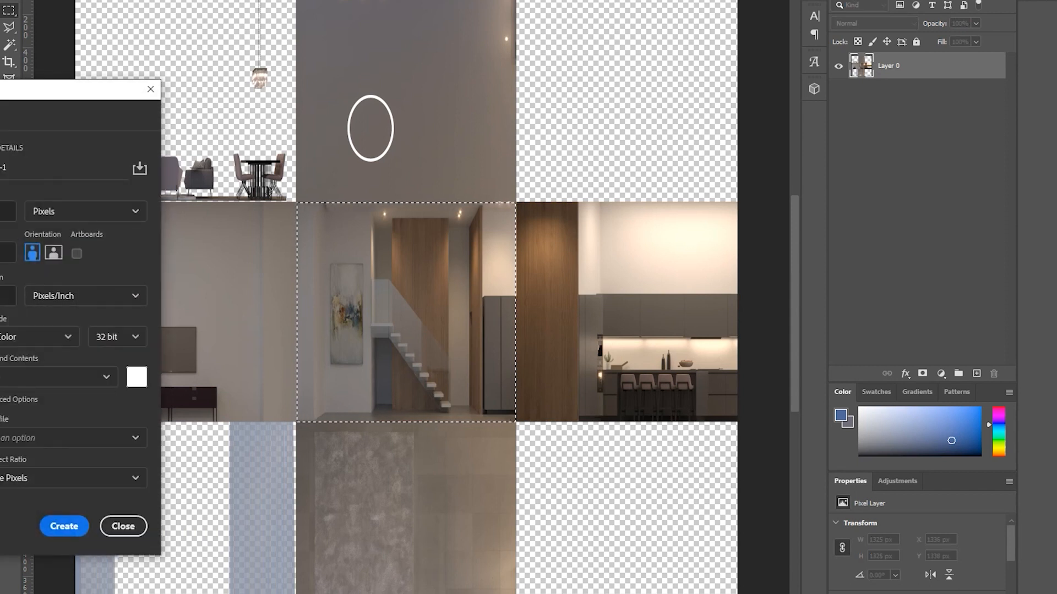
key("Return")
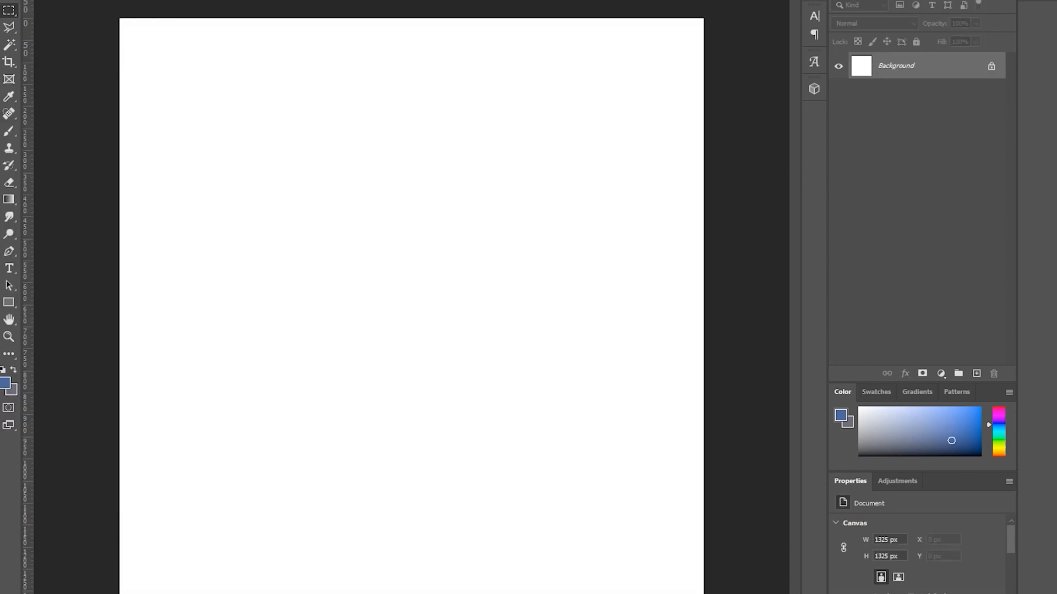
key("ctrl+v")
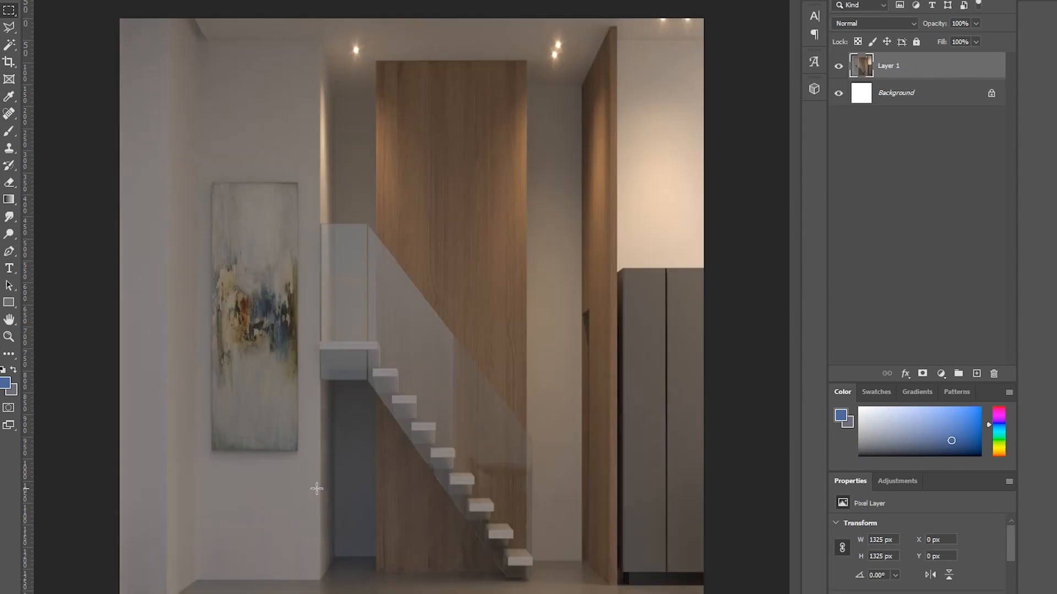
Rename the pasted staircase layer as main_wall.
double_click(889, 67)
type("main wall")
key("Return")
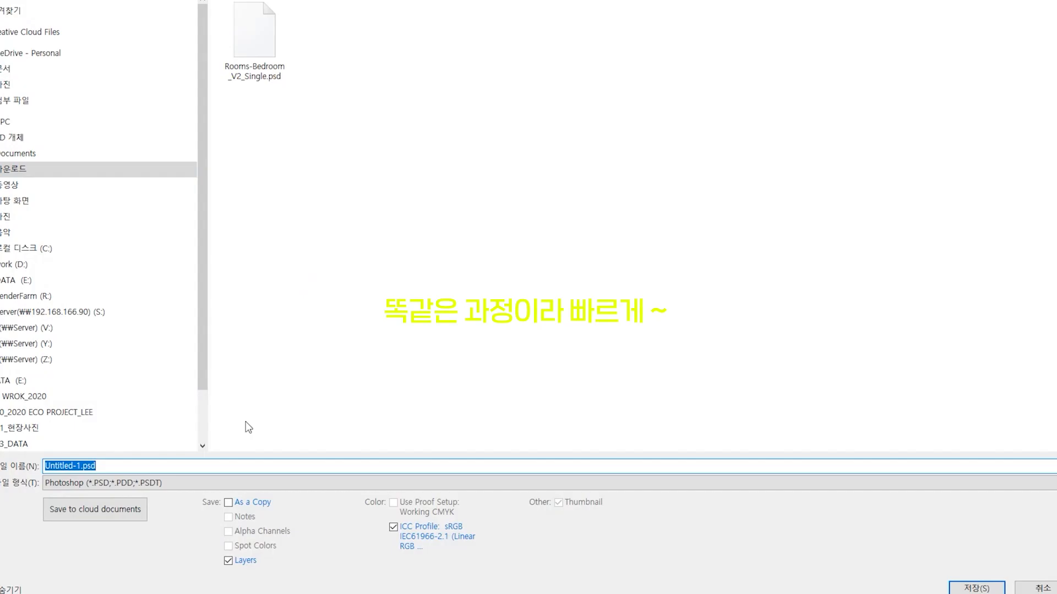
Save the living room layer document as Rooms-Livingroom_V9_Double in Photoshop format and close the source EXR without saving changes.
type("Rooms-Livingroom_V9_Double")
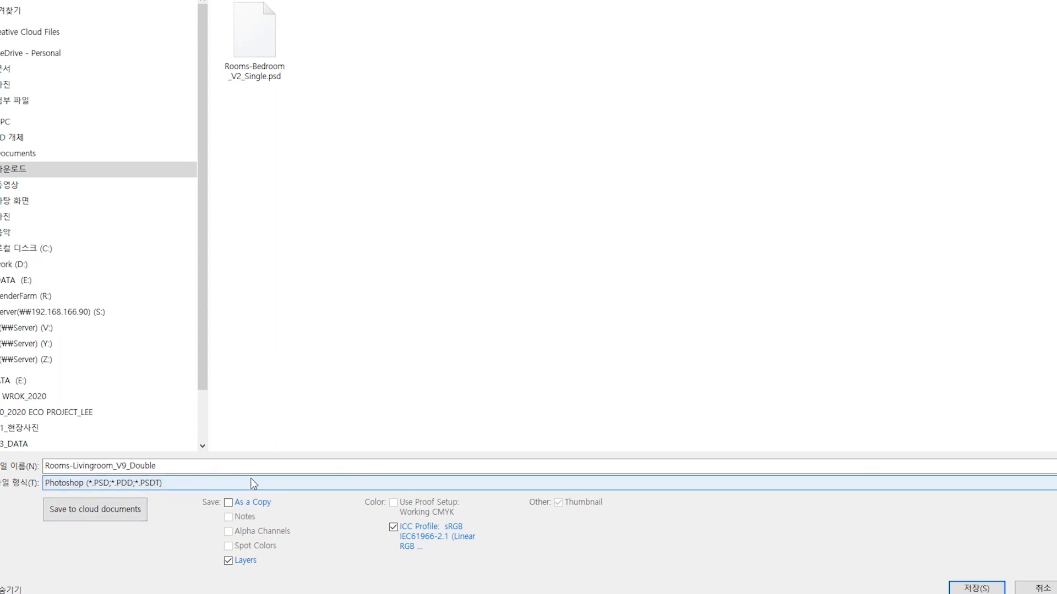
left_click(976, 588)
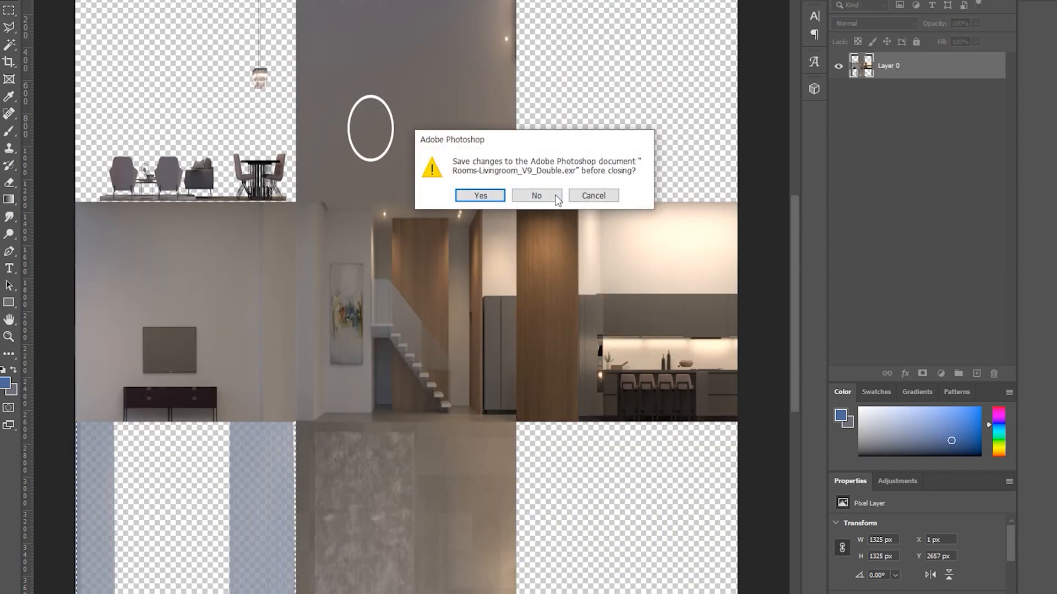
left_click(542, 196)
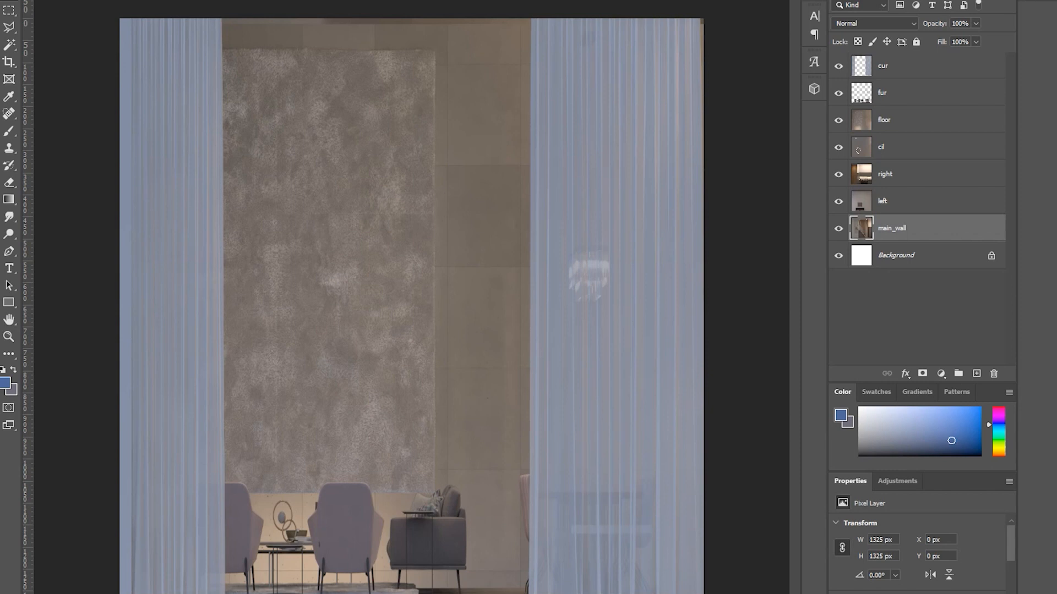
Switch to File Explorer and create a folder named Rooms-Livingroom_V9_Double in the Hi-Res folder.
key("alt+Tab")
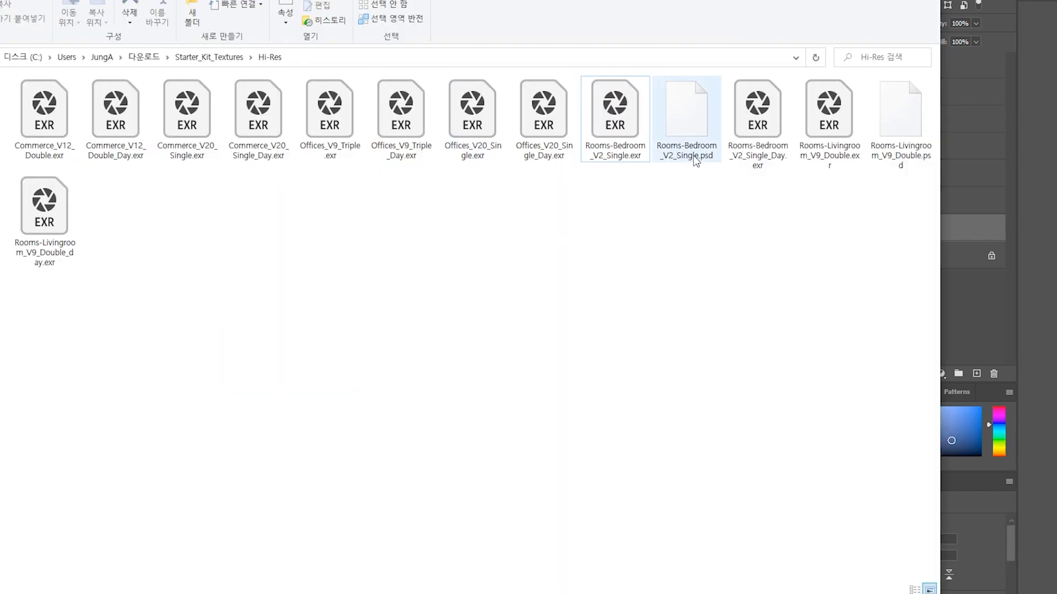
left_click(693, 117)
left_click(907, 126)
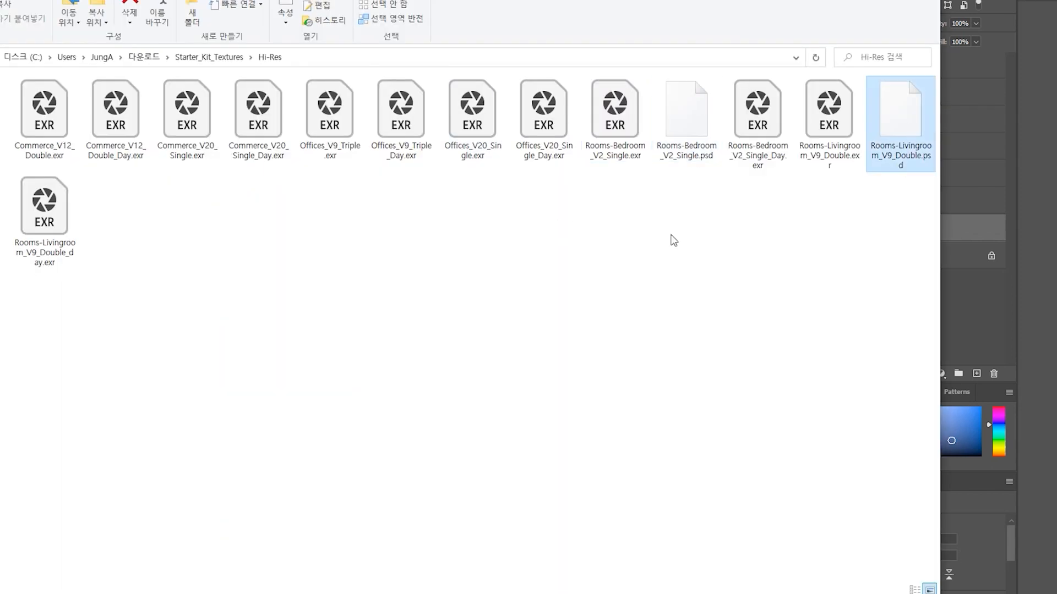
right_click(417, 209)
left_click(451, 219)
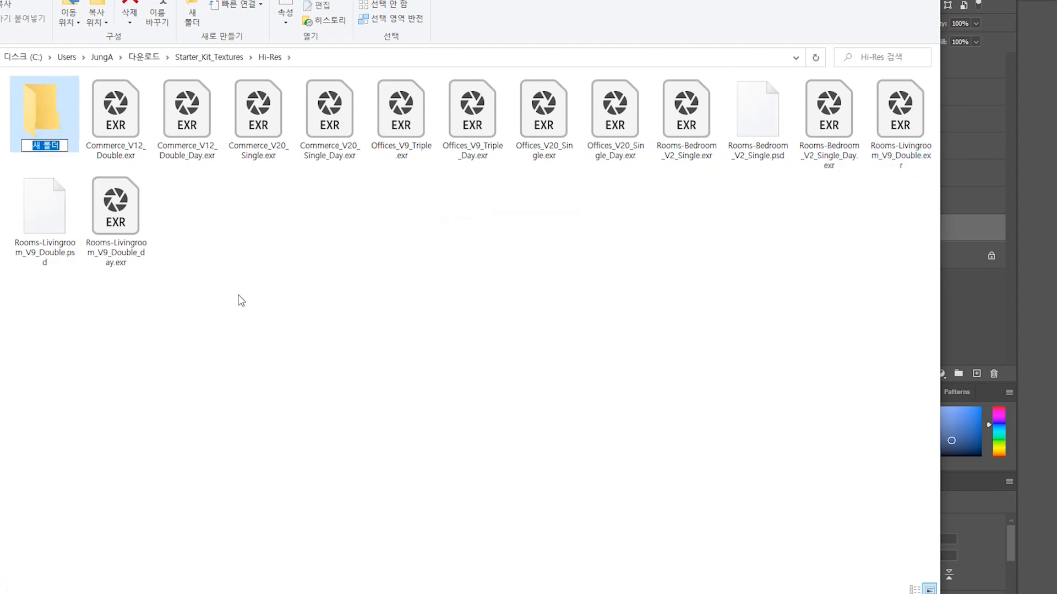
type("Rooms-Livingroom_V9_Double")
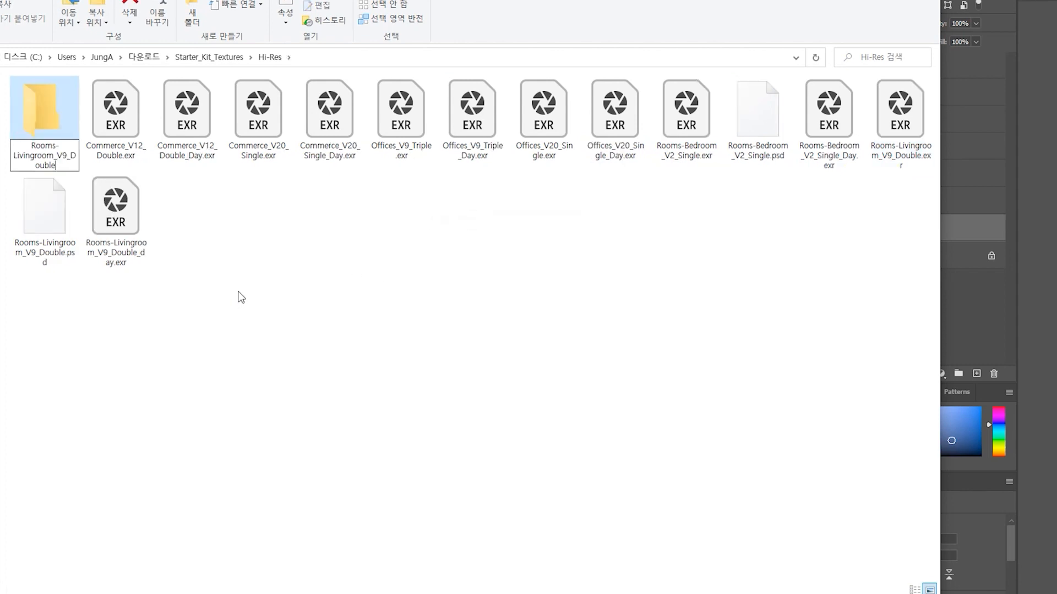
key("Return")
left_click(742, 310)
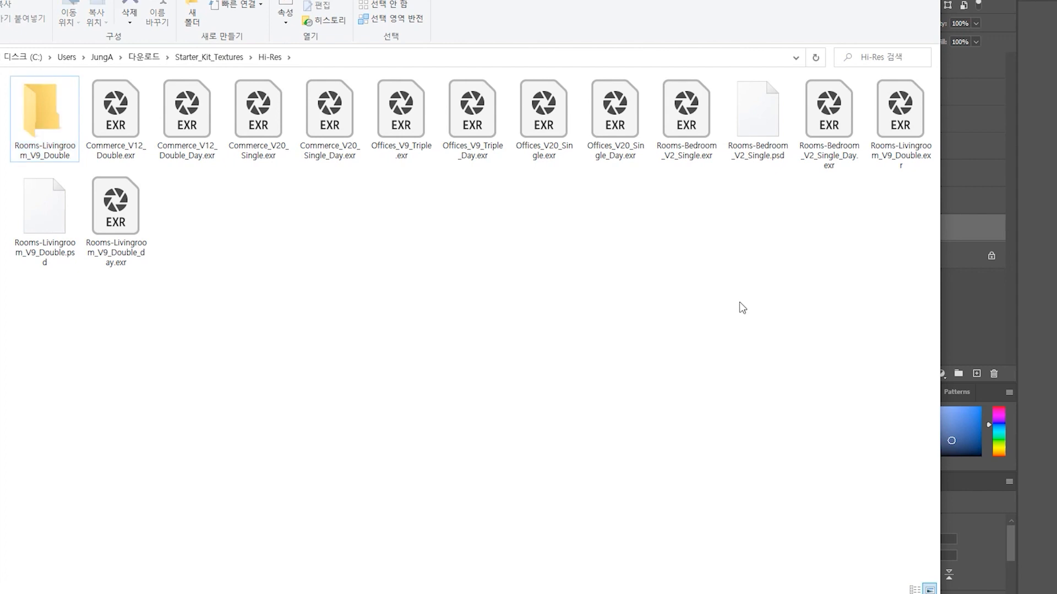
Move Rooms-Livingroom_V9_Double.psd into its matching folder and create another new folder in Hi-Res.
left_click_drag(43, 220, 36, 132)
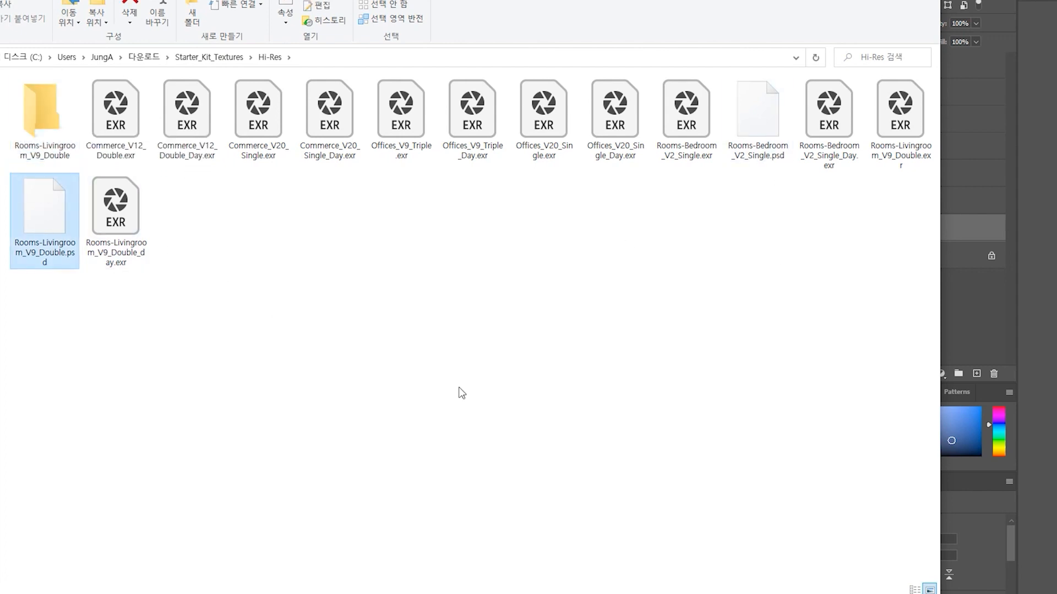
right_click(621, 214)
left_click(652, 224)
key("Return")
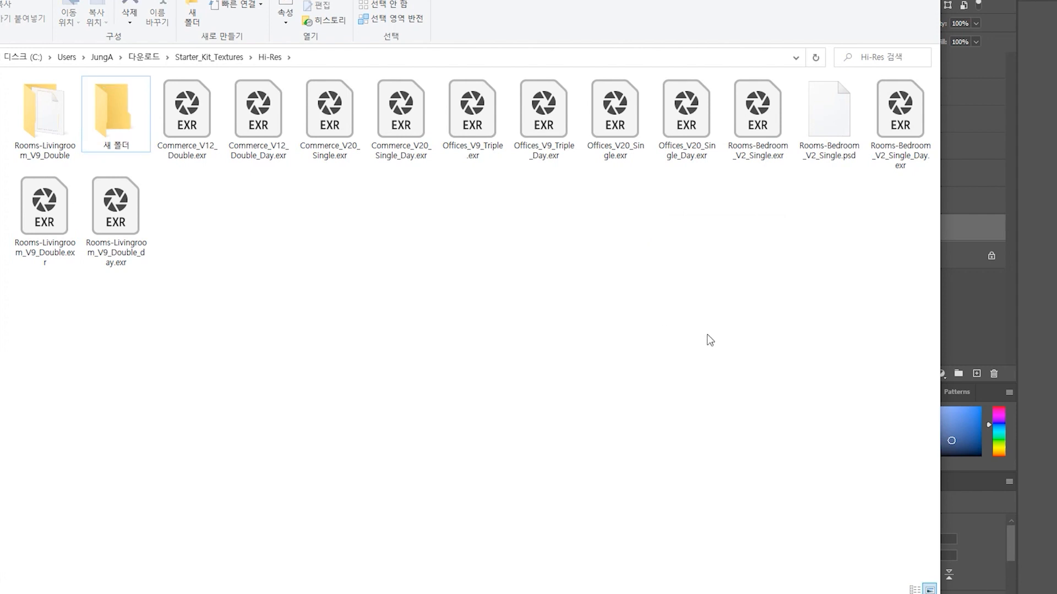
Rename the new folder as Rooms-Bedroom_V2_Single, reusing the bedroom PSD's name, and move Rooms-Bedroom_V2_Single.psd into it.
right_click(834, 159)
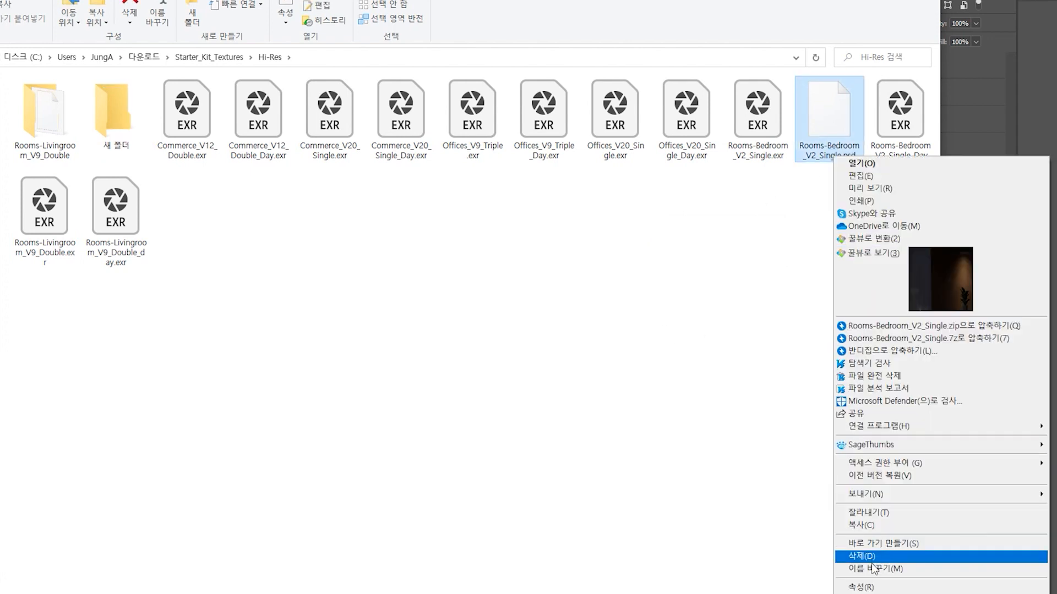
left_click(875, 568)
key("ctrl+c")
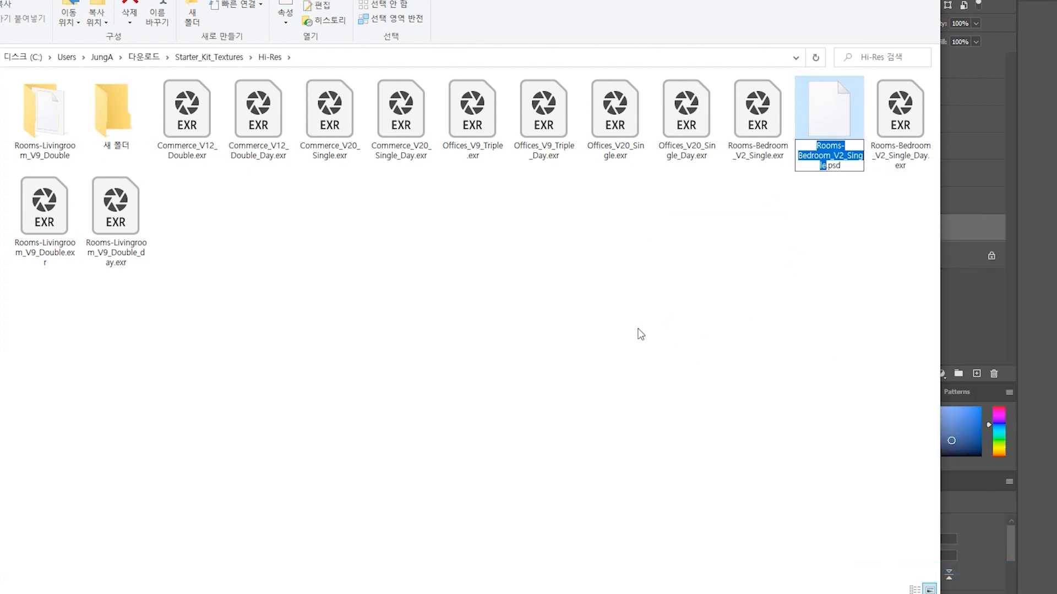
left_click(641, 330)
right_click(111, 151)
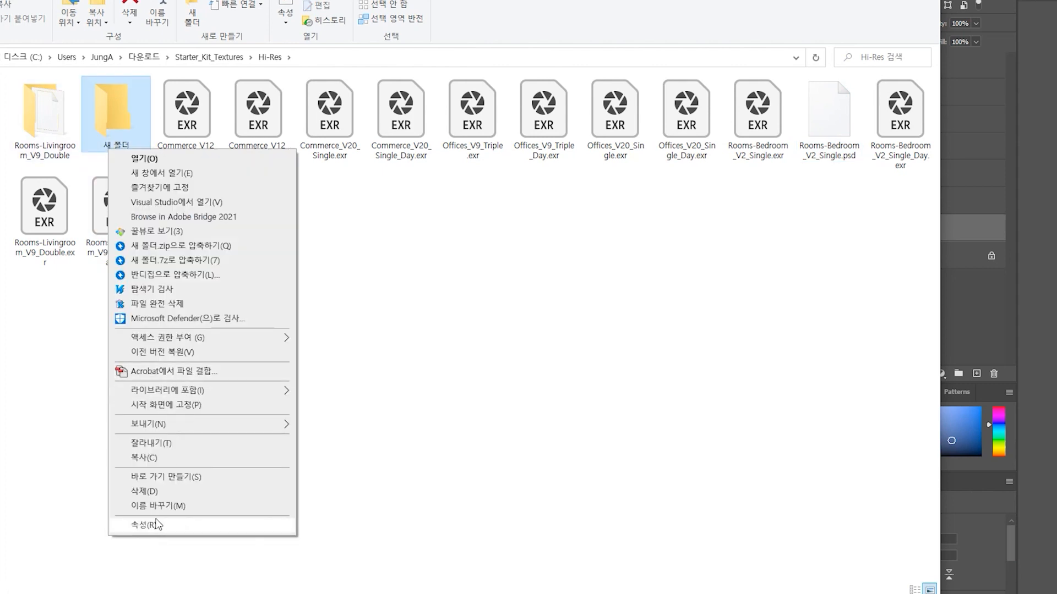
left_click(242, 506)
key("ctrl+v")
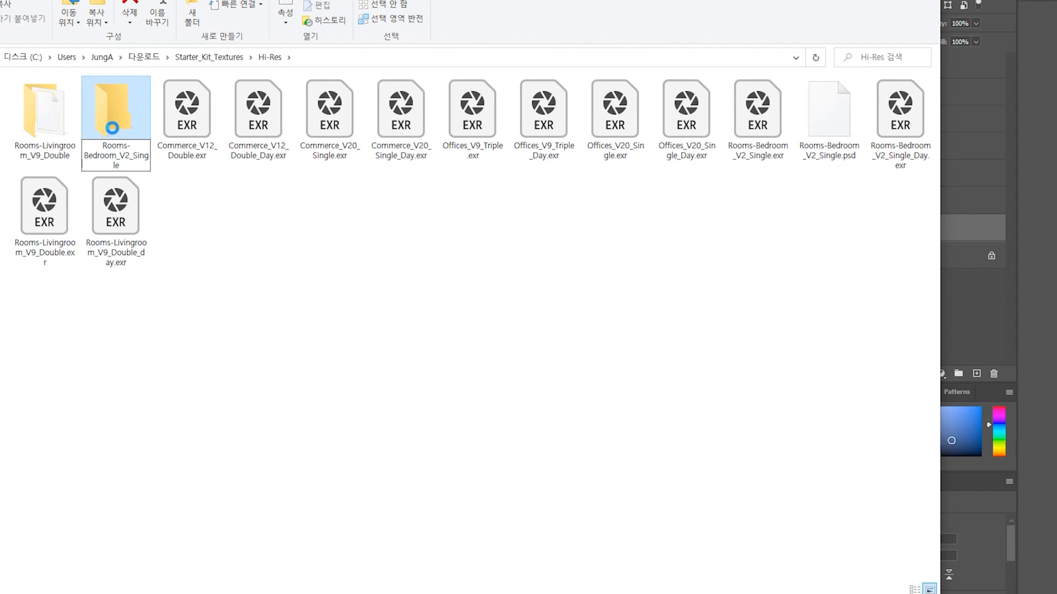
key("Return")
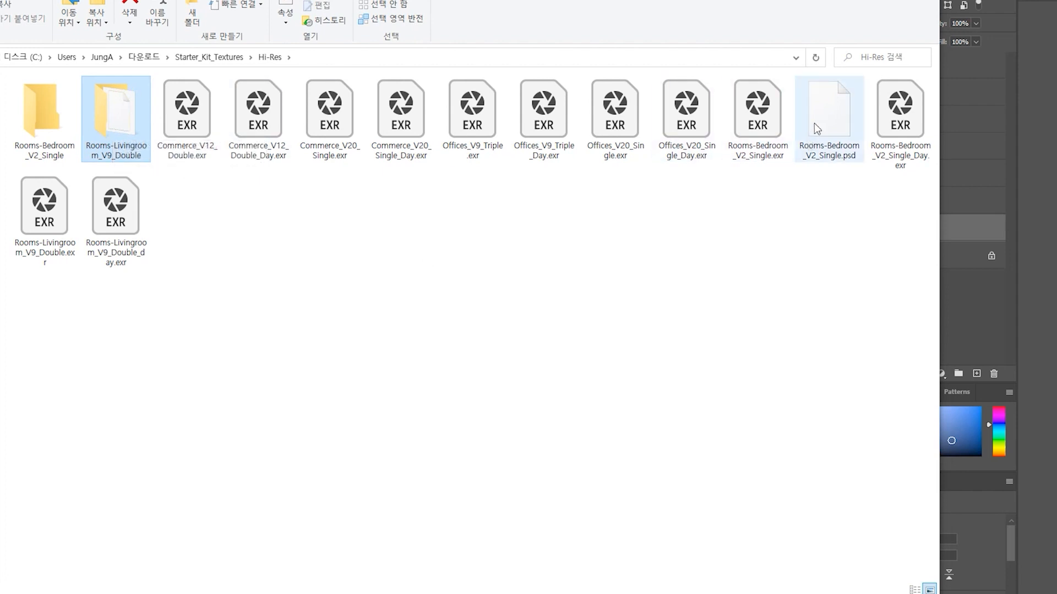
left_click_drag(829, 110, 107, 128)
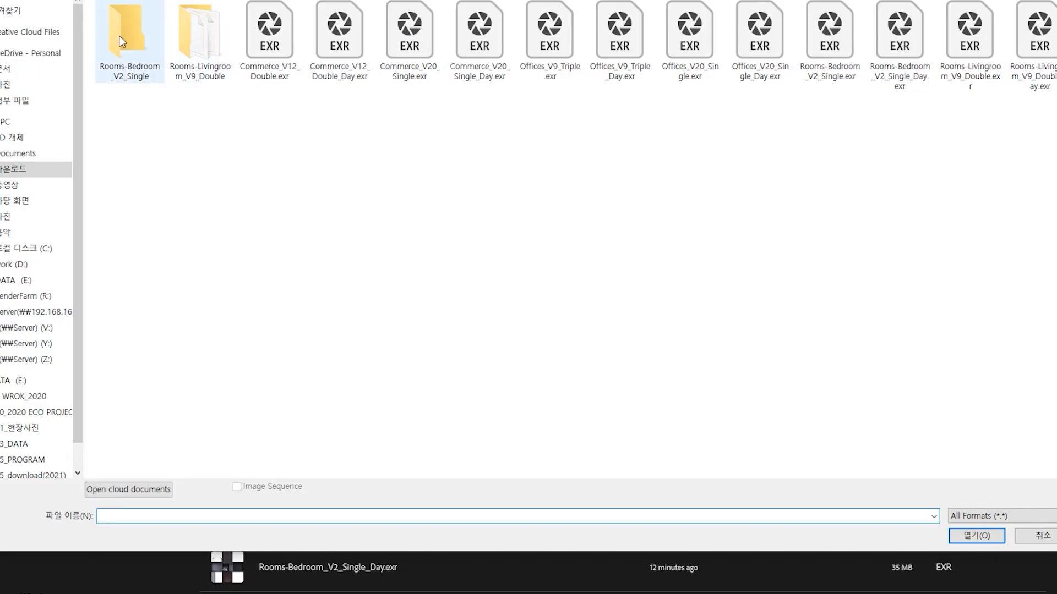
Switch to Photoshop, open Rooms-Bedroom_V2_Single.psd from its folder and hide every layer except curtain copy.
double_click(120, 36)
left_click(196, 21)
left_click(976, 535)
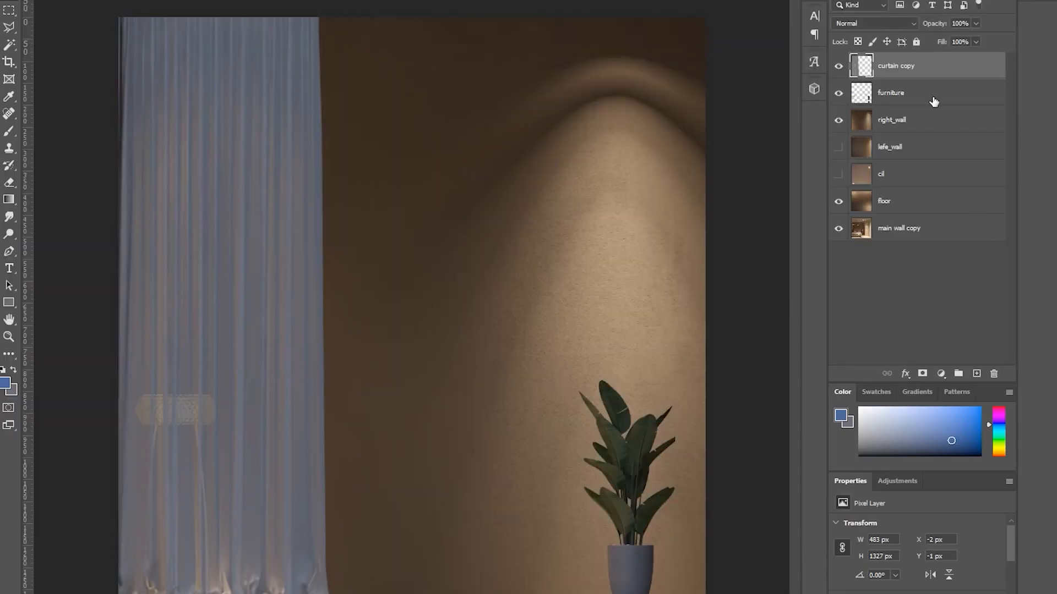
left_click(839, 146)
left_click(838, 174)
left_click_drag(836, 100, 838, 255)
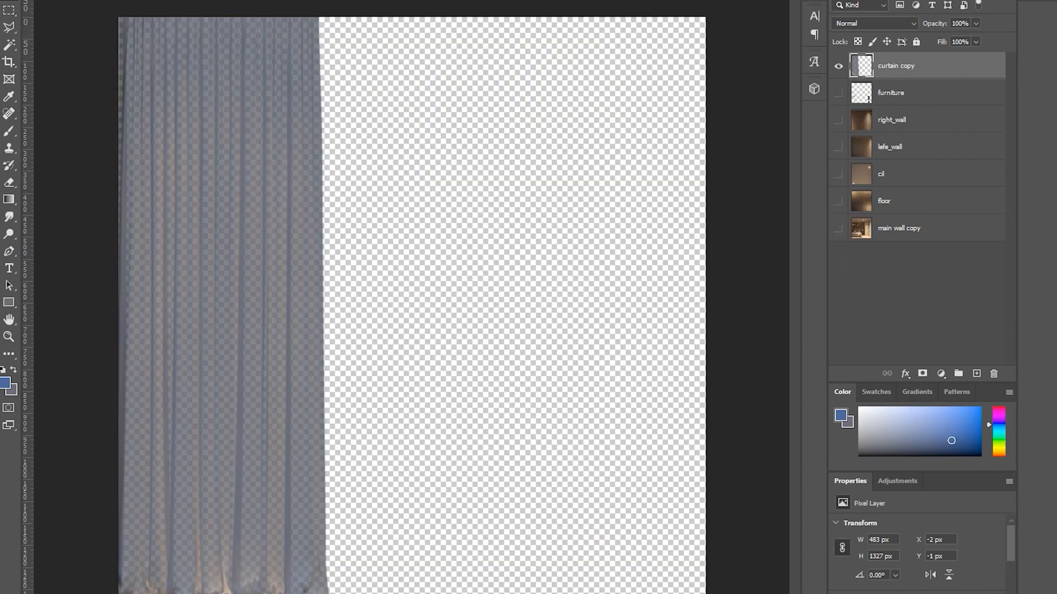
Quick-export the visible curtain layer as curtain_s.png in the Rooms-Bedroom_V2_Single folder.
left_click(23, 0)
mouse_move(51, 131)
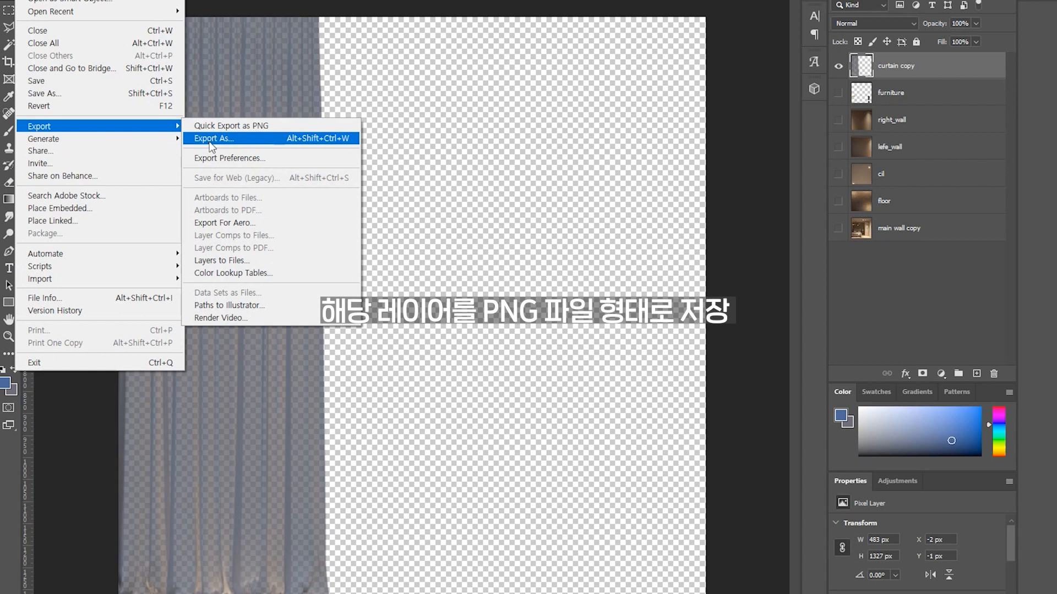
left_click(239, 125)
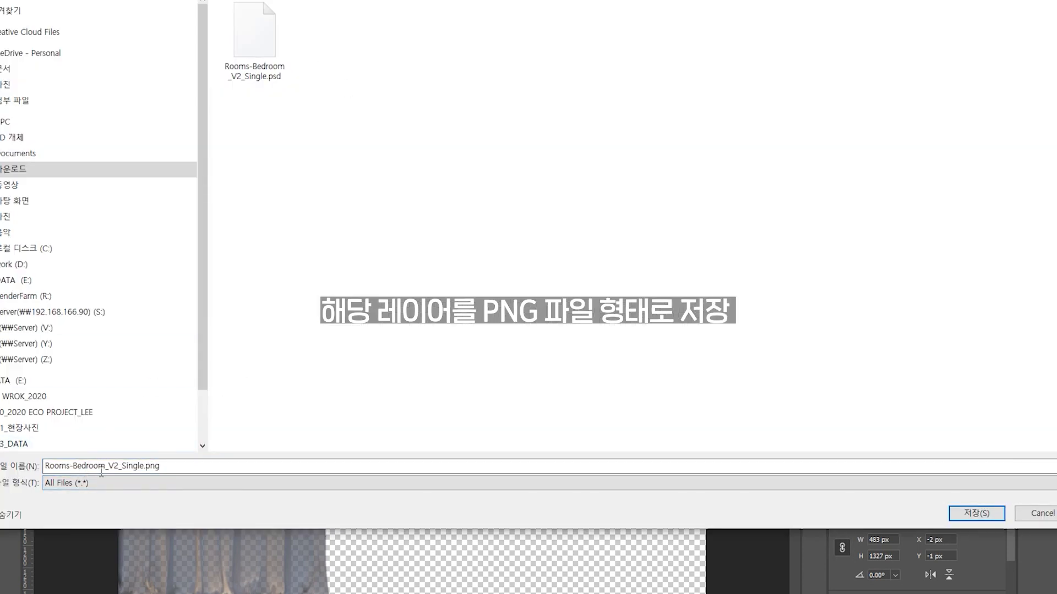
double_click(128, 467)
Open the exported curtain_s.png to check its transparency and close it without saving changes.
left_click_drag(400, 0, 379, 92)
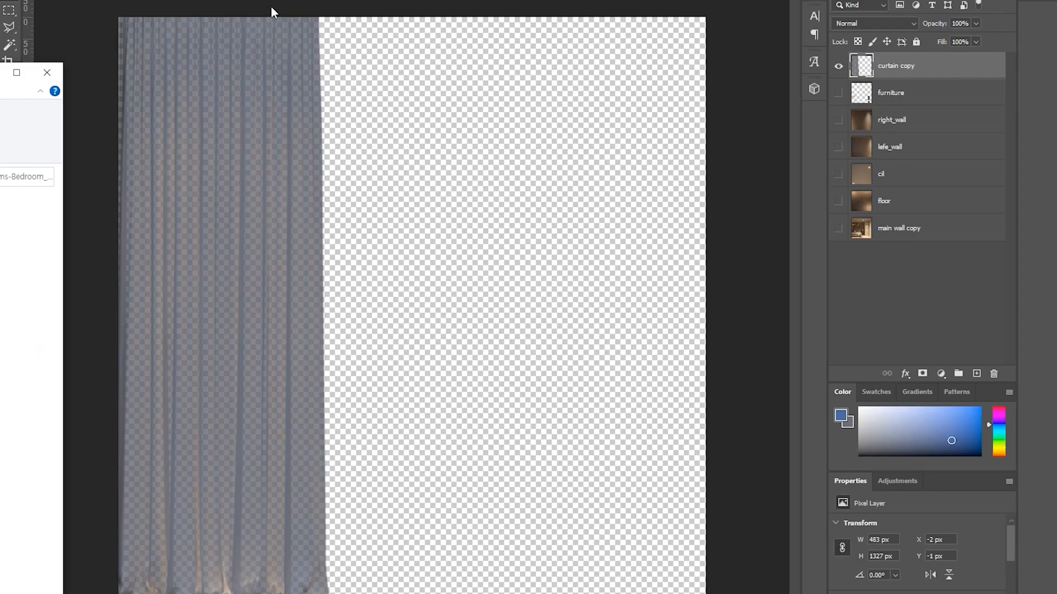
left_click(469, 158)
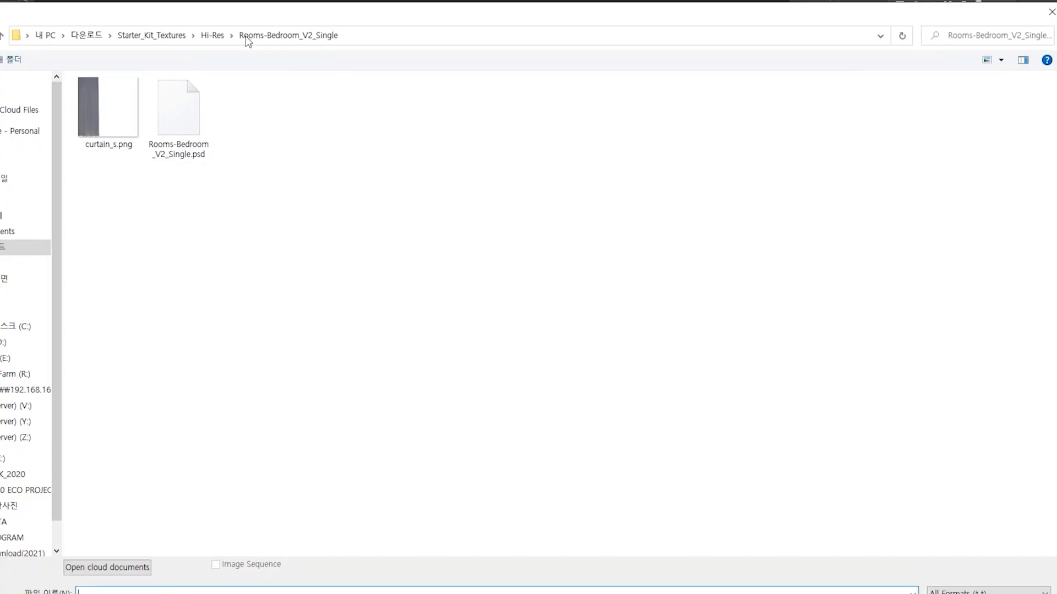
left_click(122, 110)
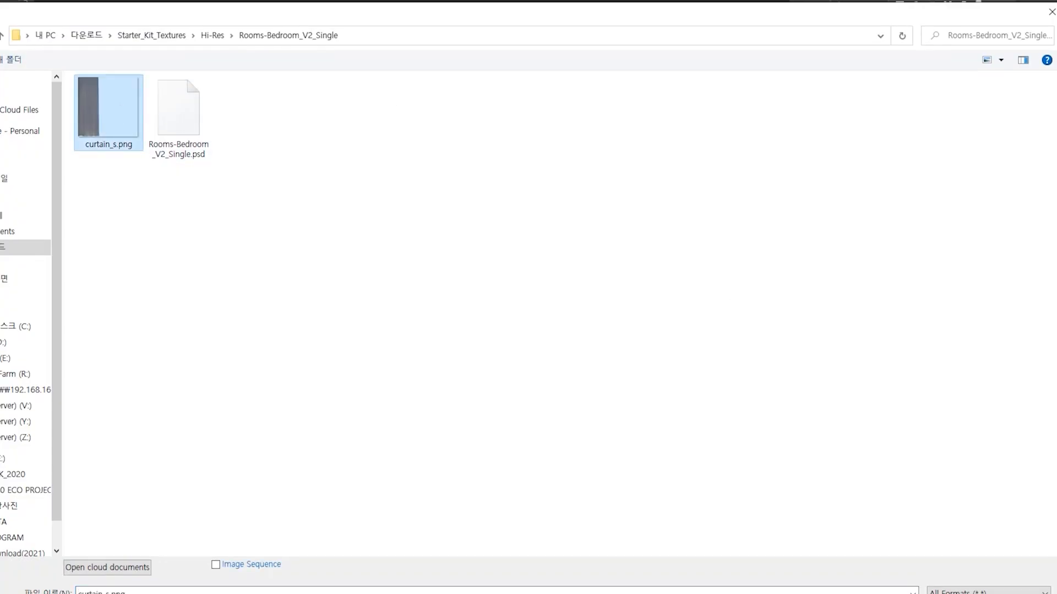
key("Return")
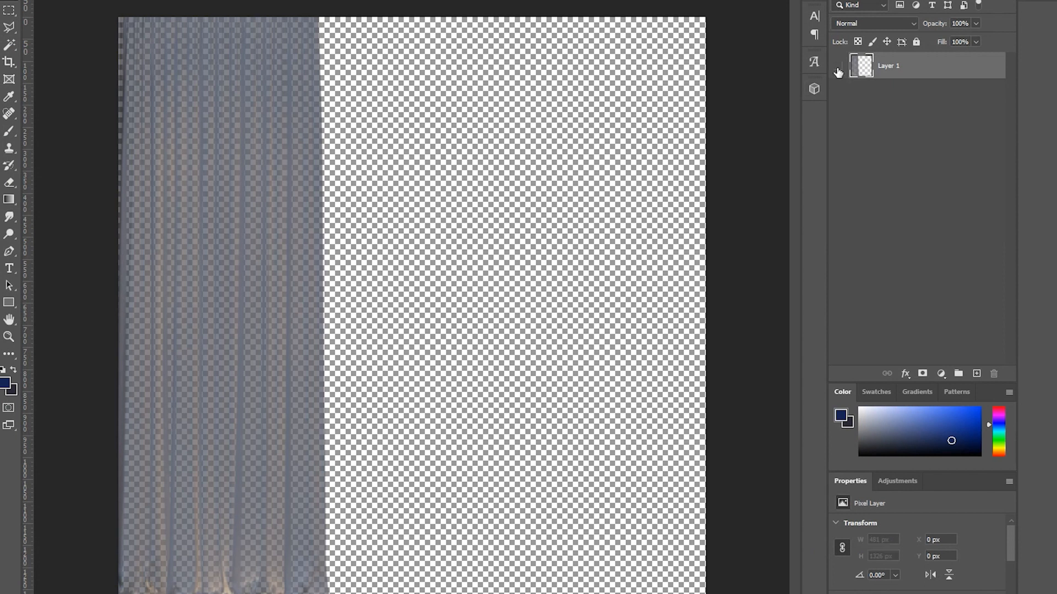
key("ctrl+w")
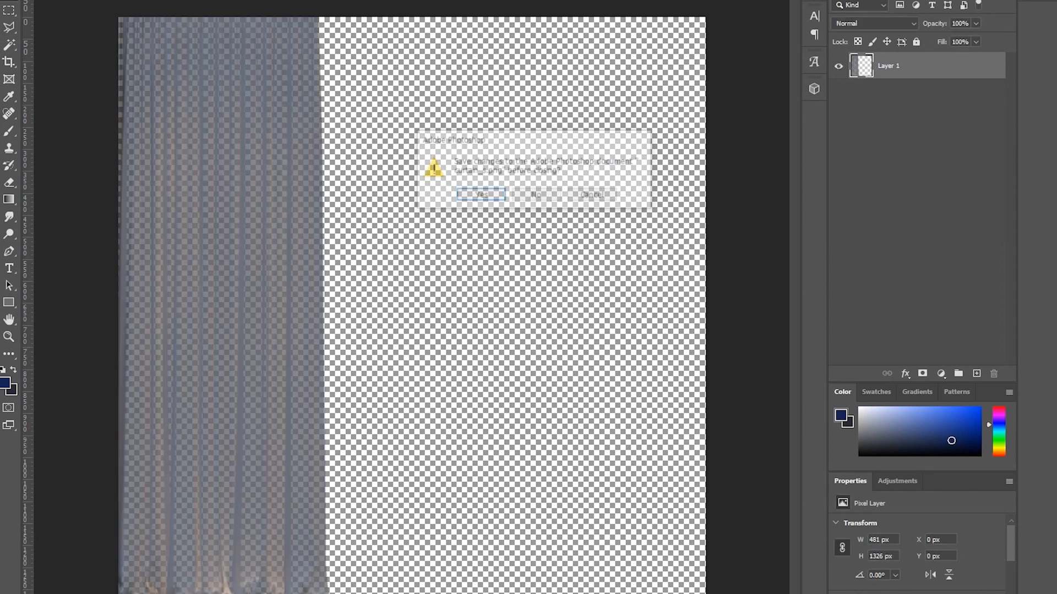
left_click(534, 196)
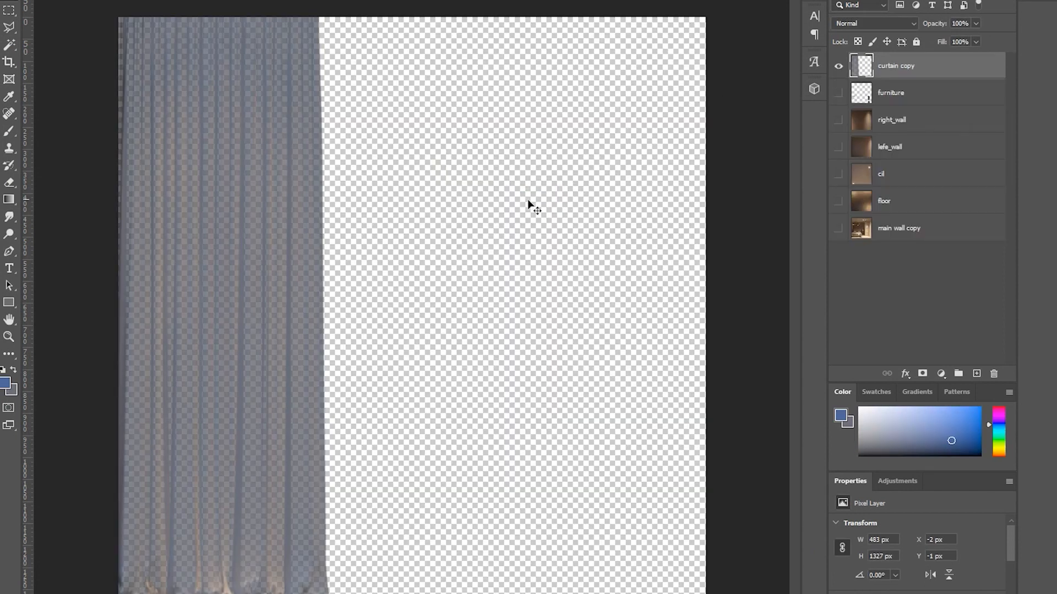
Show only the furniture layer and quick-export it as furniture_s1 in PNG format.
left_click(838, 66)
left_click(838, 93)
left_click(892, 98)
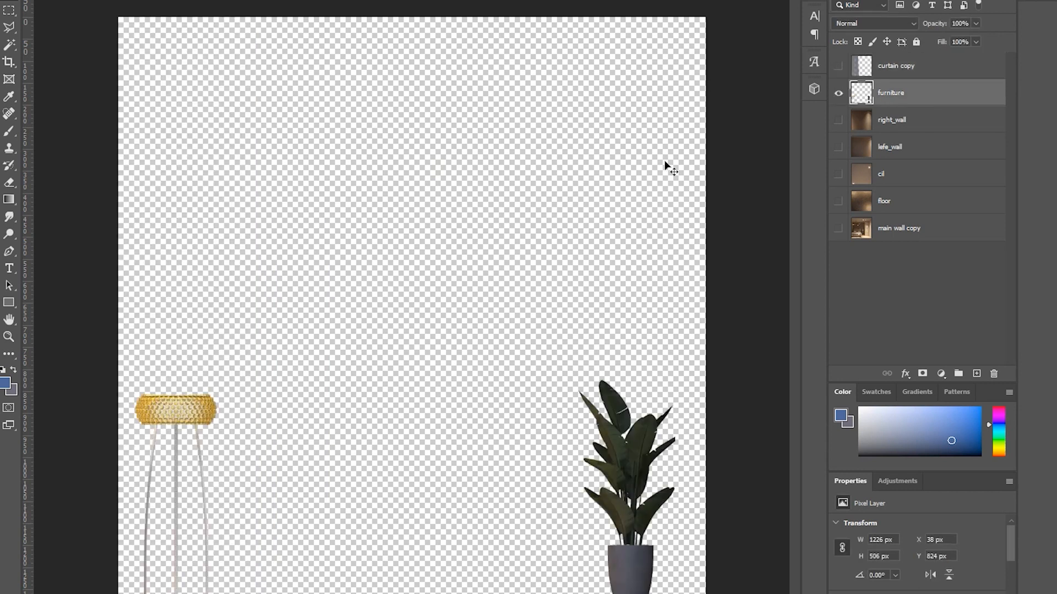
left_click(22, 2)
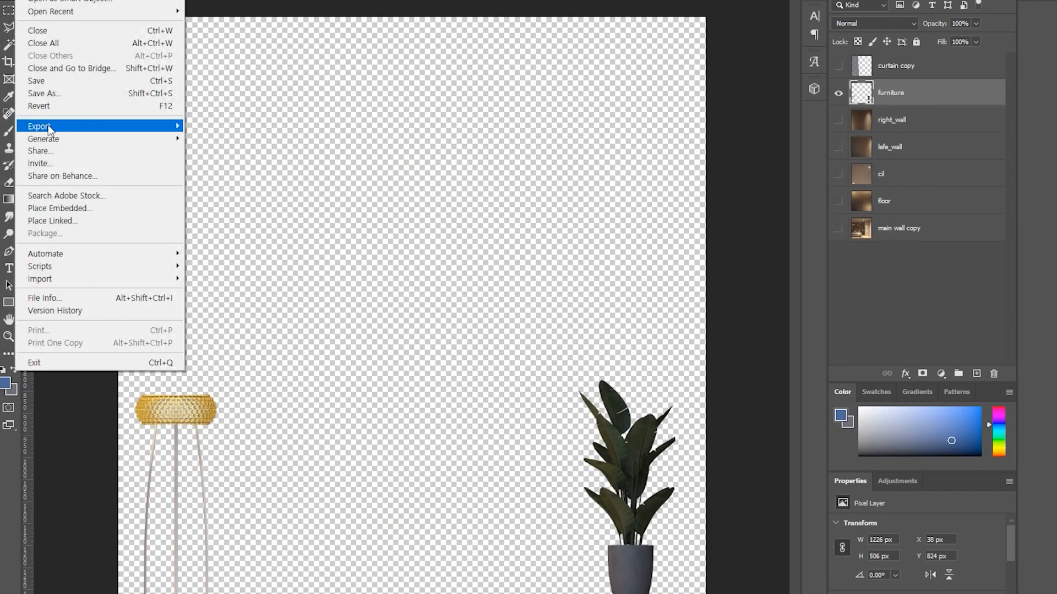
mouse_move(55, 131)
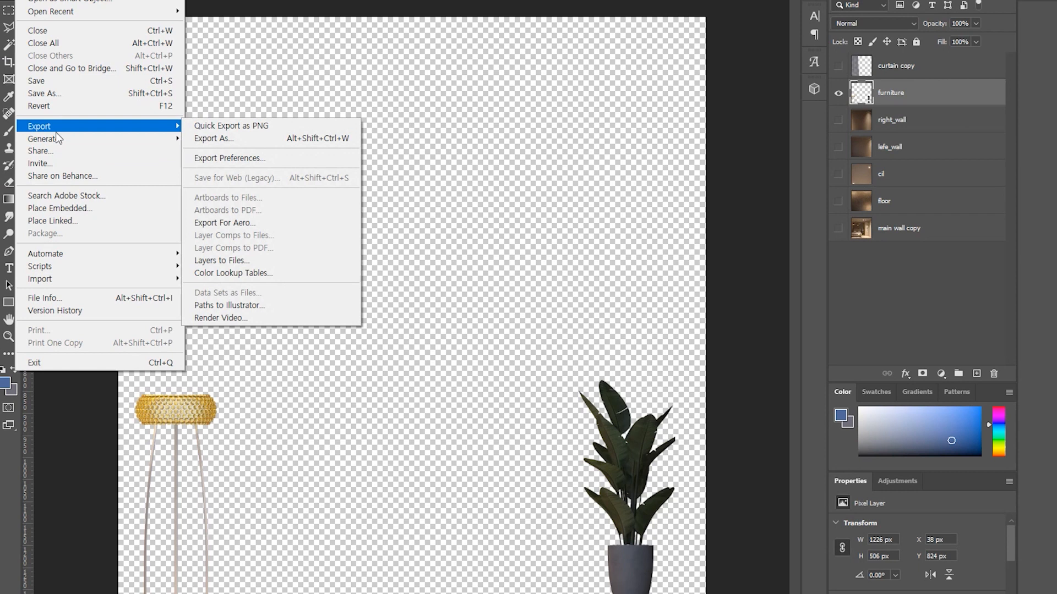
left_click(217, 128)
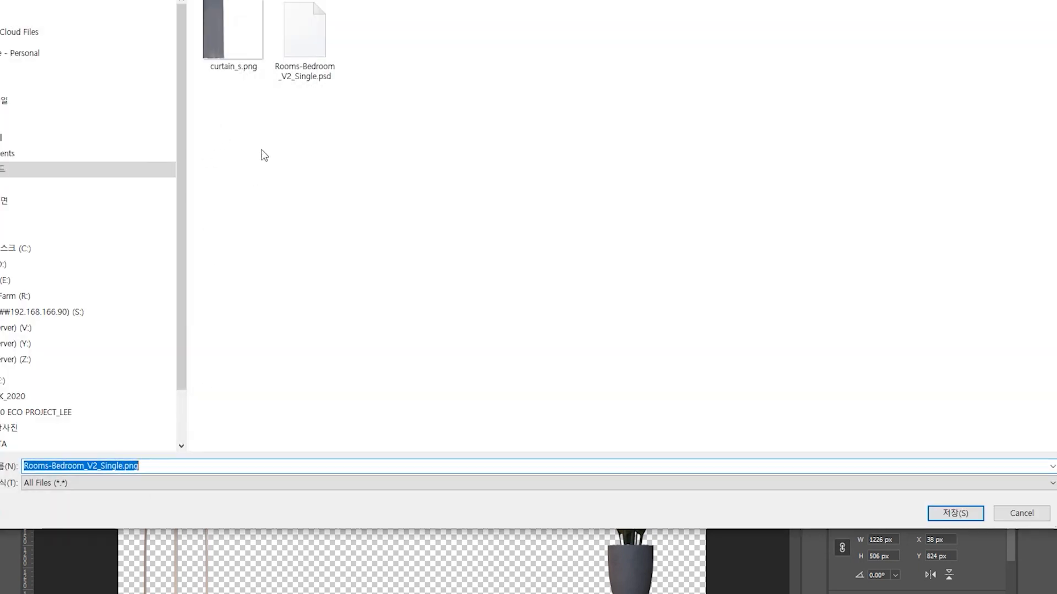
left_click(37, 467)
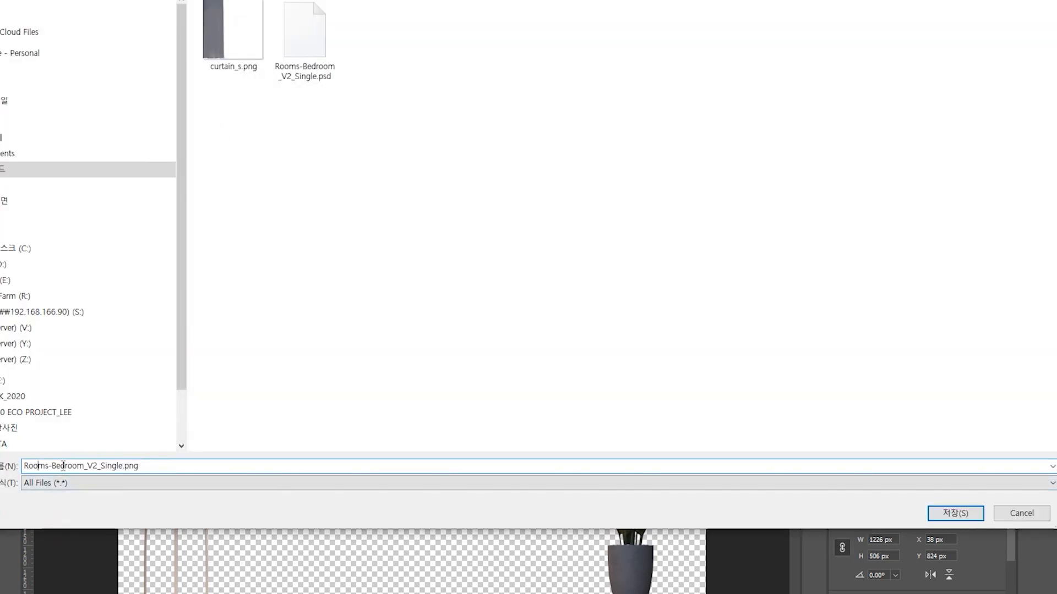
key("ctrl+a")
type("f")
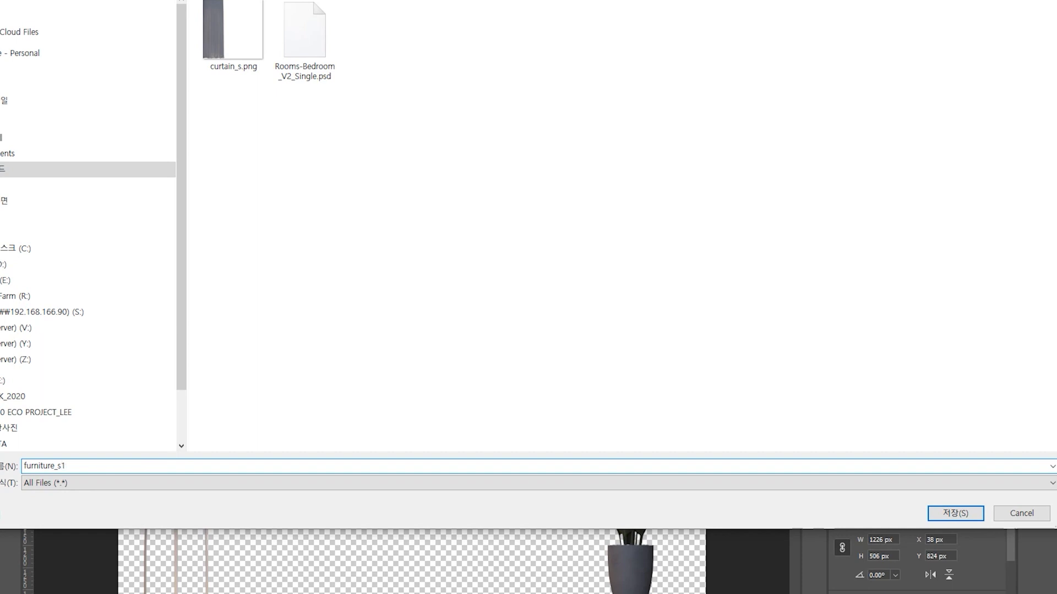
double_click(80, 468)
left_click(971, 518)
Show only the right_wall layer and quick-export it as right wall_s1.png.
left_click(838, 93)
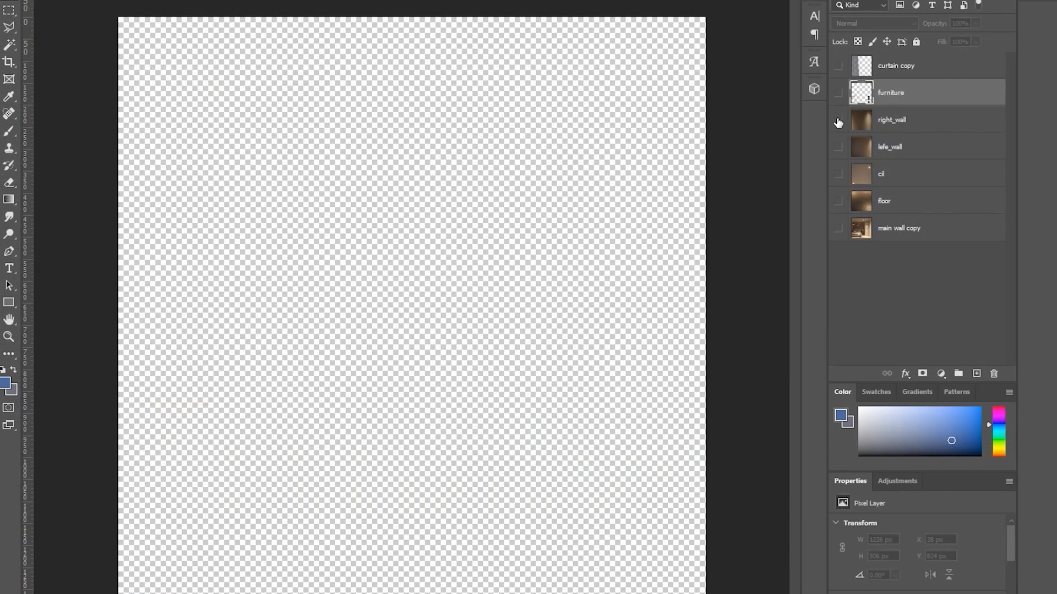
left_click(838, 120)
key("alt+f")
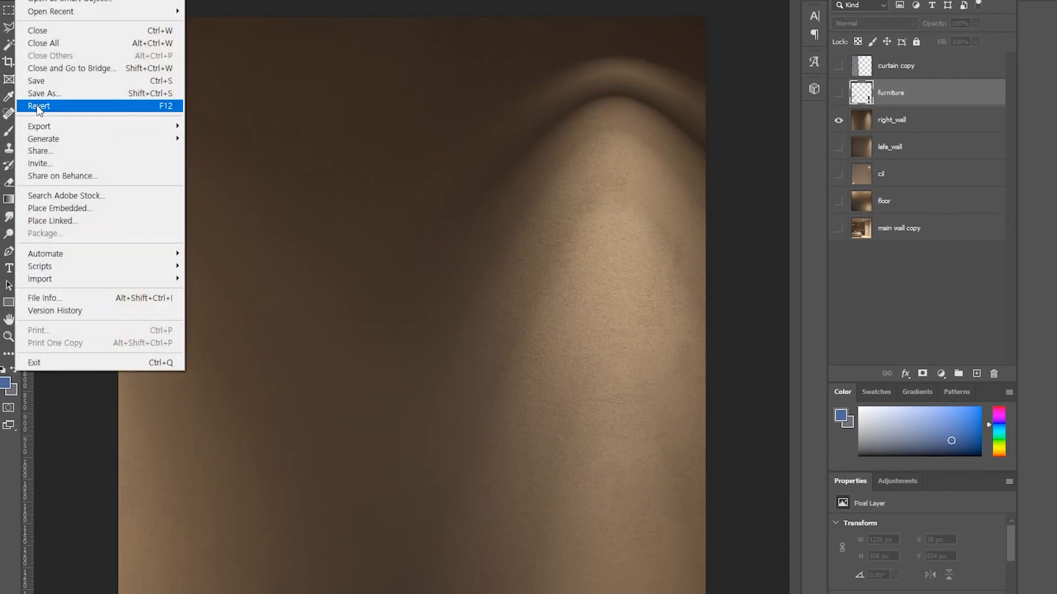
mouse_move(46, 128)
left_click(225, 126)
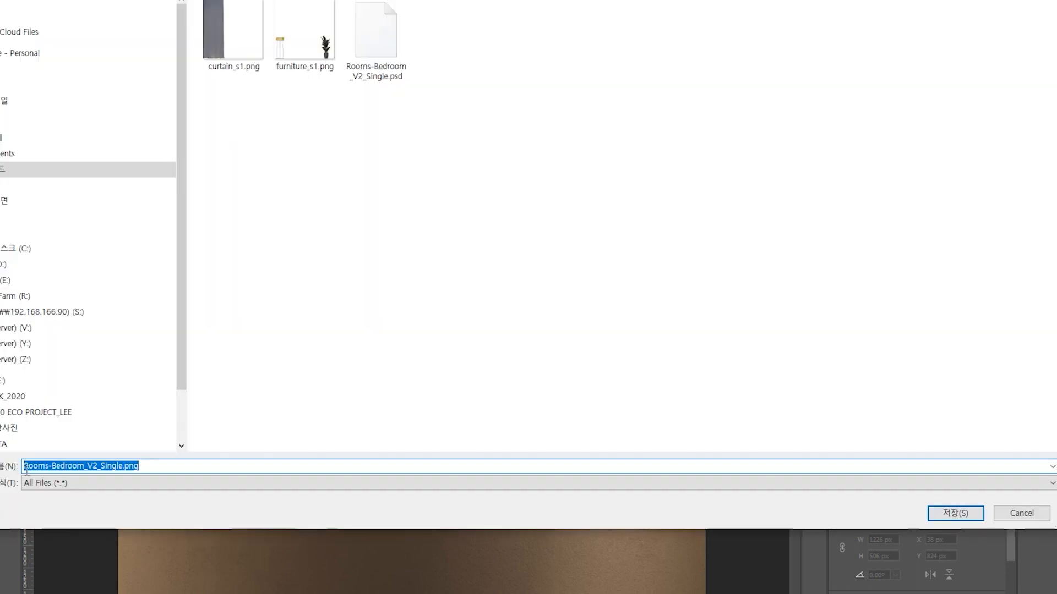
type("right_wall")
key("Return")
Show only the lefe_wall layer and quick-export it as left wall_s1.png.
left_click(838, 120)
left_click(839, 147)
left_click(1024, 588)
left_click(226, 126)
type("left_wall_r1")
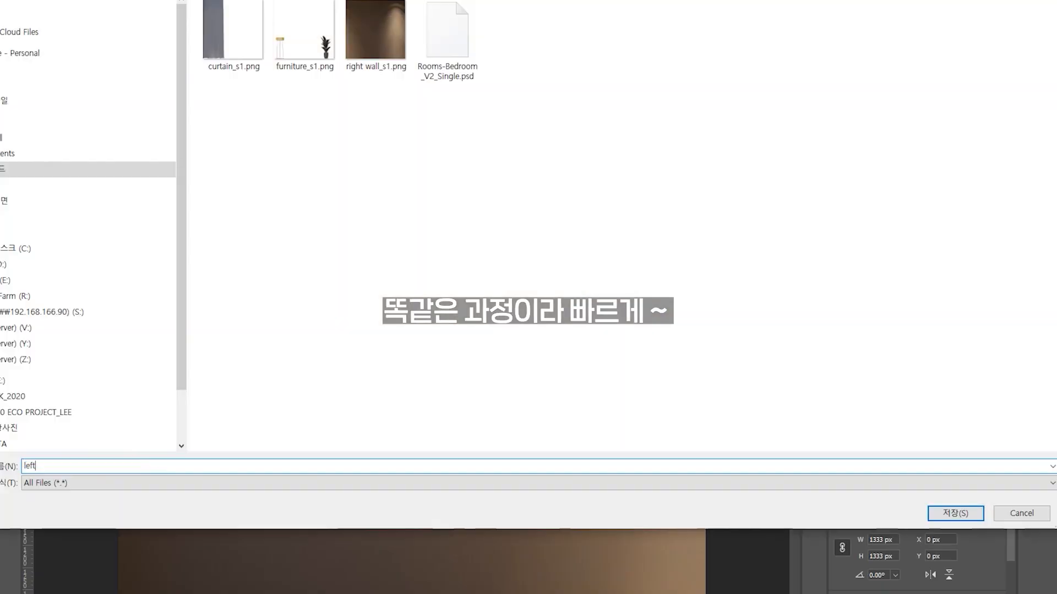
key("Return")
Display the cil layer and quick-export it as cil_s1.png in the bedroom folder.
left_click(839, 174)
left_click(892, 174)
left_click(226, 126)
type("cil_r1")
key("Return")
Replace the visible cil layer with the floor layer and quick-export it as floor_s1.png.
left_click(838, 175)
left_click(892, 201)
left_click(838, 201)
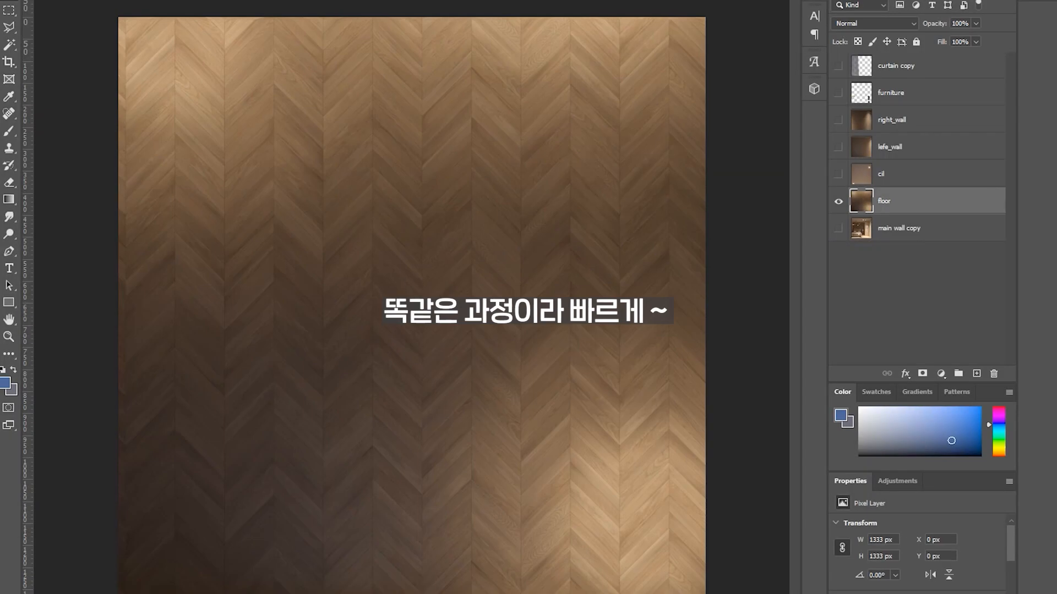
left_click(226, 126)
type("floor_r1")
Show only the main wall copy layer and quick-export it as mainroom_s1.png.
left_click(838, 228)
left_click(838, 201)
left_click(892, 228)
left_click(226, 126)
type("mainroom")
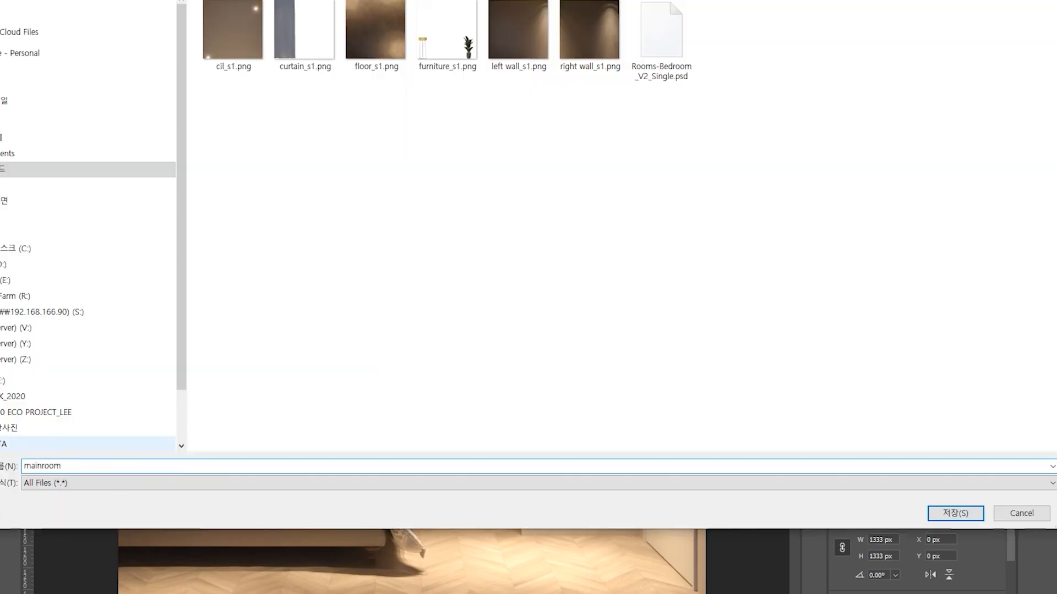
key("Return")
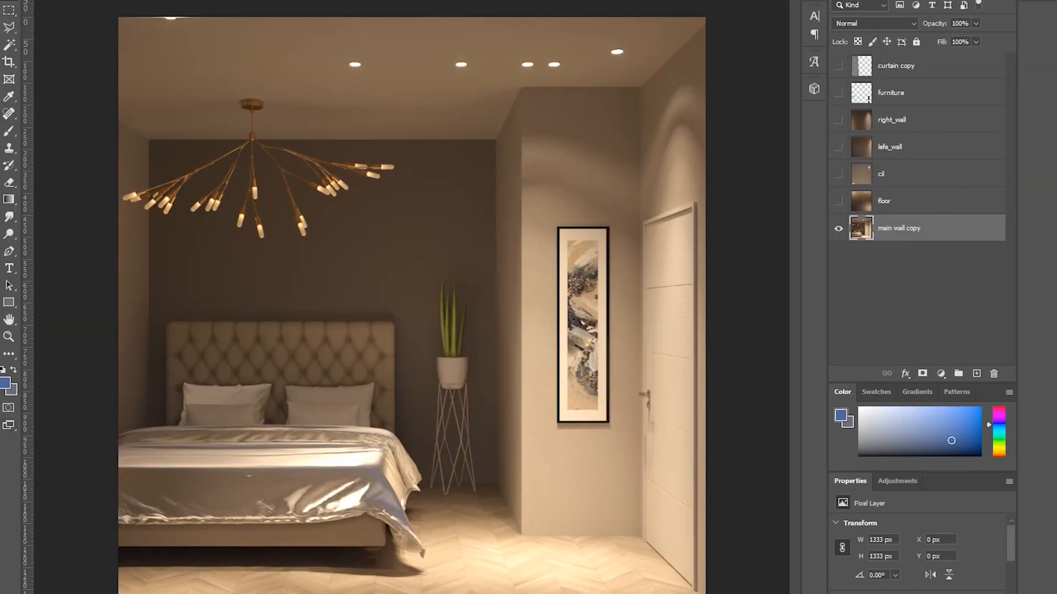
Review the exported bedroom PNG files and their names in the Rooms-Bedroom_V2_Single folder.
left_click(21, 0)
left_click(33, 0)
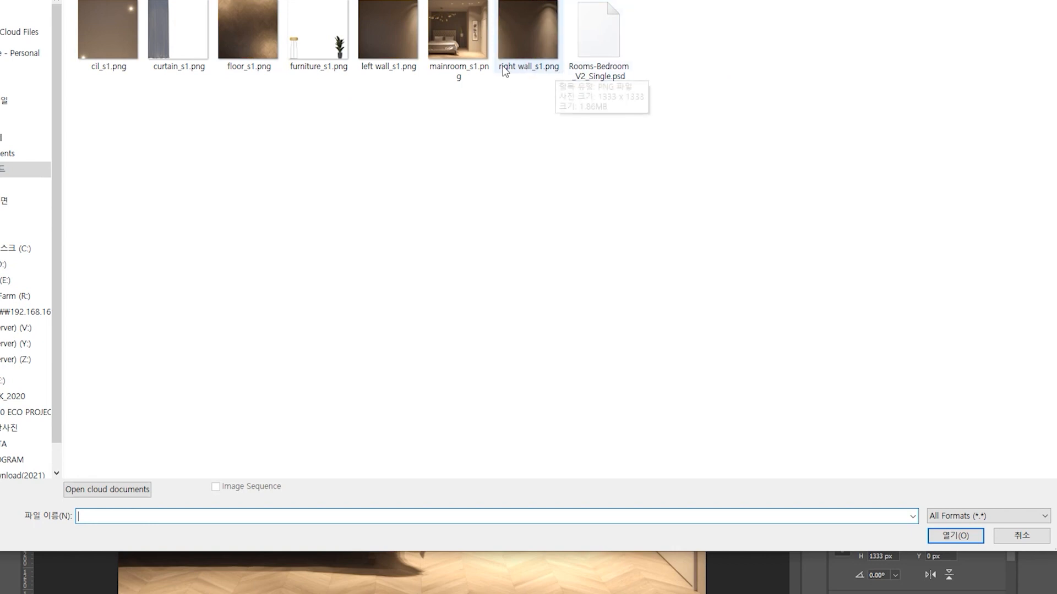
left_click(91, 35)
left_click(199, 38)
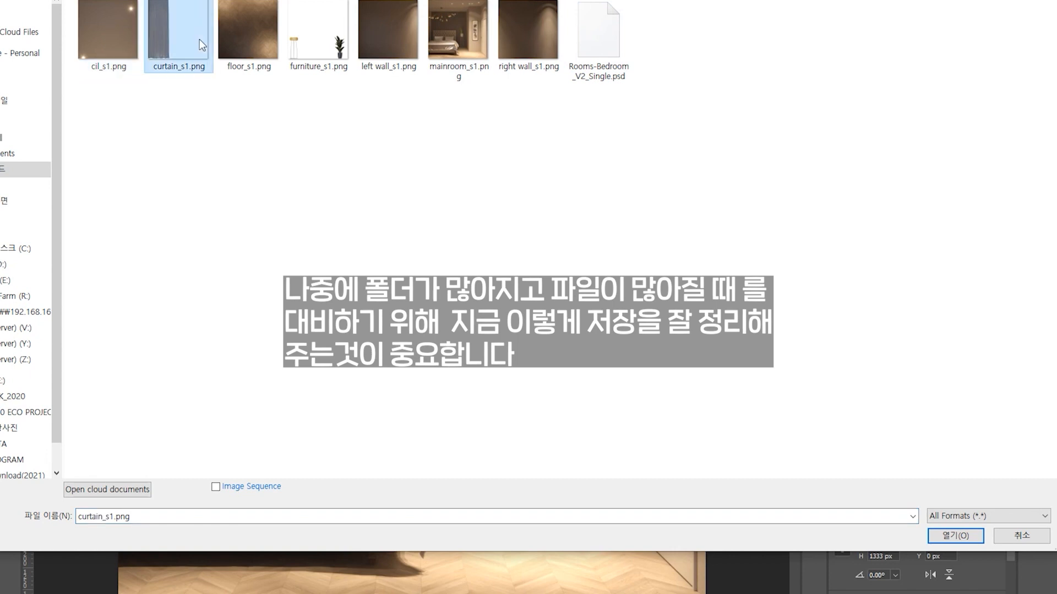
left_click(275, 47)
left_click(324, 34)
left_click(405, 33)
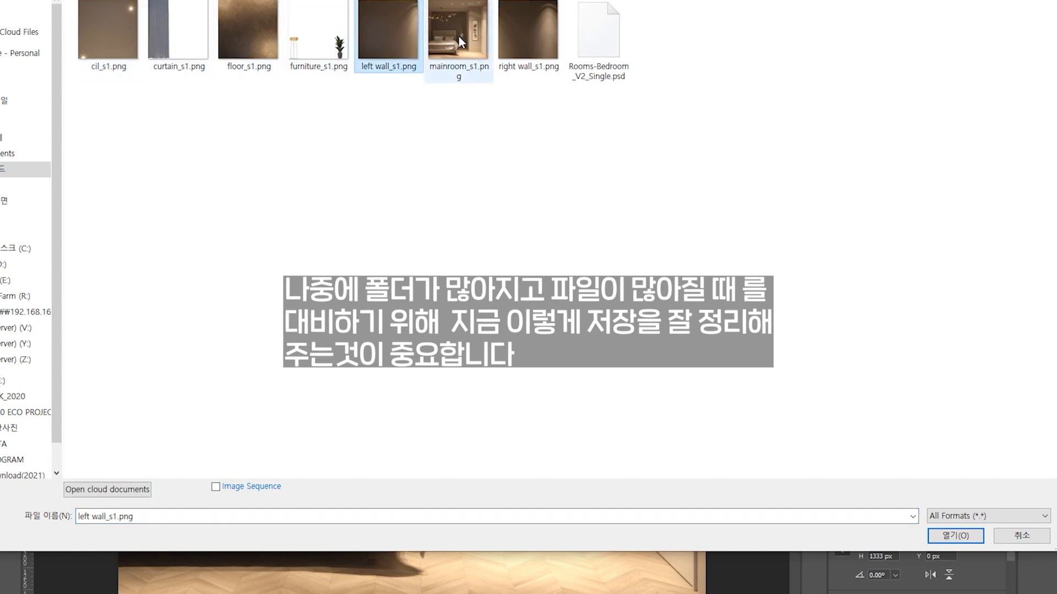
left_click(458, 37)
left_click(544, 39)
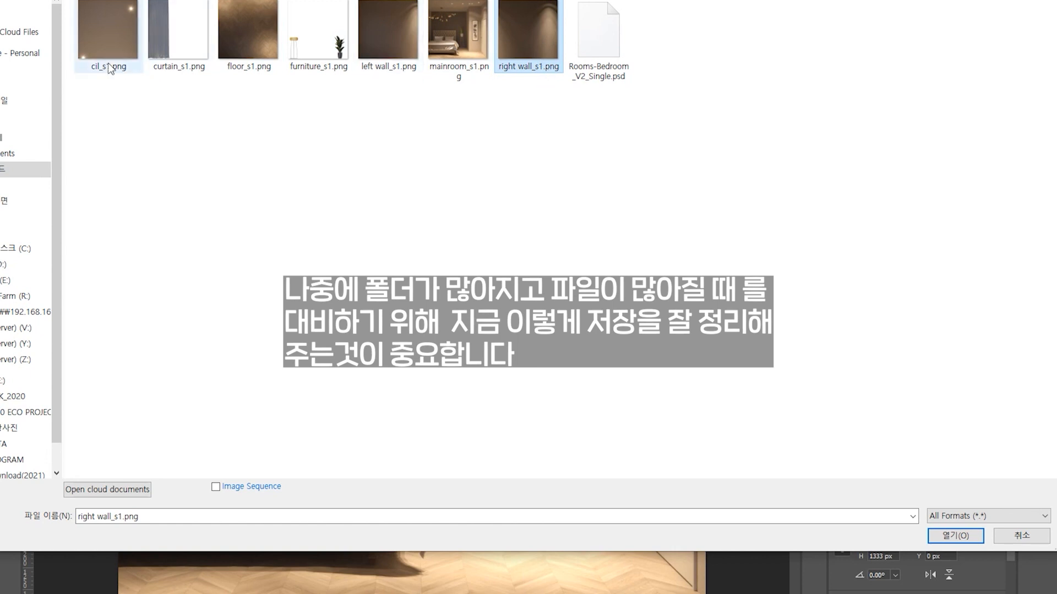
Leave the file-opening dialog and close Rooms-Bedroom_V2_Single.psd without saving changes.
left_click(105, 33)
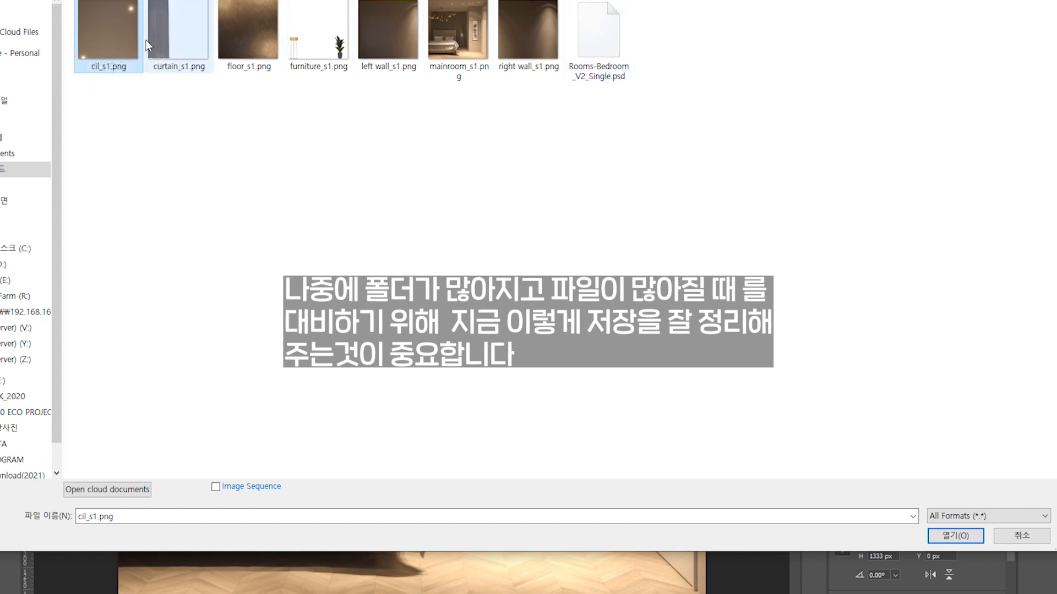
left_click(1035, 537)
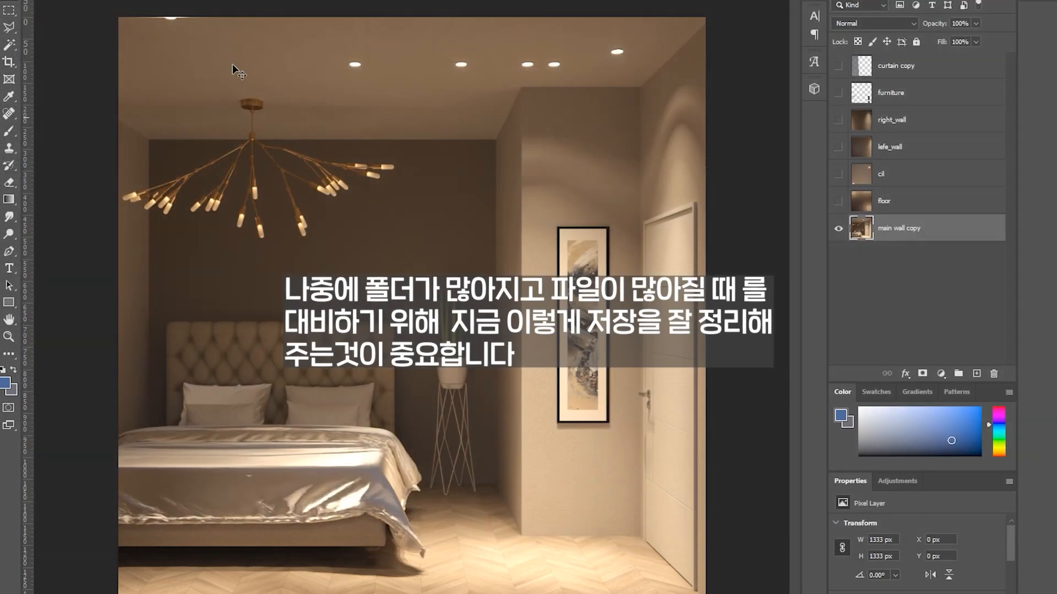
key("ctrl+w")
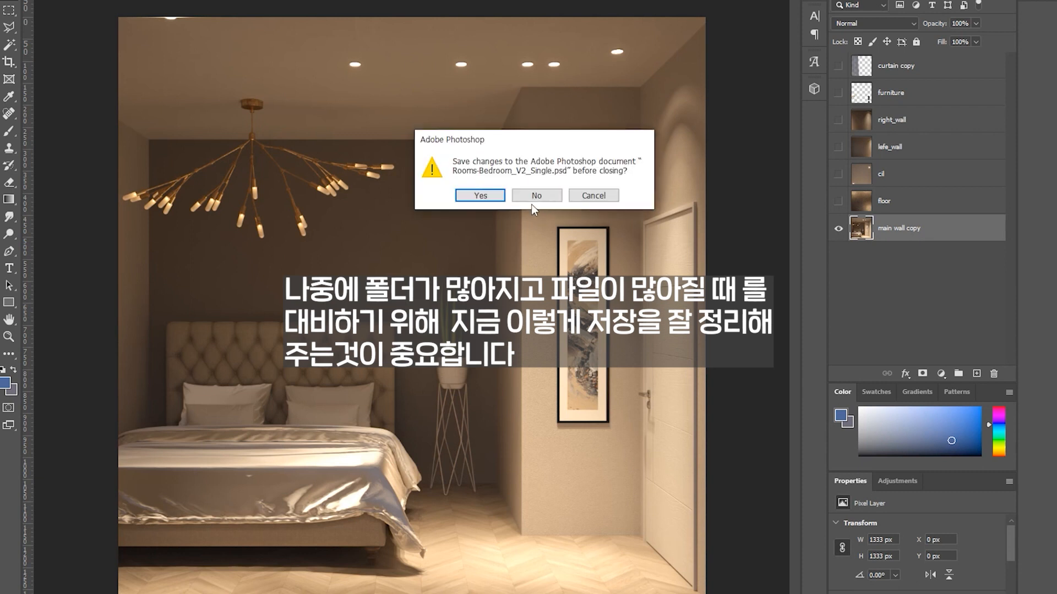
left_click(548, 197)
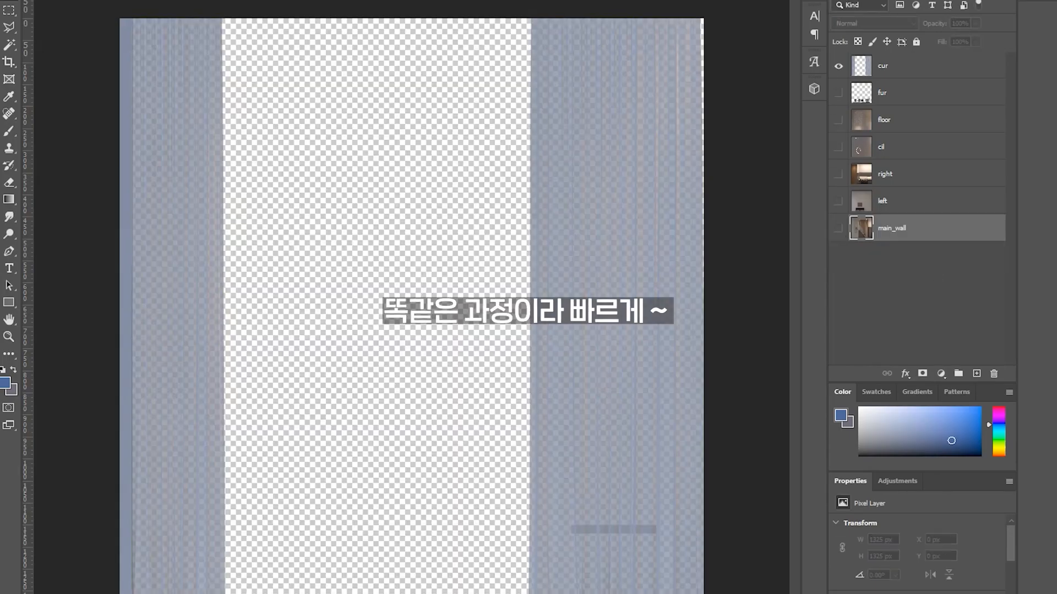
Quick-export the living room's cur and cil layers as PNG and close Rooms-Livingroom_V9_Double.psd without saving.
left_click(924, 65)
key("ctrl+shift+s")
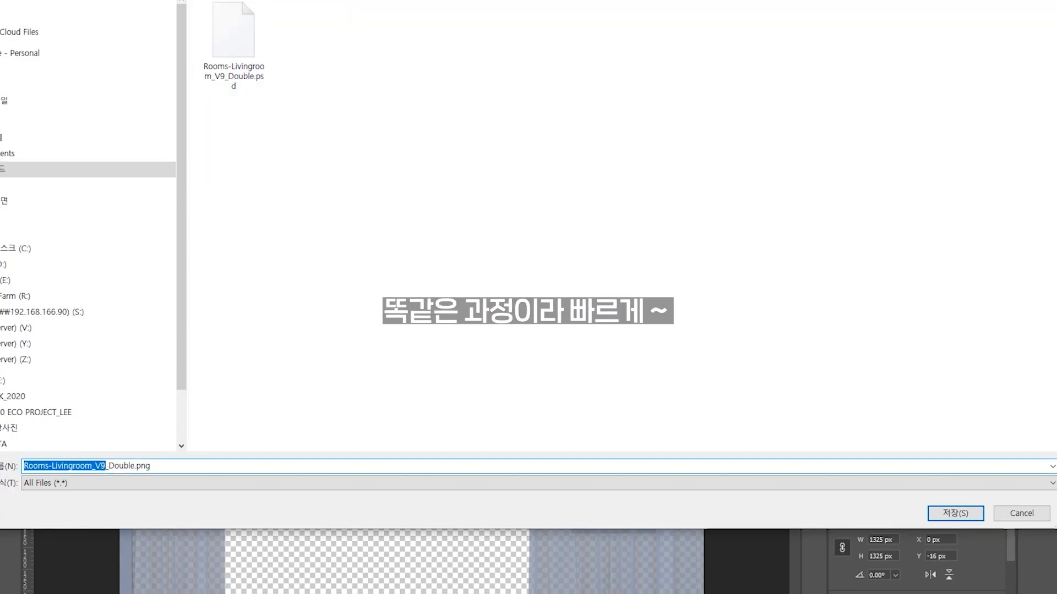
type("cur")
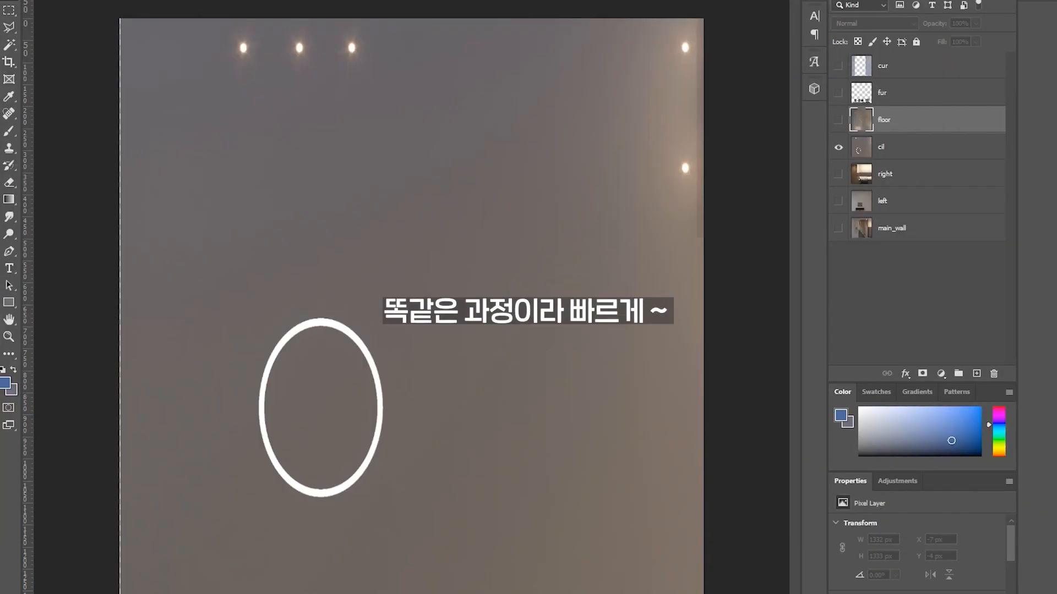
key("ctrl+shift+s")
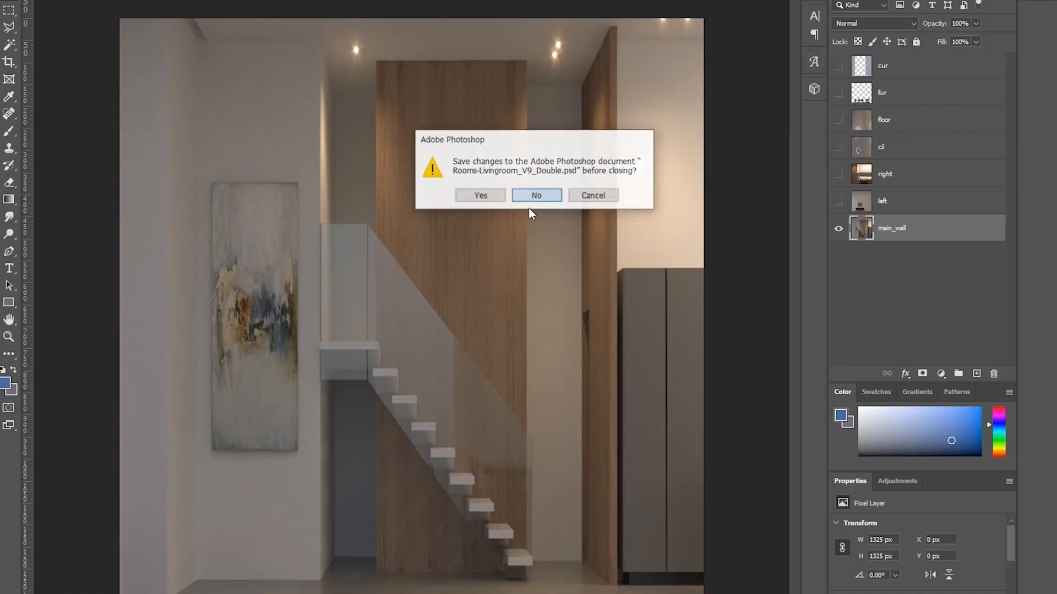
left_click(530, 197)
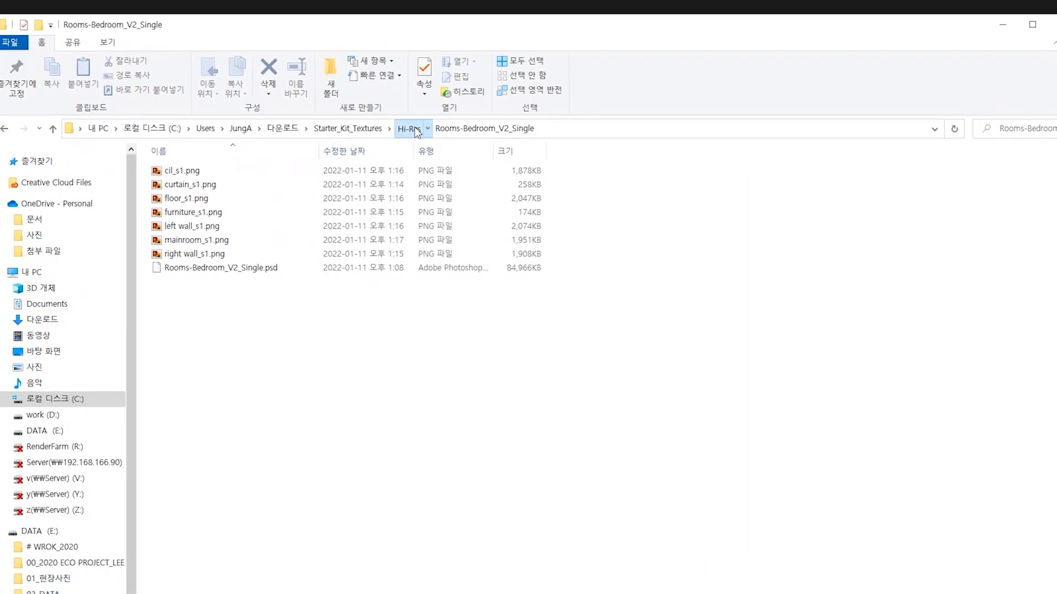
Look over the room folders and EXR textures in Hi-Res and the office designs in ShadersBOX_Offices_V01_Catalog.pdf.
left_click(411, 129)
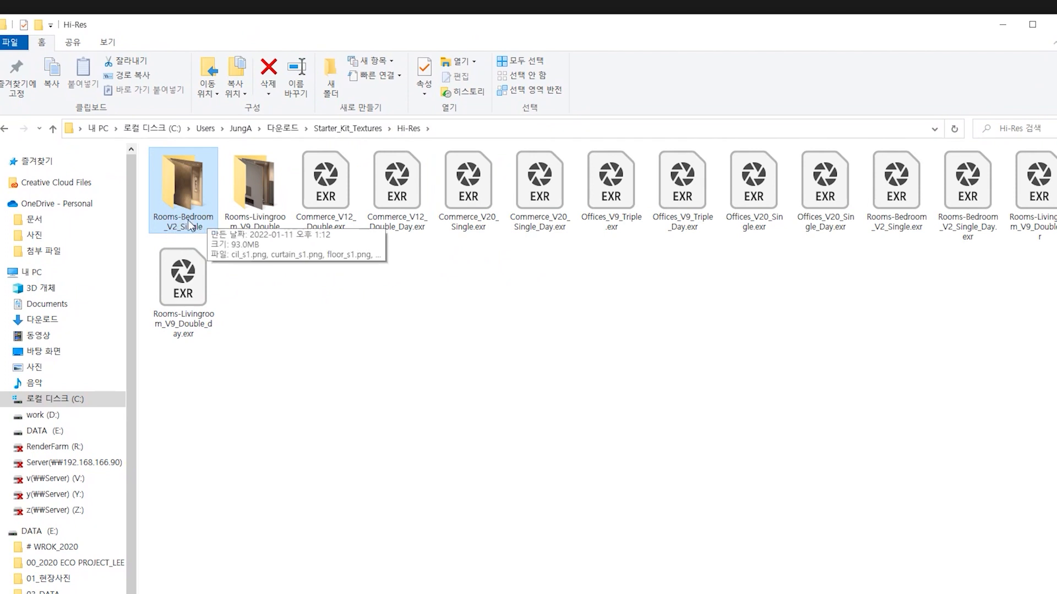
left_click(238, 224)
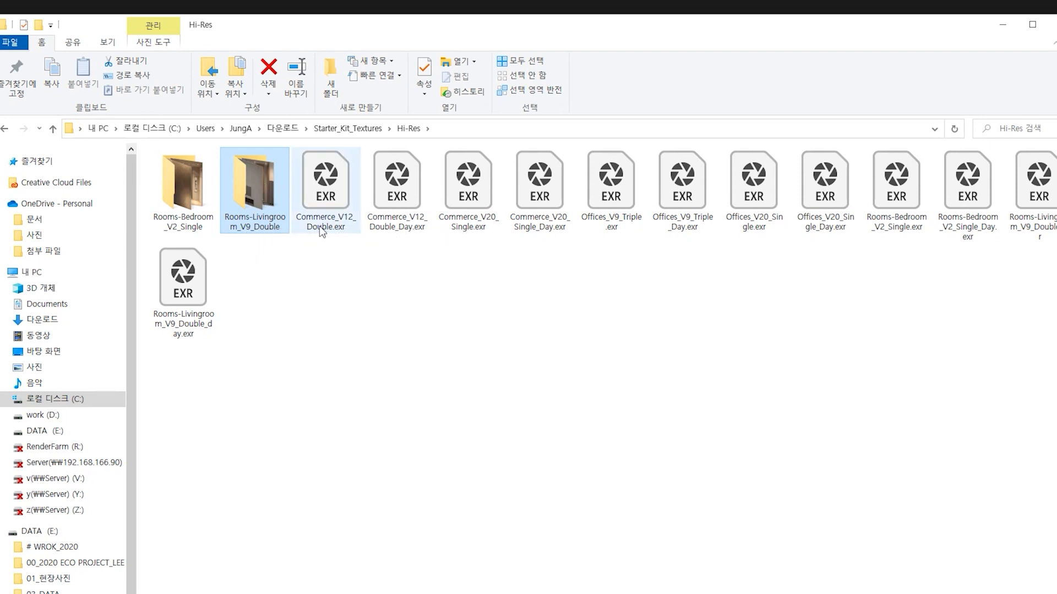
left_click(333, 194)
left_click(397, 226)
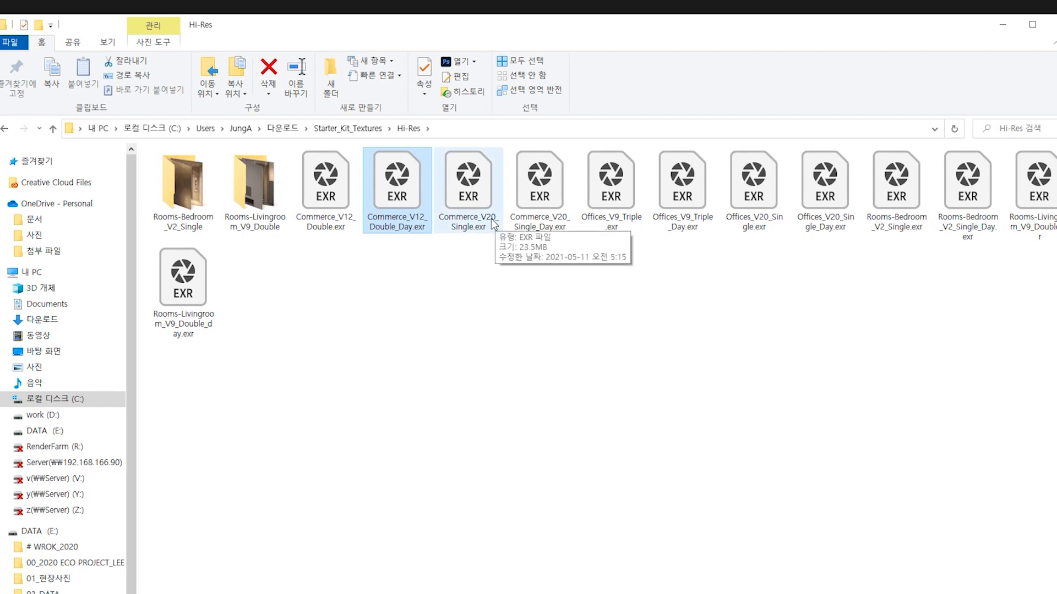
left_click_drag(353, 593, 588, 5)
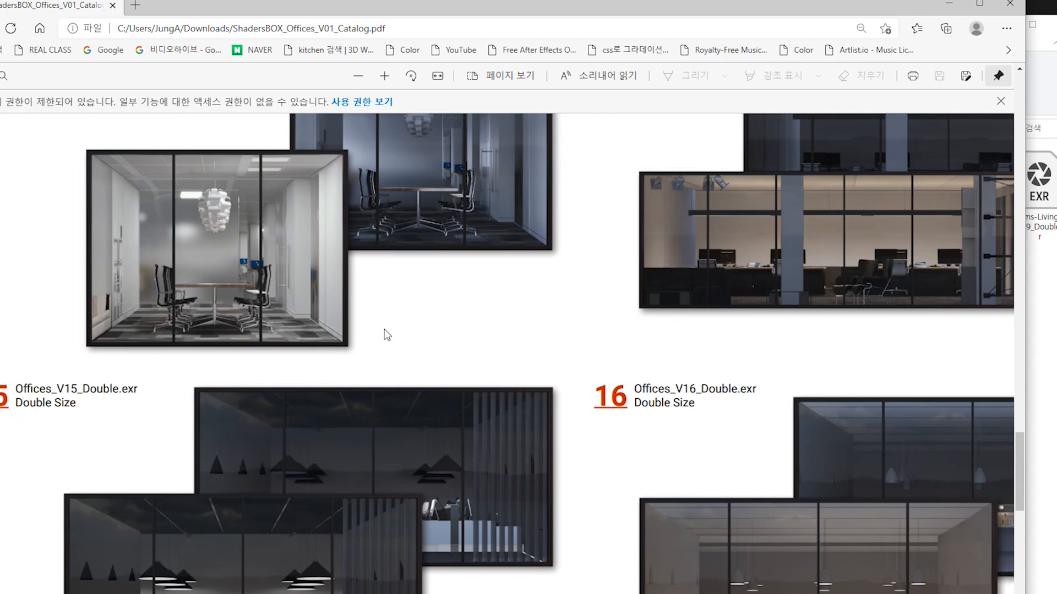
Switch to SketchUp and draw a 5000 × 5000 mm rectangle on the ground from the origin.
key("alt+Tab")
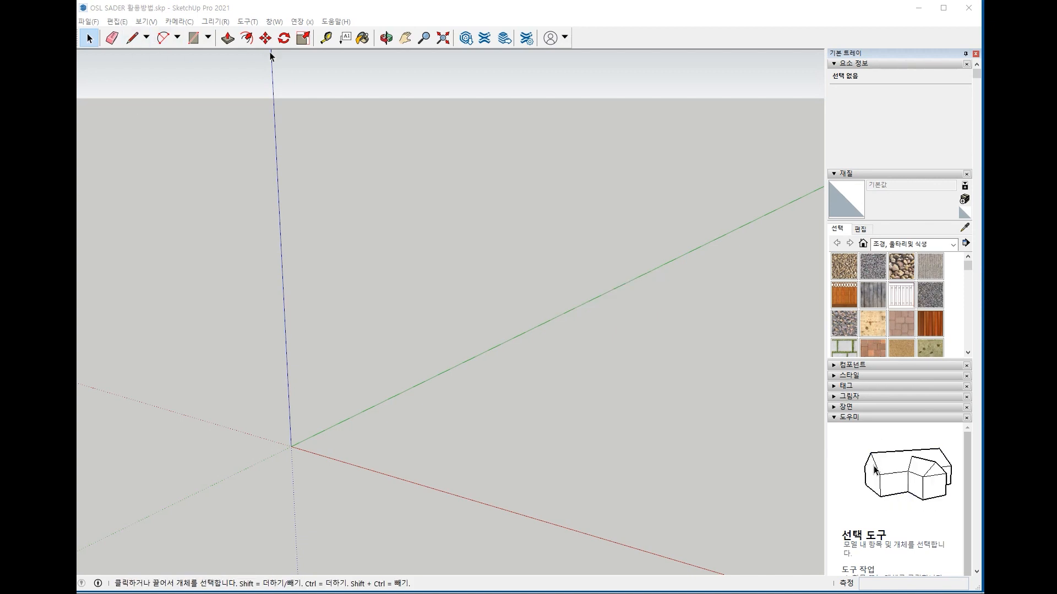
left_click(193, 38)
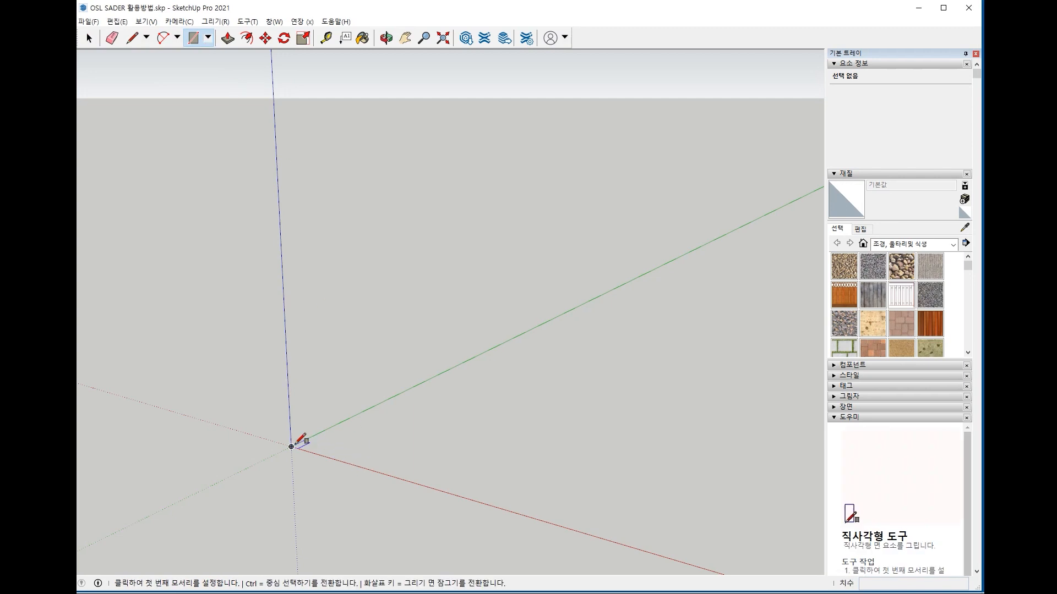
left_click(291, 447)
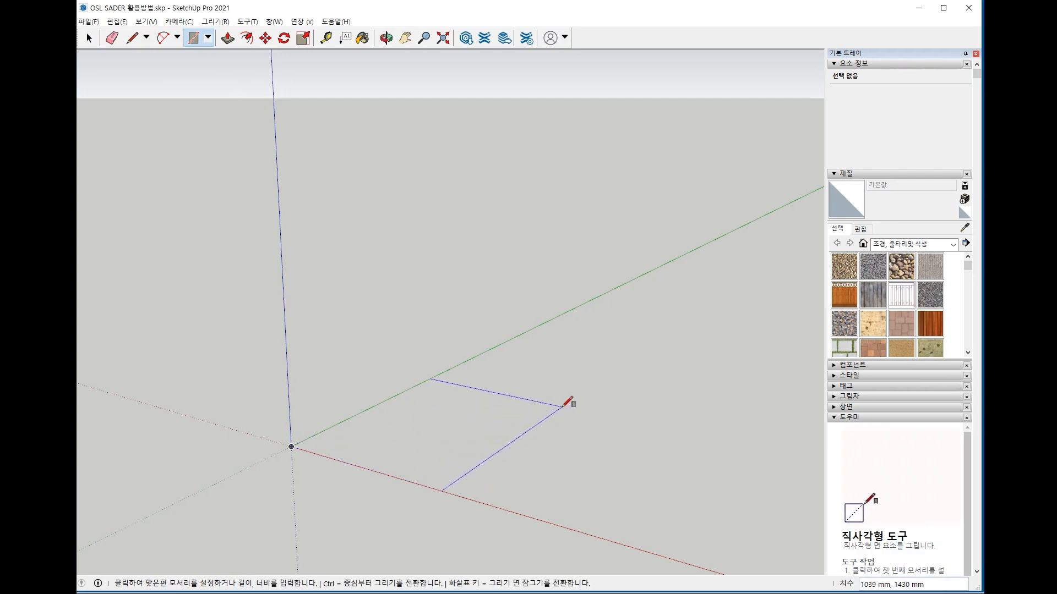
type("5000")
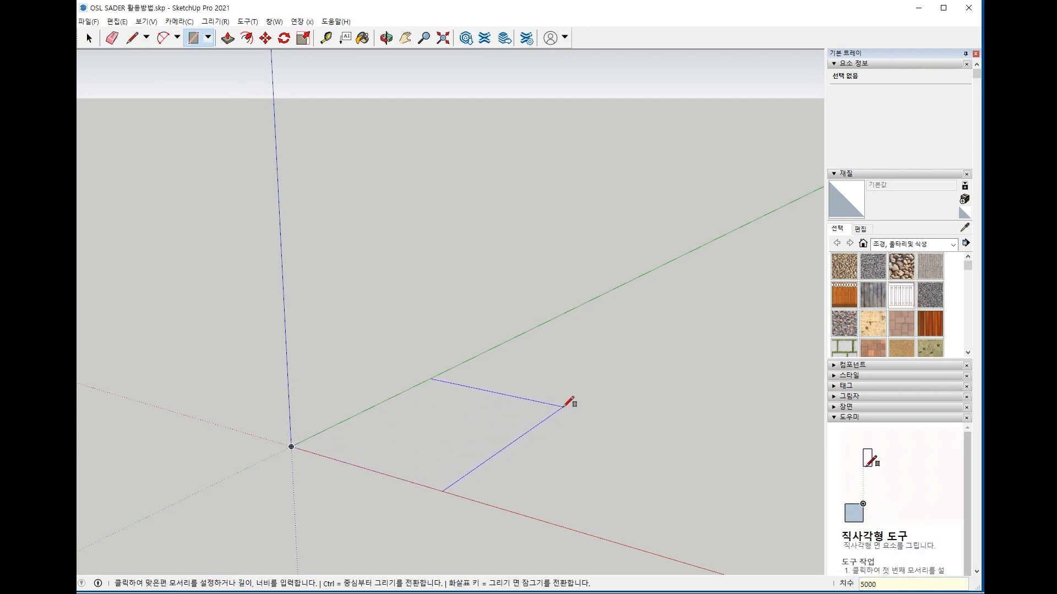
type(",5000")
key("Return")
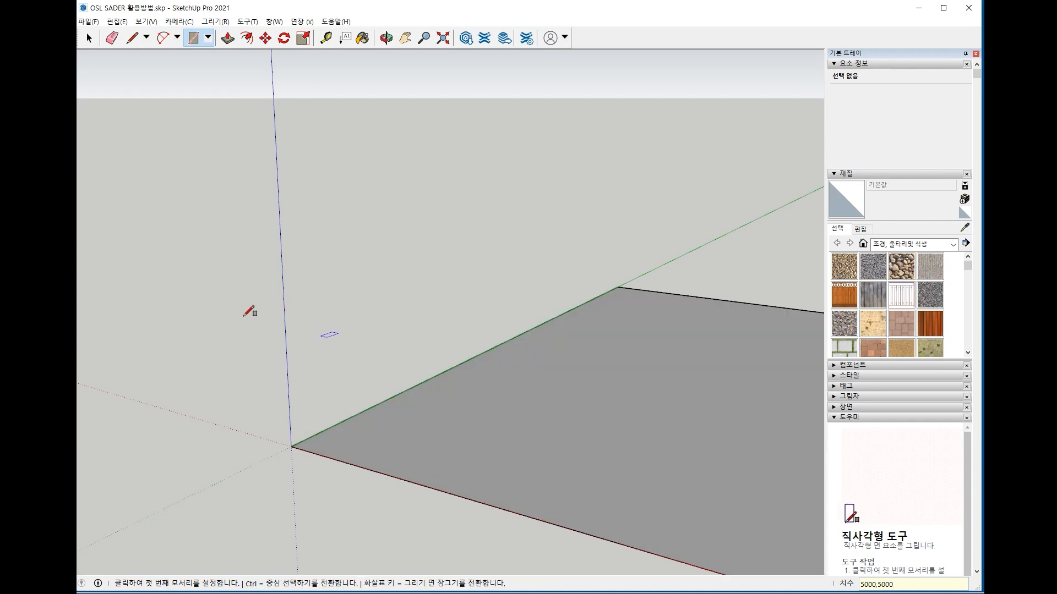
Push/Pull the square face up 5000 mm to form a cube.
scroll(232, 405, "down", 3)
scroll(514, 380, "down", 1)
key("p")
left_click(514, 394)
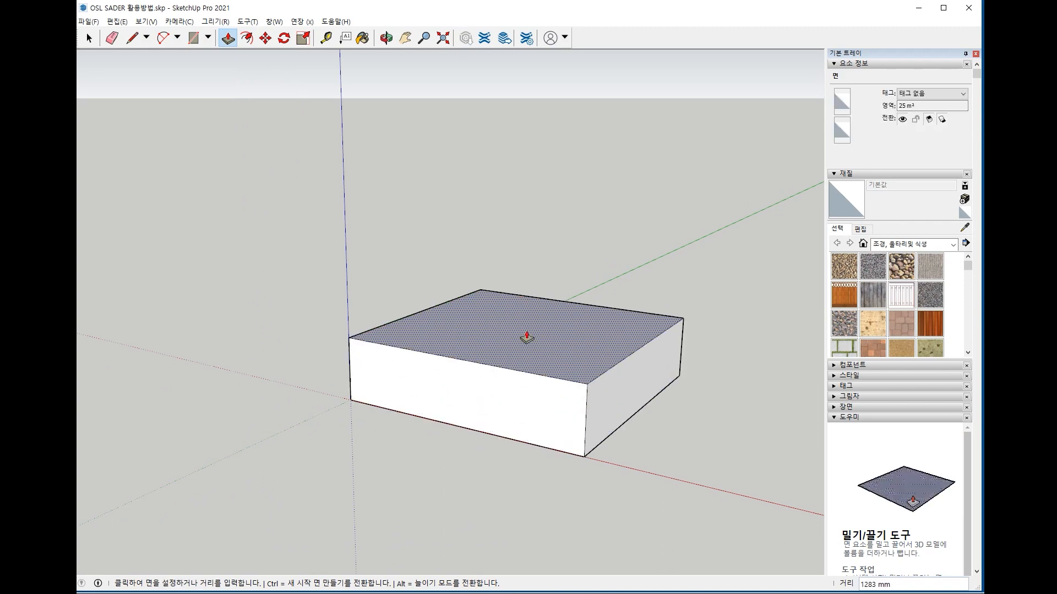
type("50")
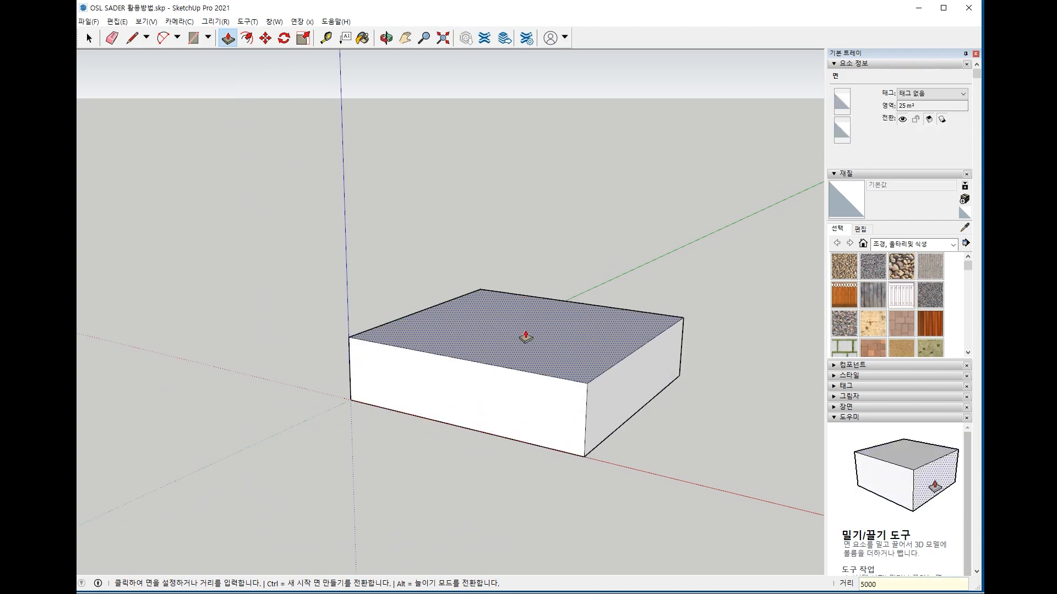
type("00")
key("Return")
key("space")
Group the cube's front face together with its four boundary edges.
middle_click_drag(355, 477, 537, 334)
left_click(400, 347)
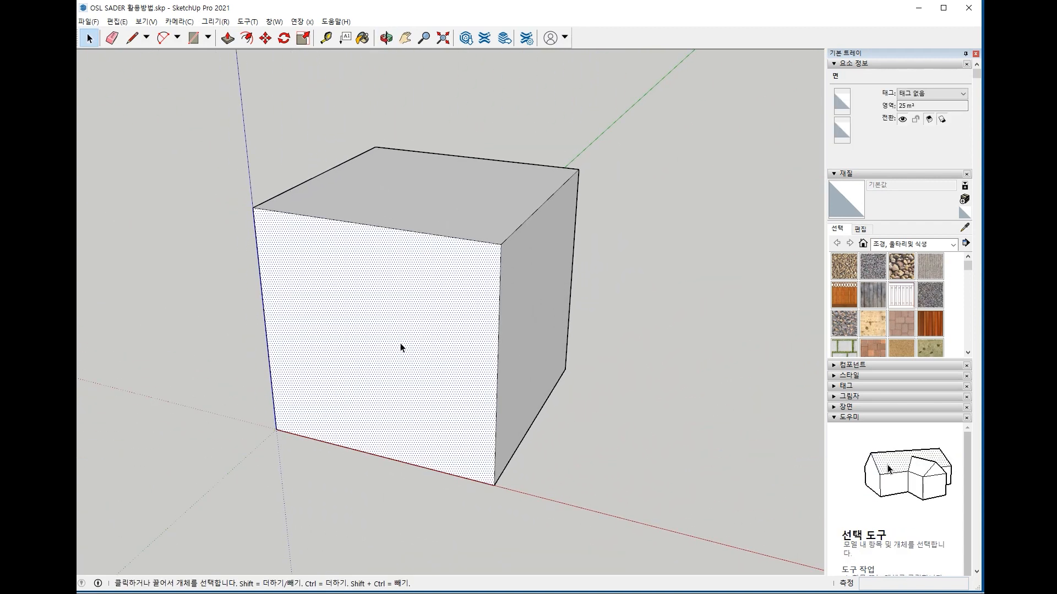
double_click(400, 347)
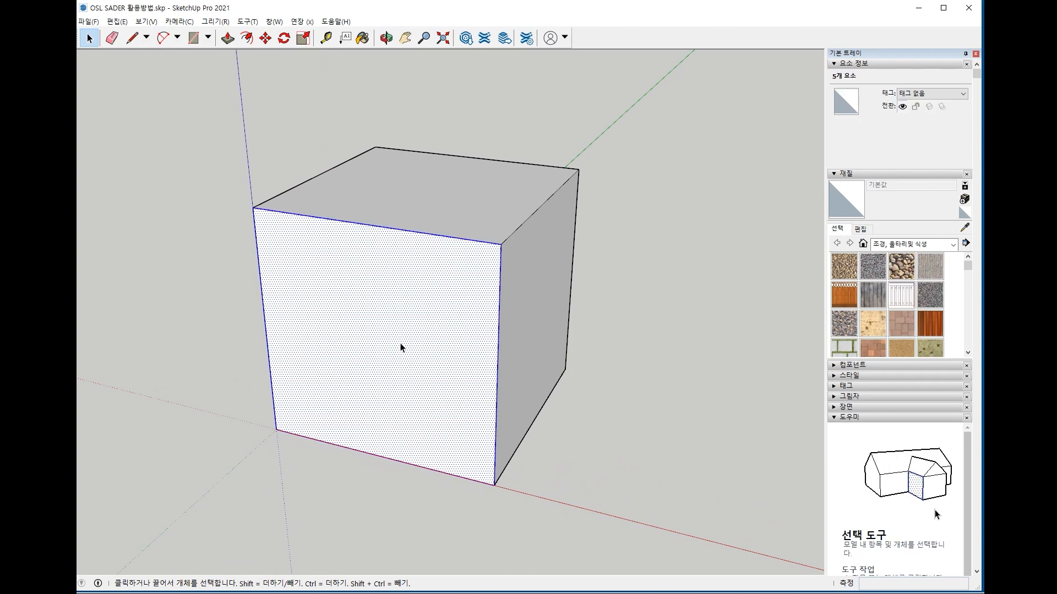
right_click(400, 347)
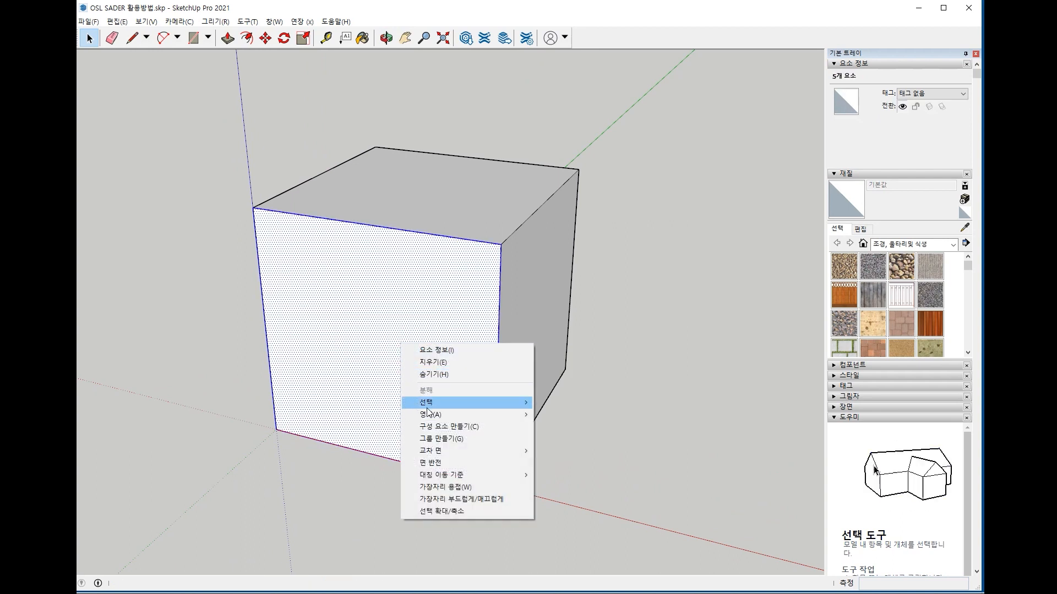
mouse_move(428, 407)
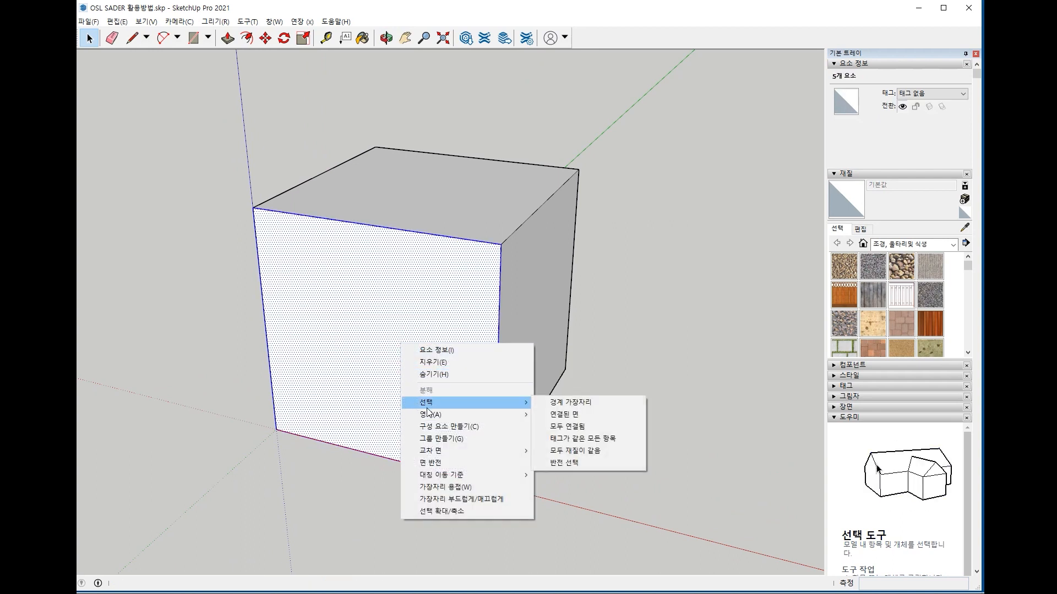
left_click(440, 438)
Move the grouped front face about 2904 mm back along the green axis into the cube and deselect it.
key("m")
left_click(276, 430)
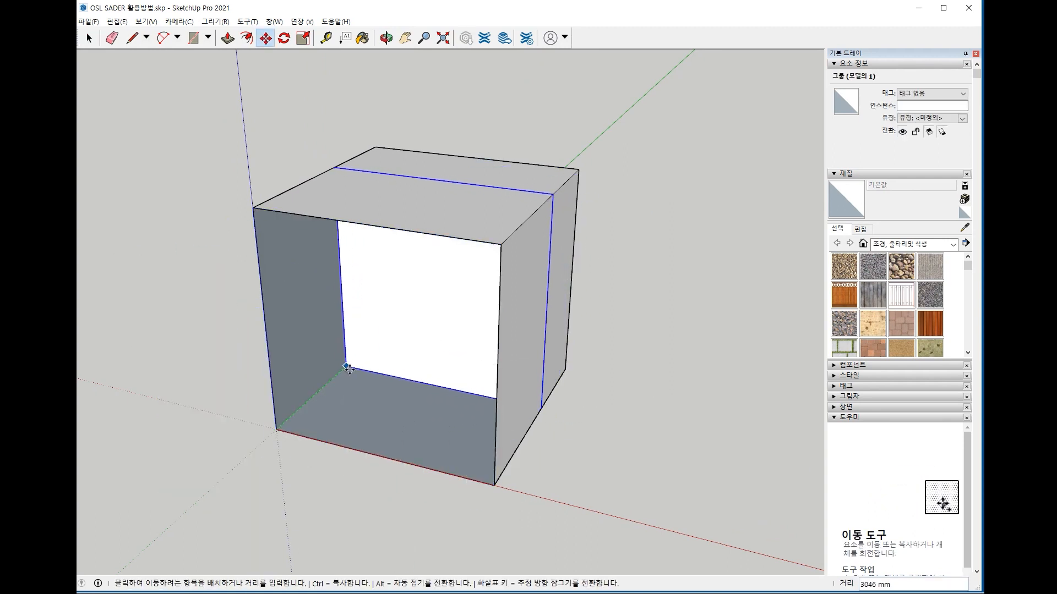
left_click(345, 371)
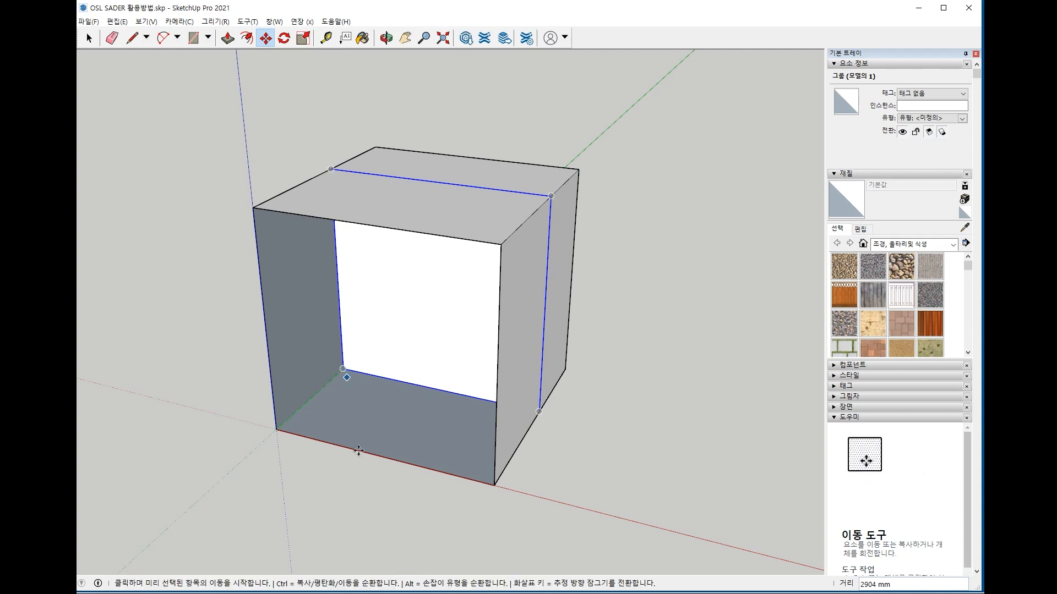
key("space")
left_click(343, 484)
Copy the grouped panel inside the cube forward so that it covers the cube's front opening.
middle_click_drag(368, 461, 571, 448)
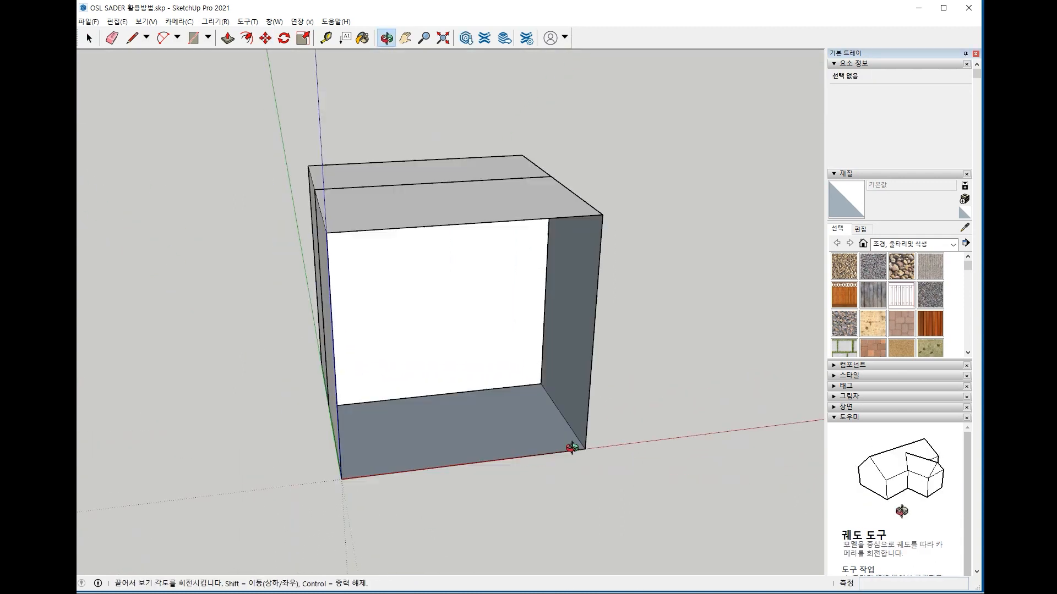
left_click(460, 323)
key("m")
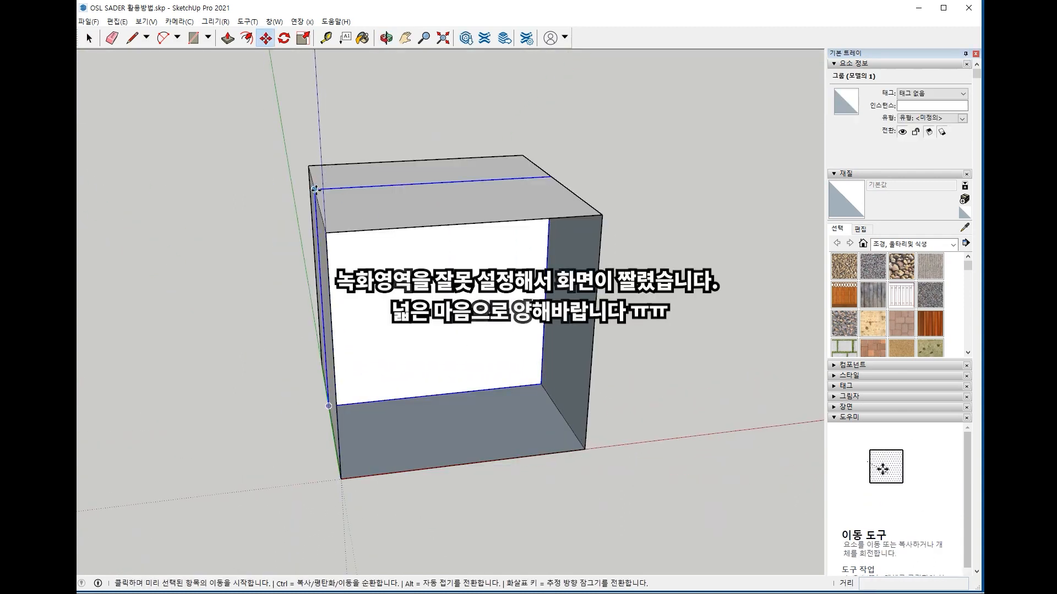
left_click(314, 189)
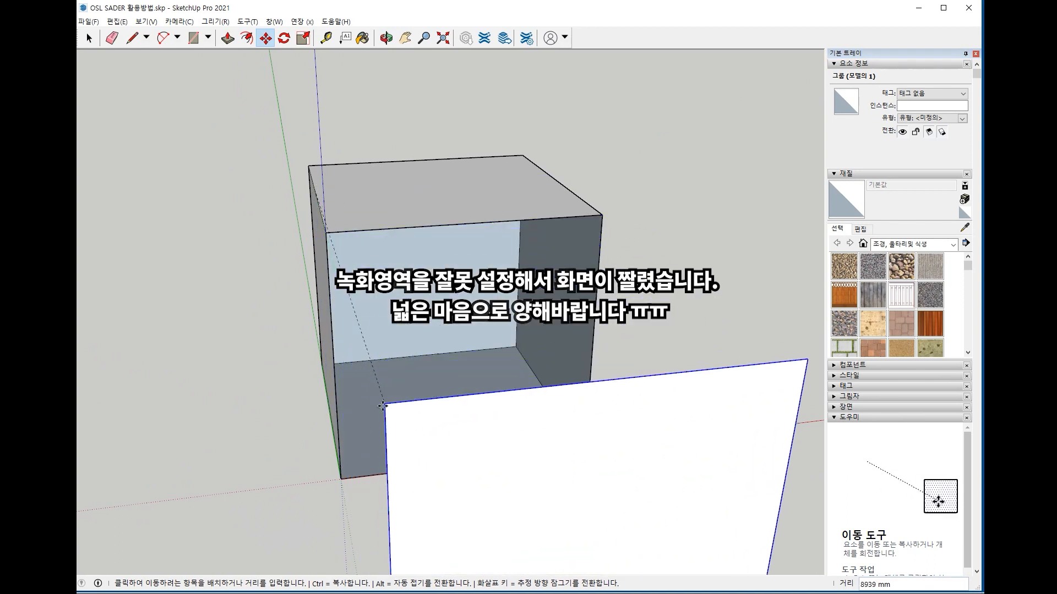
key("ctrl")
left_click(330, 233)
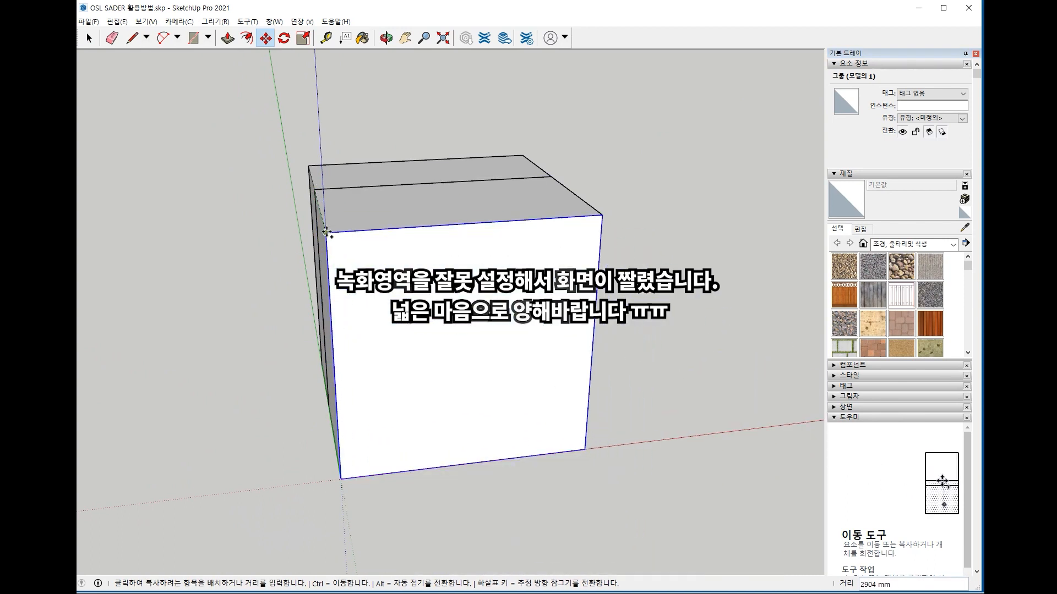
key("space")
scroll(326, 317, "down", 2)
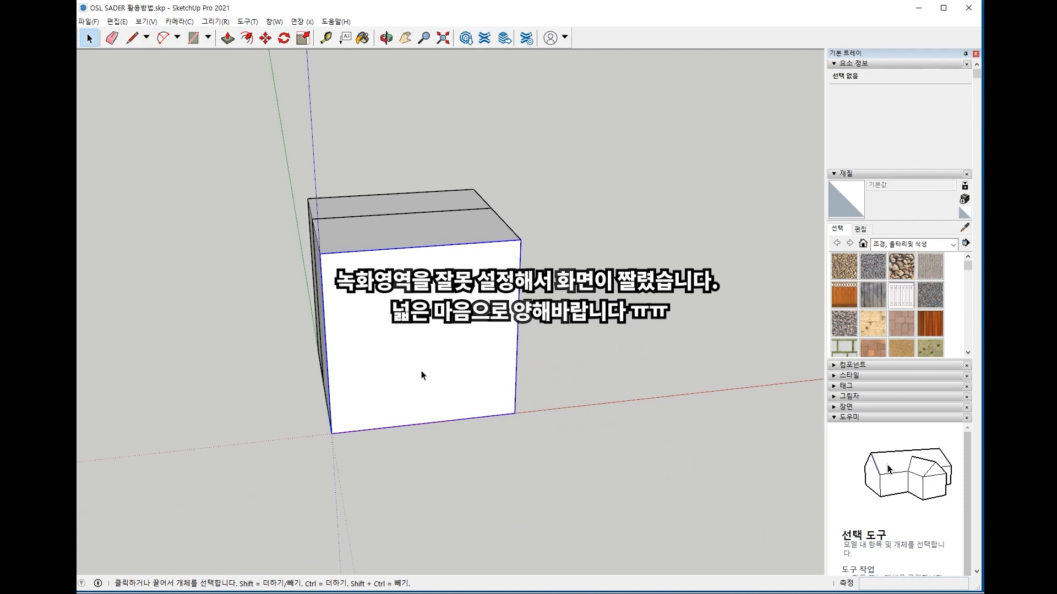
Move the front panel copy along the red axis until it stands directly beside the cube's front opening.
key("m")
left_click(333, 434)
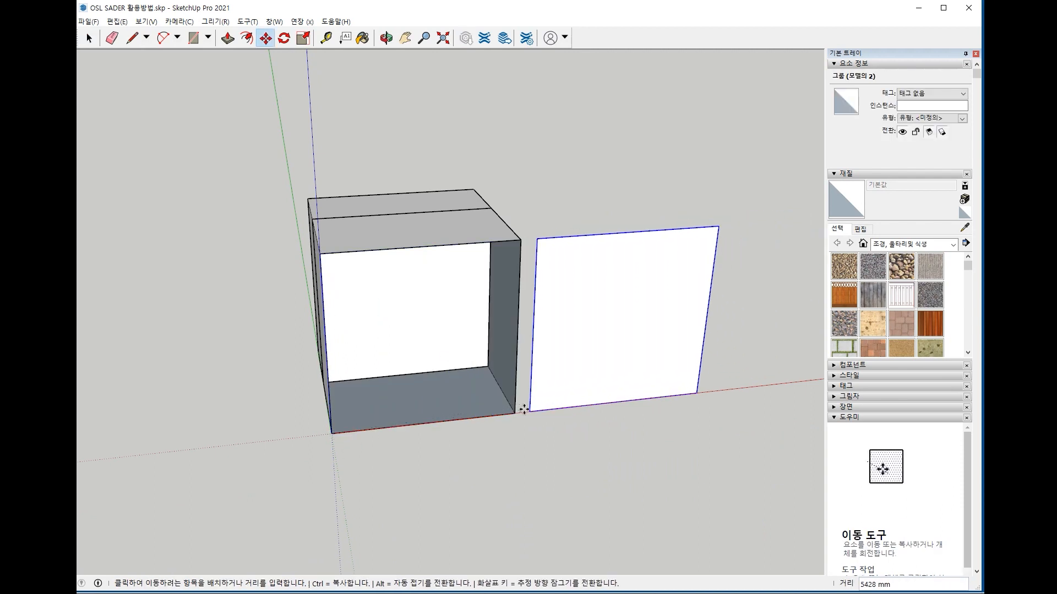
left_click(514, 413)
key("space")
middle_click_drag(464, 389, 408, 358, "shift")
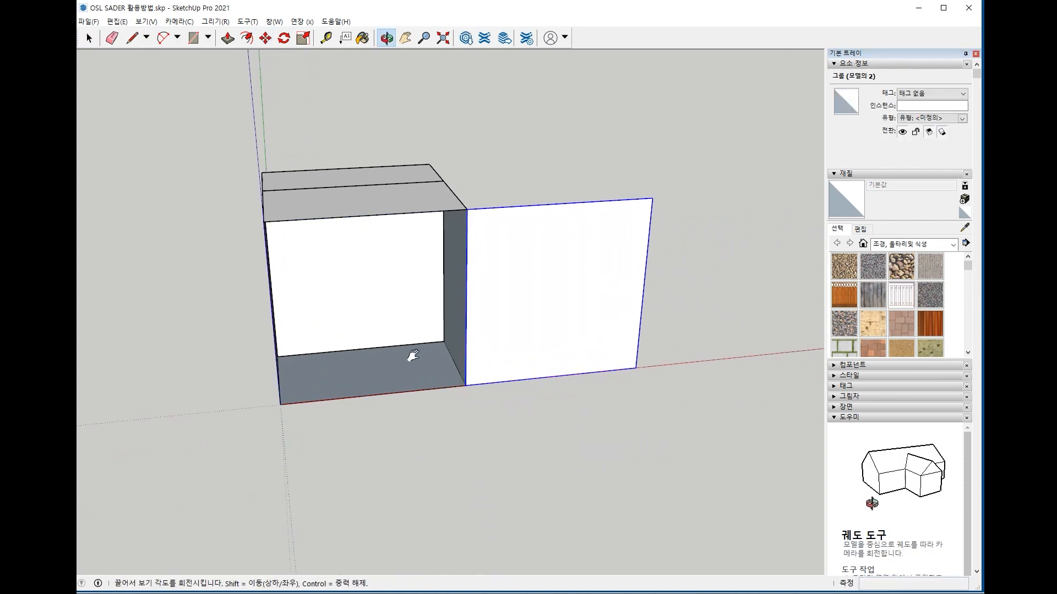
Move the panel inside the cube about 5016 mm out past the side wall at the origin, opposite the other panel.
left_click(327, 338)
key("m")
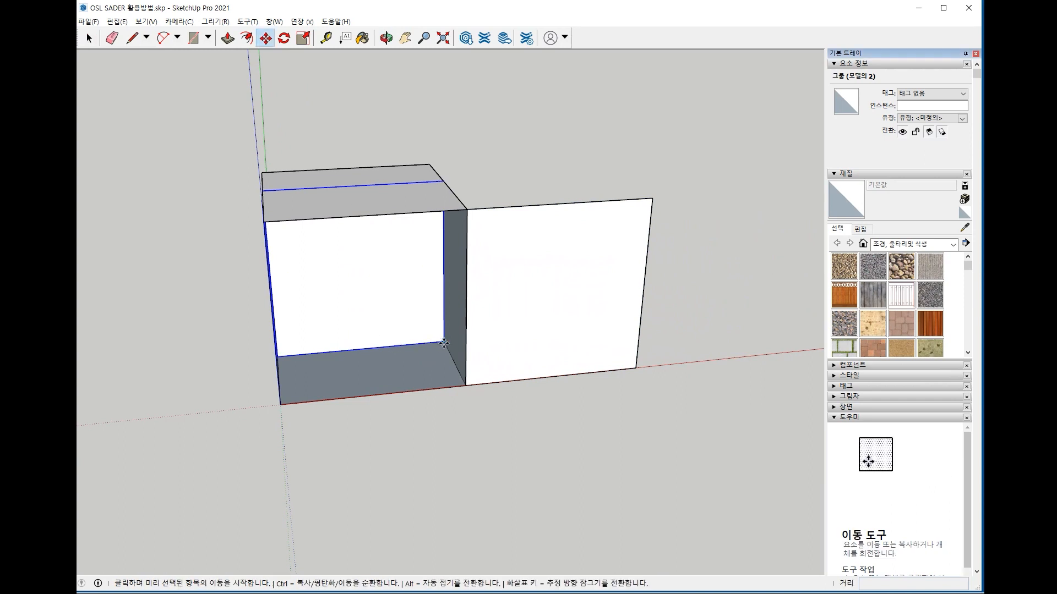
left_click(443, 342)
middle_click_drag(159, 390, 229, 402)
left_click(272, 381)
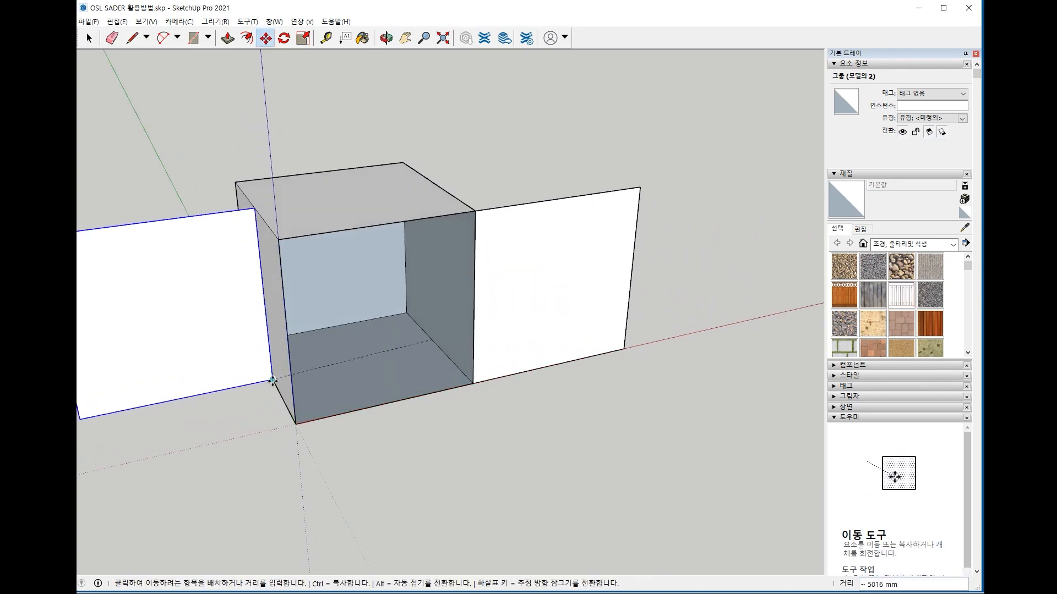
key("space")
left_click(549, 468)
middle_click_drag(549, 469, 376, 292)
scroll(299, 155, "up", 3)
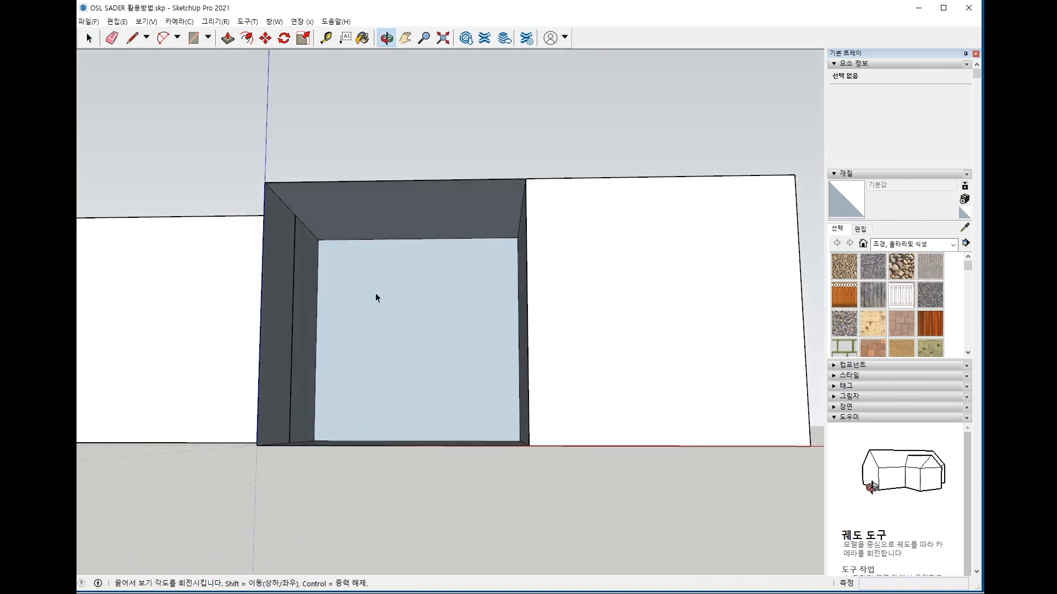
Reverse the cube's interior faces, including the back wall and the side wall, so that their front sides face inward.
left_click(373, 206)
right_click(373, 206)
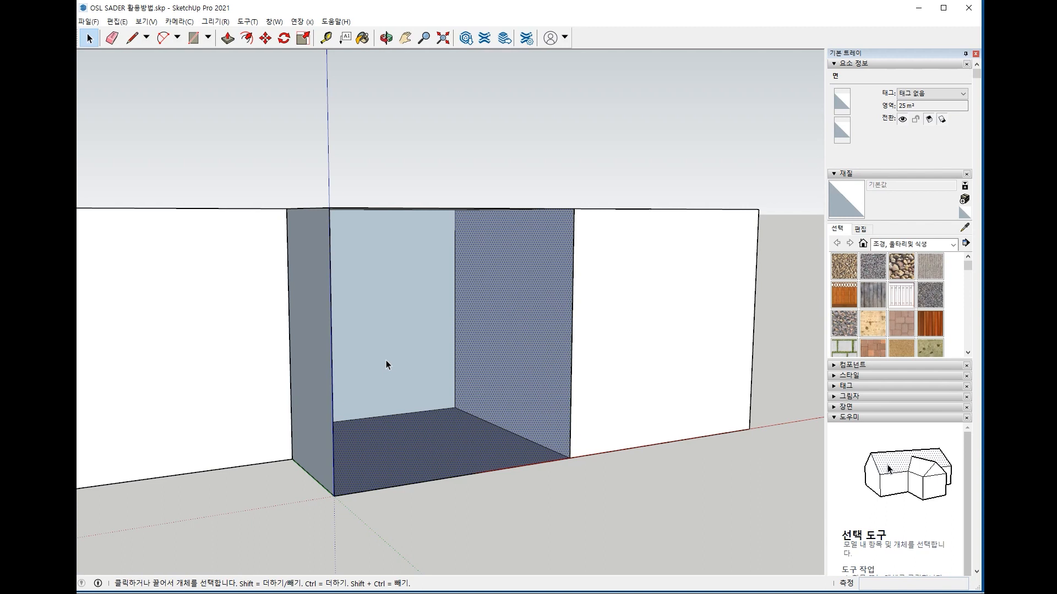
left_click(388, 363, "ctrl")
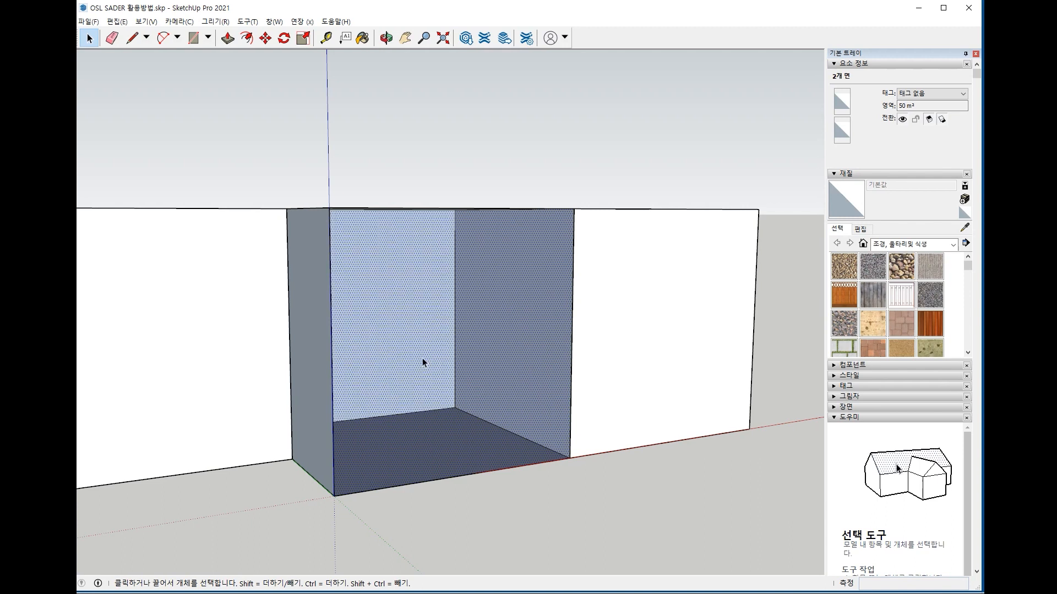
right_click(422, 358)
left_click(457, 477)
left_click(513, 536)
Check the face orientation of the cube's ceiling, the side wall at the origin and the floor.
middle_click_drag(513, 536, 283, 172)
key("space")
left_click(370, 229)
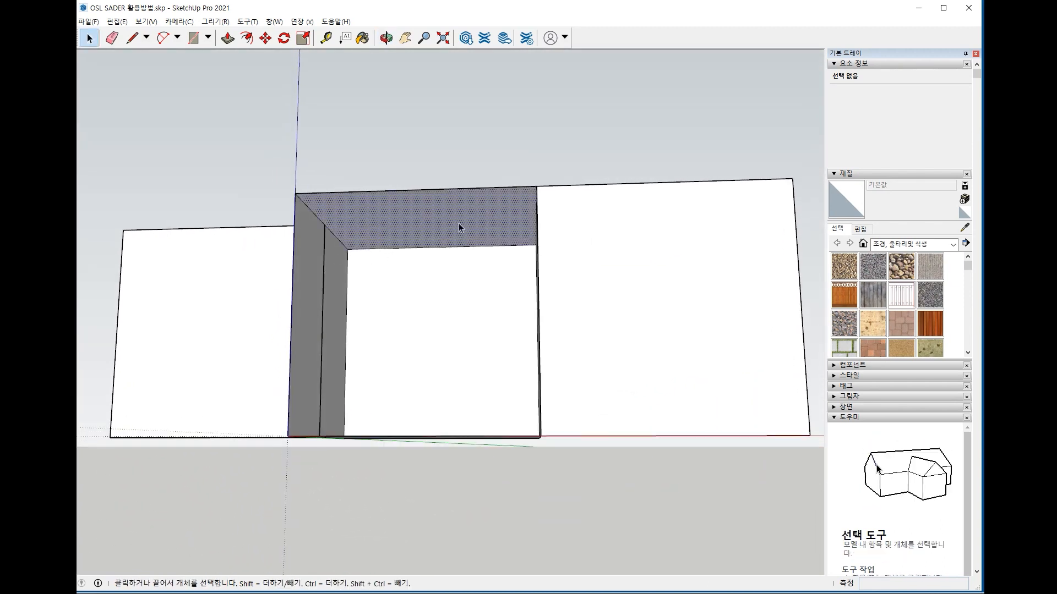
left_click(311, 266)
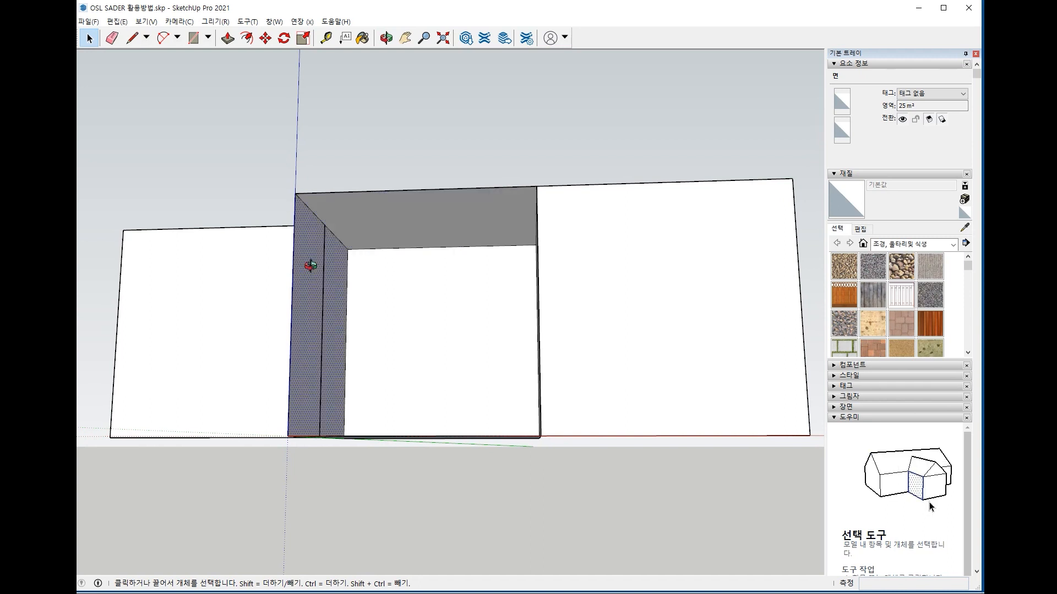
middle_click_drag(310, 266, 477, 323)
left_click(481, 447)
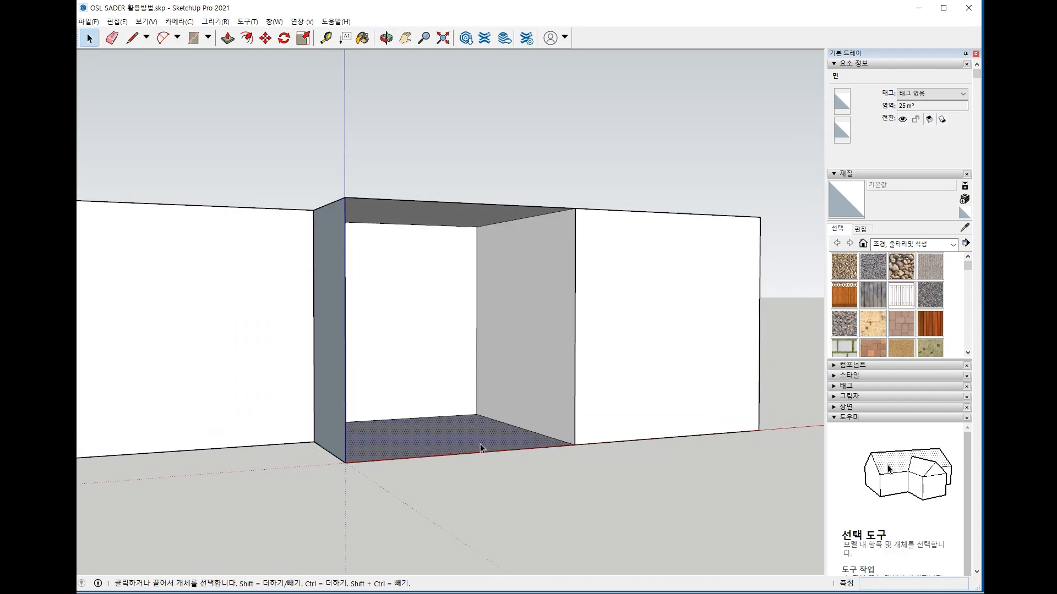
Paint the cube's ceiling with colour F01 and its floor with colour F08.
middle_click_drag(480, 448, 415, 439)
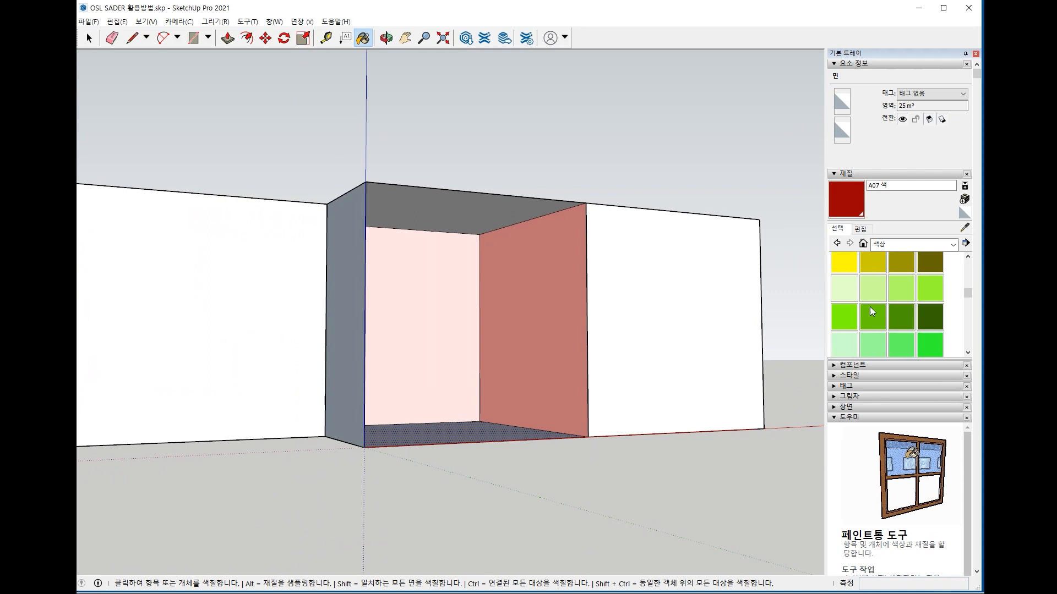
left_click(843, 288)
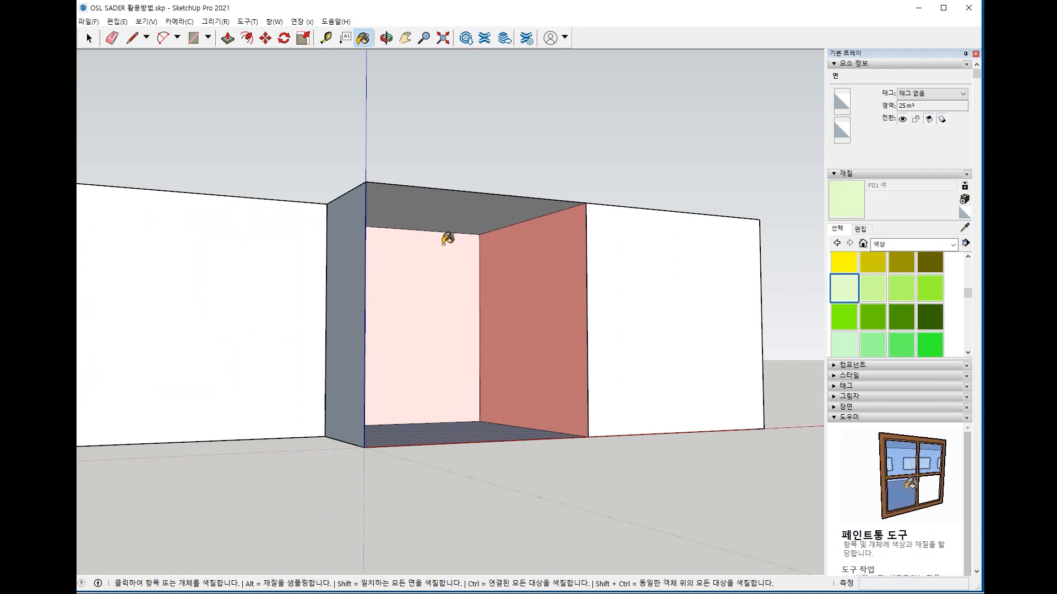
left_click(432, 221)
middle_click_drag(541, 347, 535, 381)
left_click(937, 323)
left_click(540, 439)
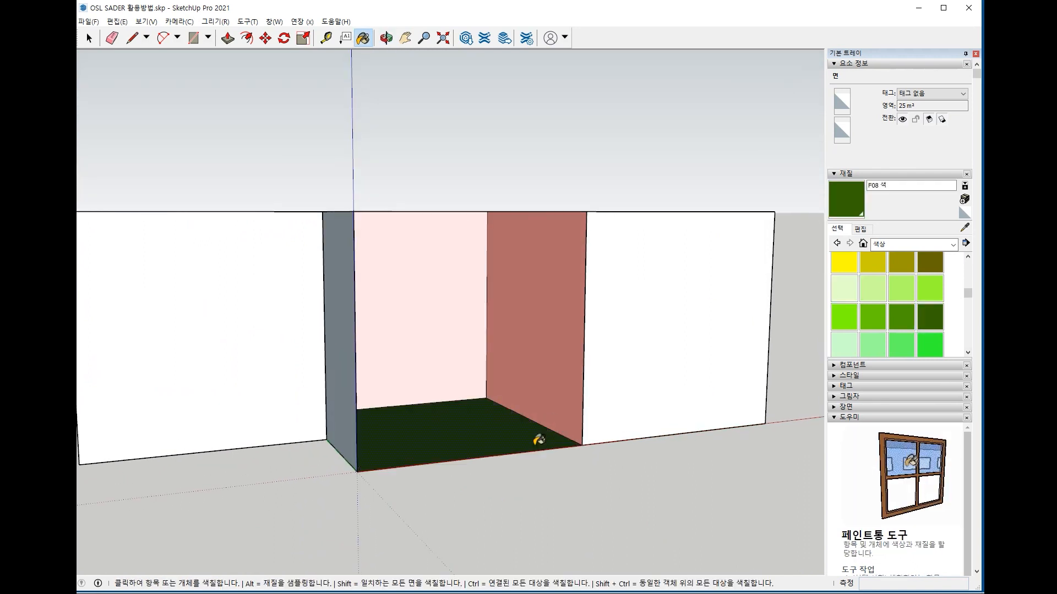
mouse_move(540, 439)
middle_mouse_down()
mouse_move(552, 543)
mouse_move(655, 529)
middle_mouse_up()
Paint the panel along the positive red axis with colour K04 and the panel on the origin side with K02.
scroll(941, 315, "down", 5)
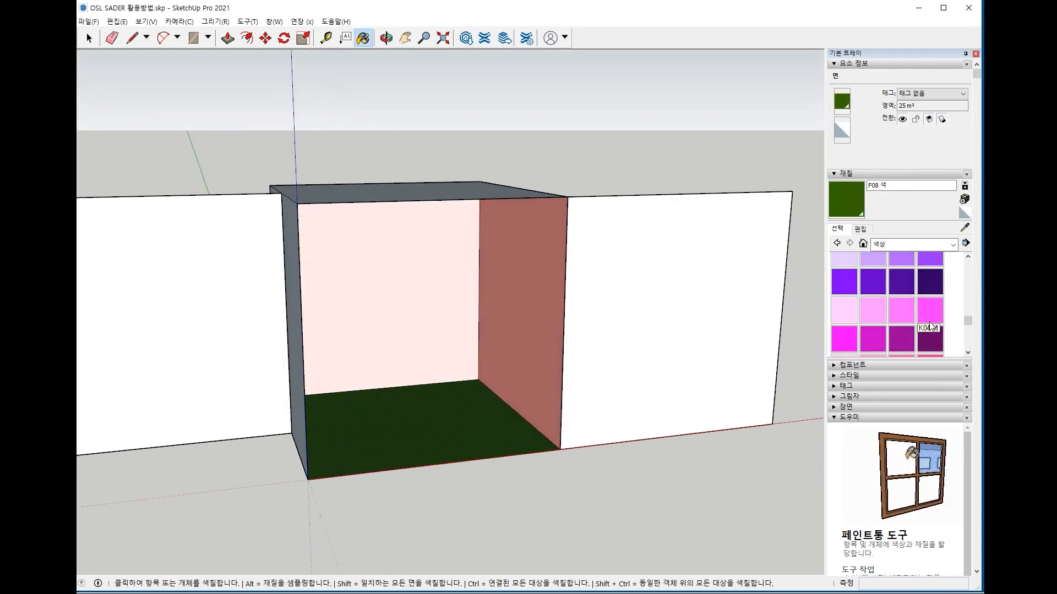
left_click(933, 315)
left_click(594, 330)
left_click(879, 313)
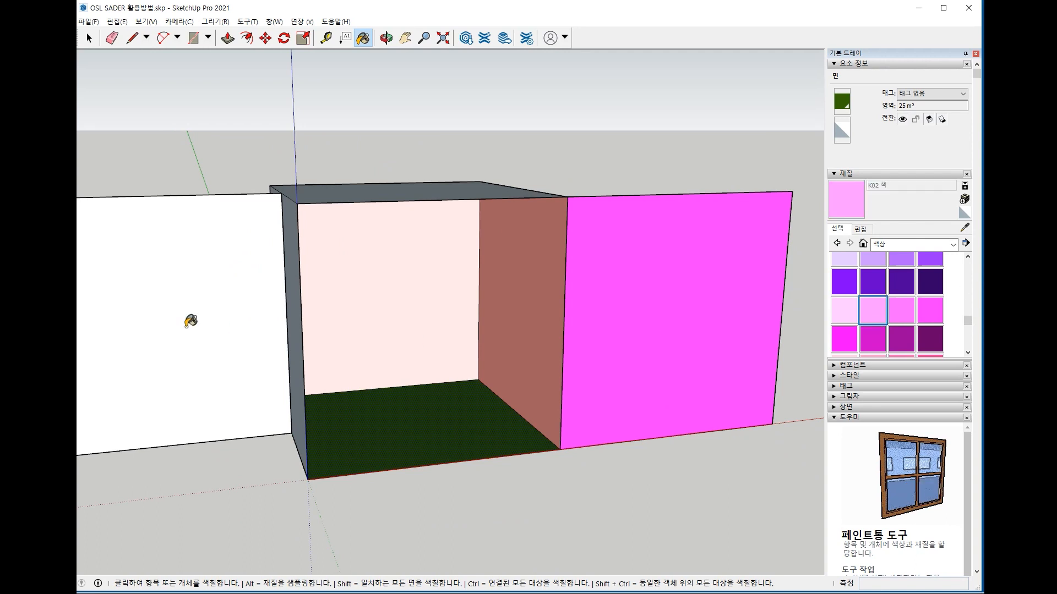
left_click(187, 318)
key("space")
Texture the back wall's A01 material with mainroom_s1.png from the Rooms-Bedroom_V2_Single folder and set its width to 5000 mm.
middle_click_drag(471, 381, 406, 320)
scroll(456, 371, "up", 5)
left_click(349, 272)
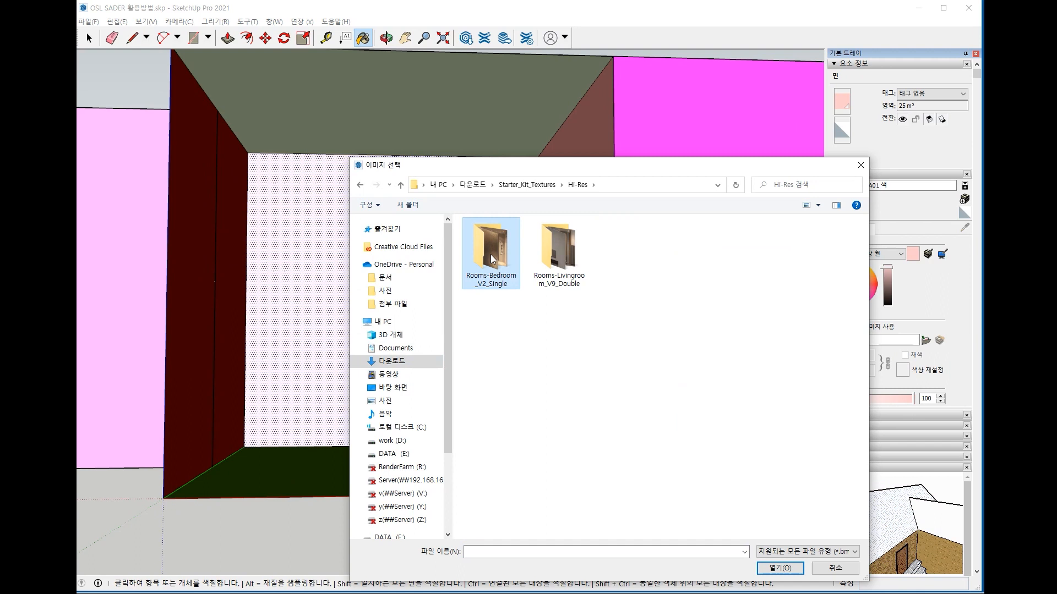
double_click(490, 254)
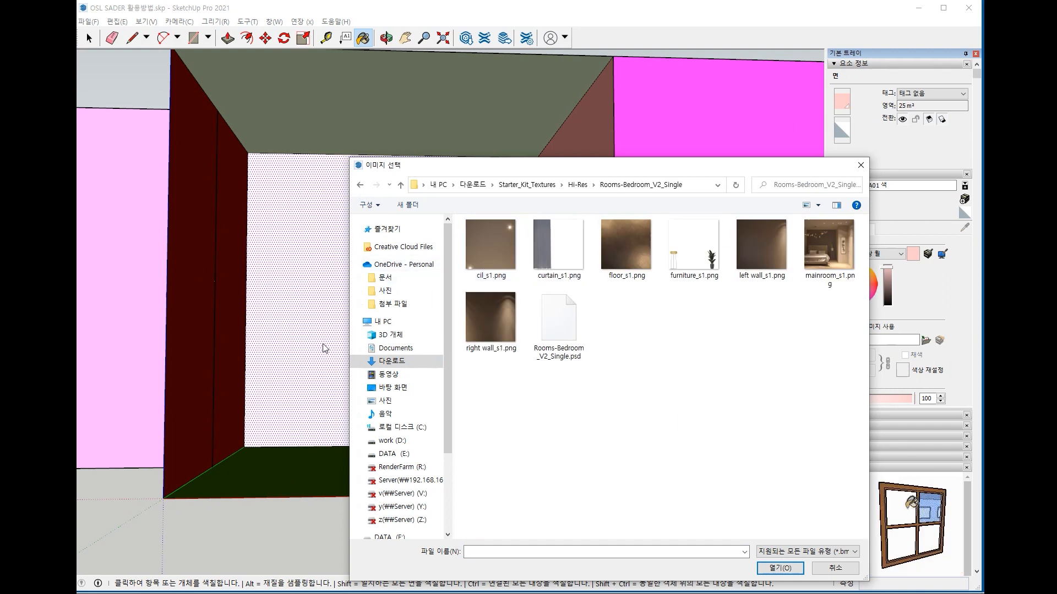
left_click(829, 245)
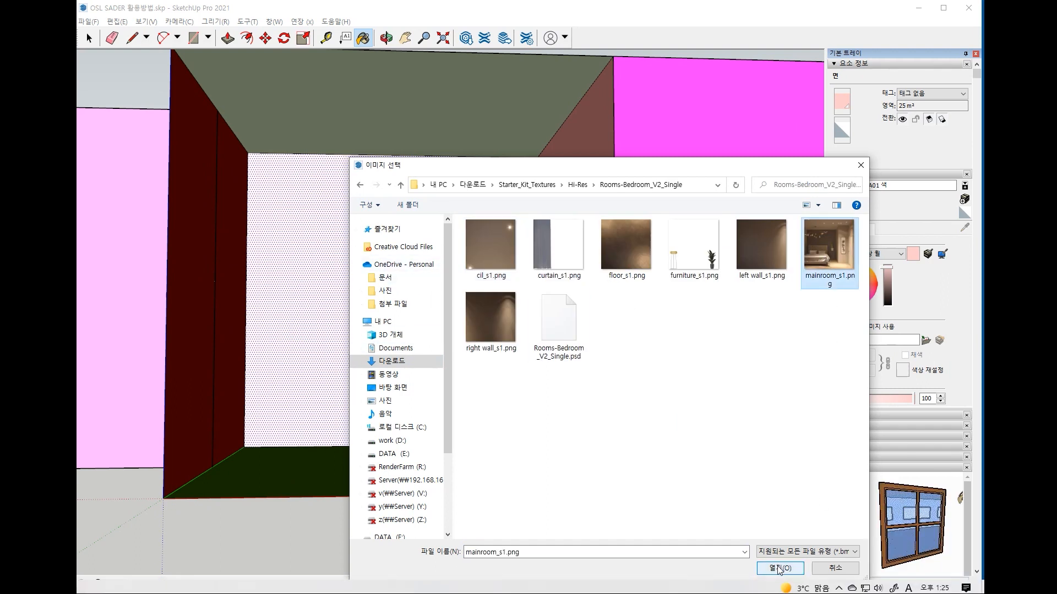
left_click(779, 568)
type("5000")
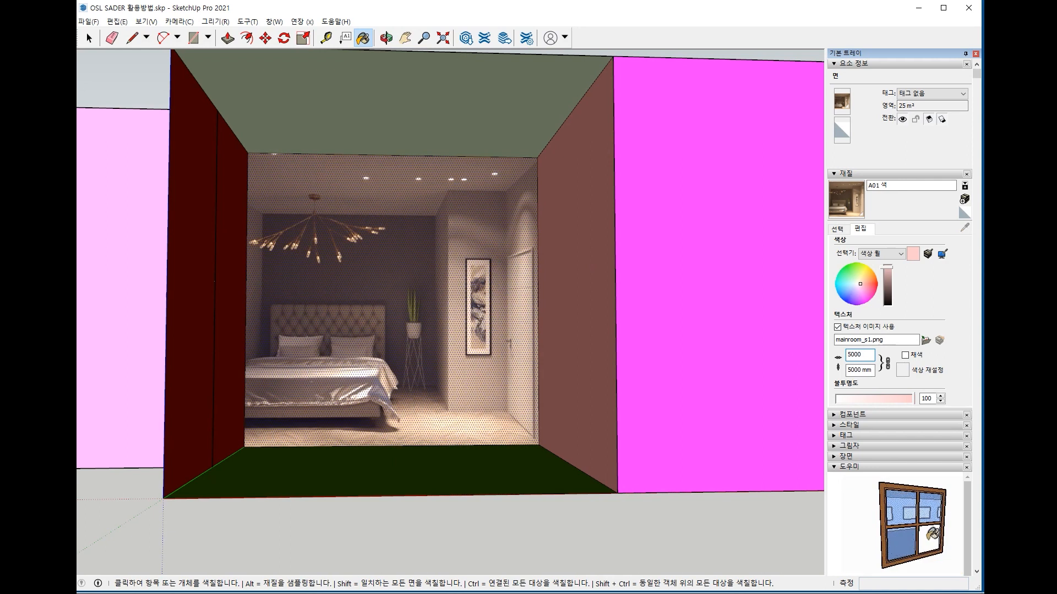
Sample the ceiling's F01 material and give it the cil_s1.png texture image.
mouse_move(385, 287)
middle_mouse_down()
mouse_move(407, 341)
mouse_move(421, 280)
mouse_move(391, 329)
mouse_move(567, 309)
mouse_move(473, 318)
mouse_move(501, 319)
middle_mouse_up()
key("b")
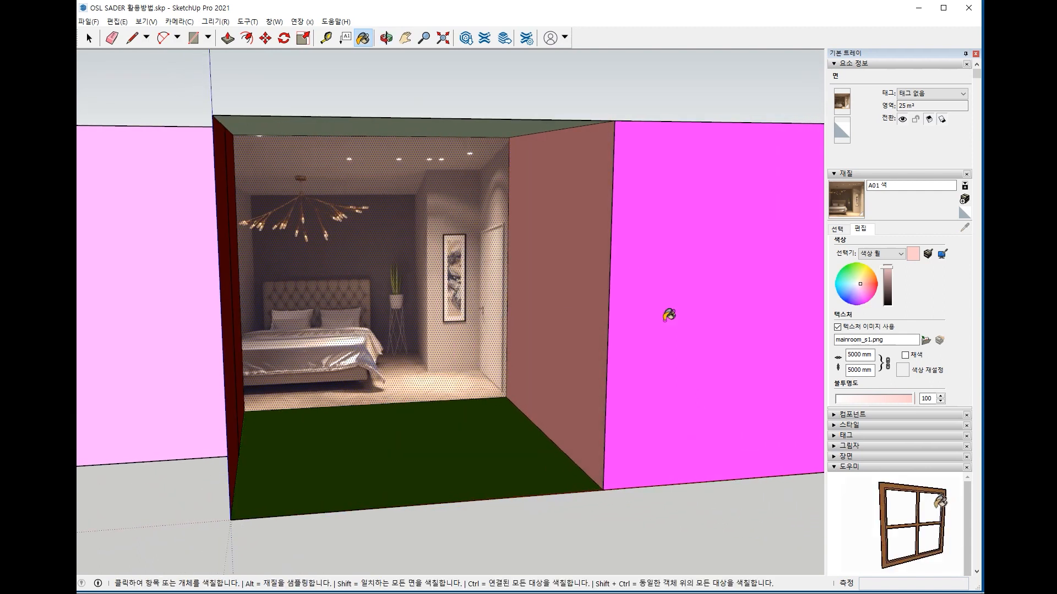
left_click(839, 231)
left_click(964, 227)
left_click(410, 125)
middle_click_drag(464, 363, 462, 331)
left_click(860, 230)
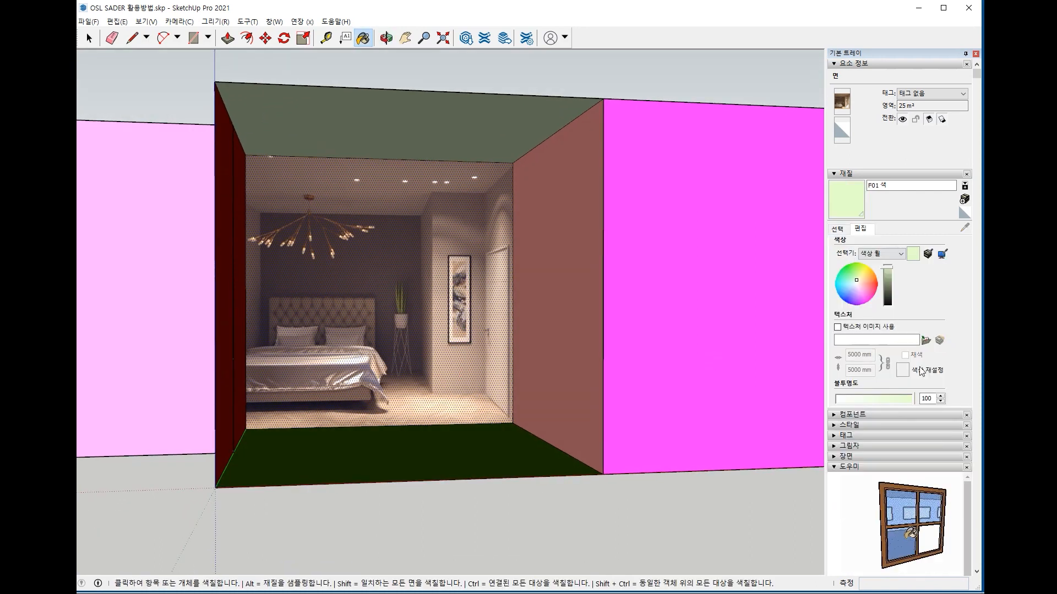
left_click(925, 341)
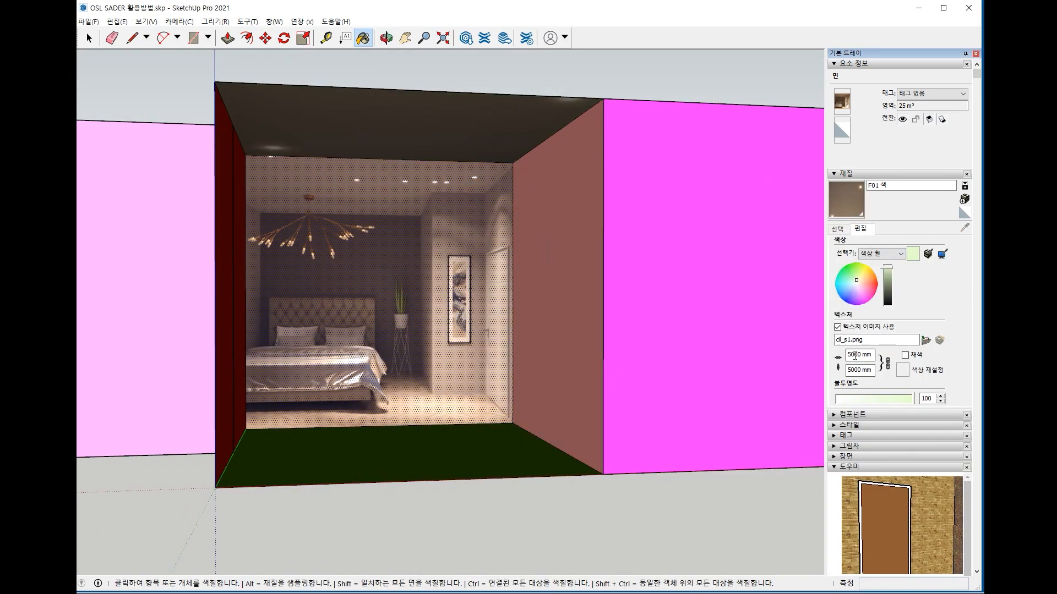
Sample the A02 material of the side wall opposite the origin and texture it with right wall_s1.png.
left_click(841, 229)
left_click(577, 266, "alt")
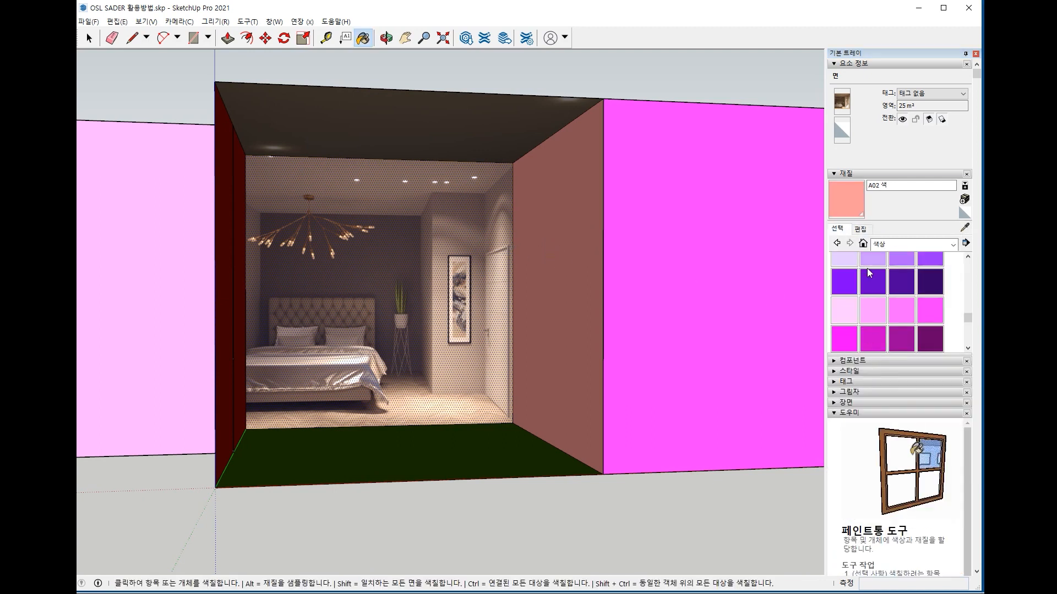
left_click(860, 229)
left_click(926, 341)
left_click(491, 318)
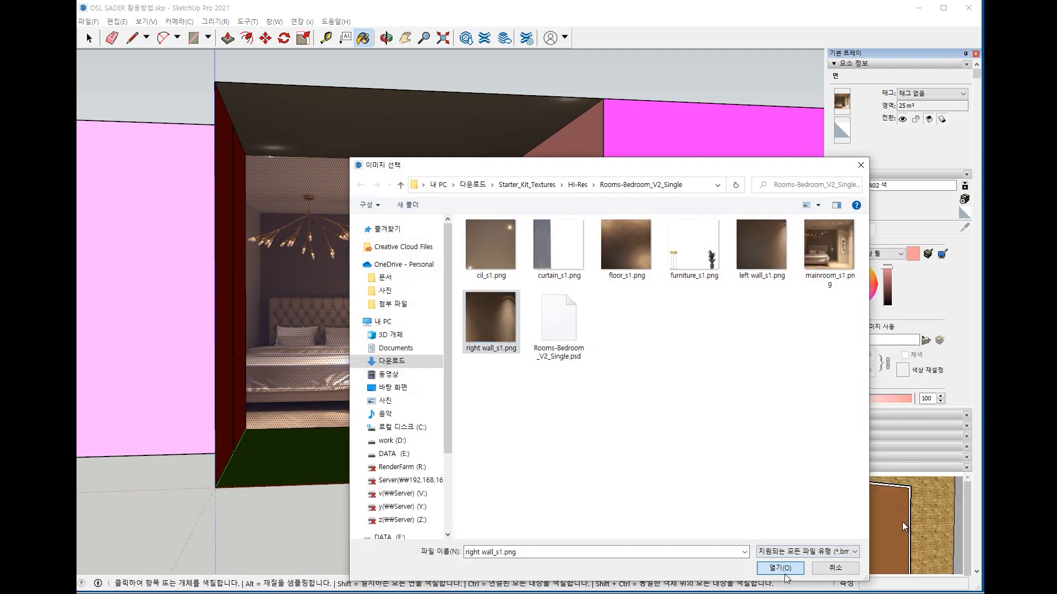
left_click(785, 574)
Sample the A07 material of the side wall at the origin and texture it with left wall_s1.png.
middle_click_drag(773, 405, 717, 407)
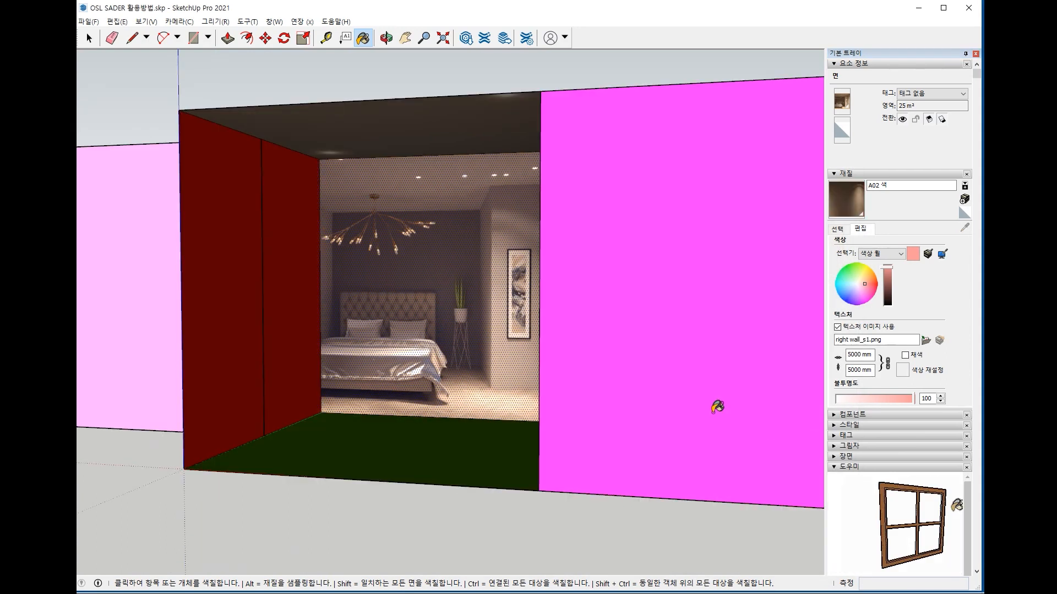
left_click(837, 230)
left_click(965, 228)
left_click(297, 264)
left_click(861, 229)
left_click(925, 341)
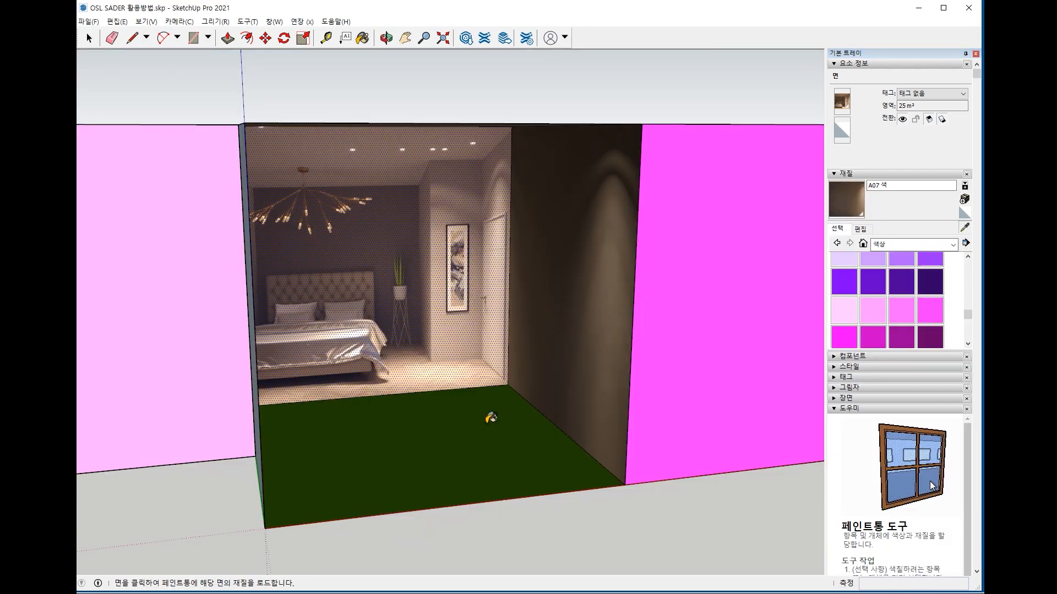
Texture the floor's F08 material with floor_s1.png and the origin-side panel's K02 material with furniture_s1.png.
left_click(490, 420, "alt")
left_click(860, 231)
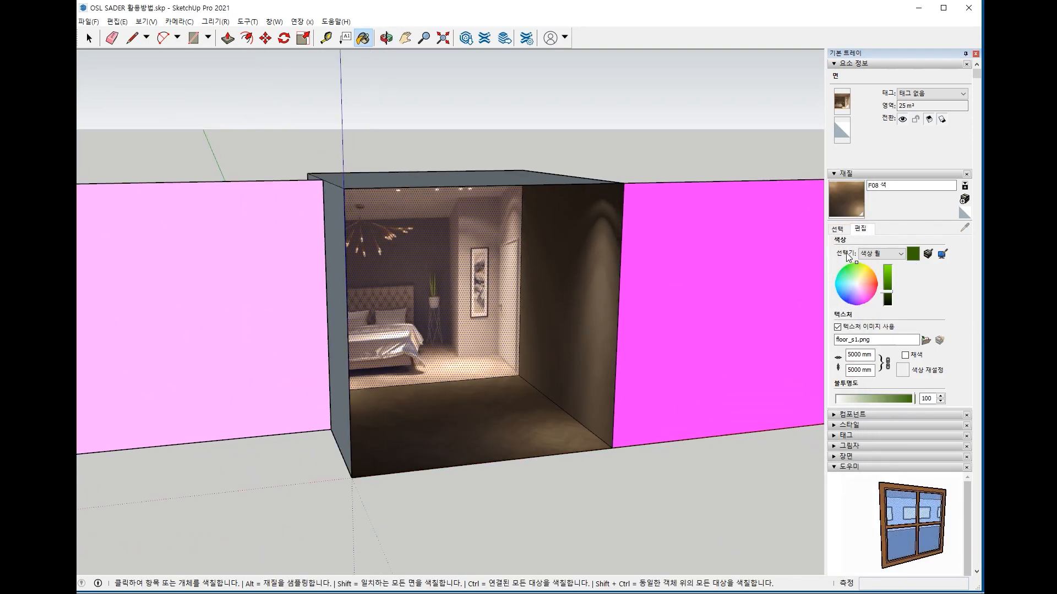
left_click(837, 229)
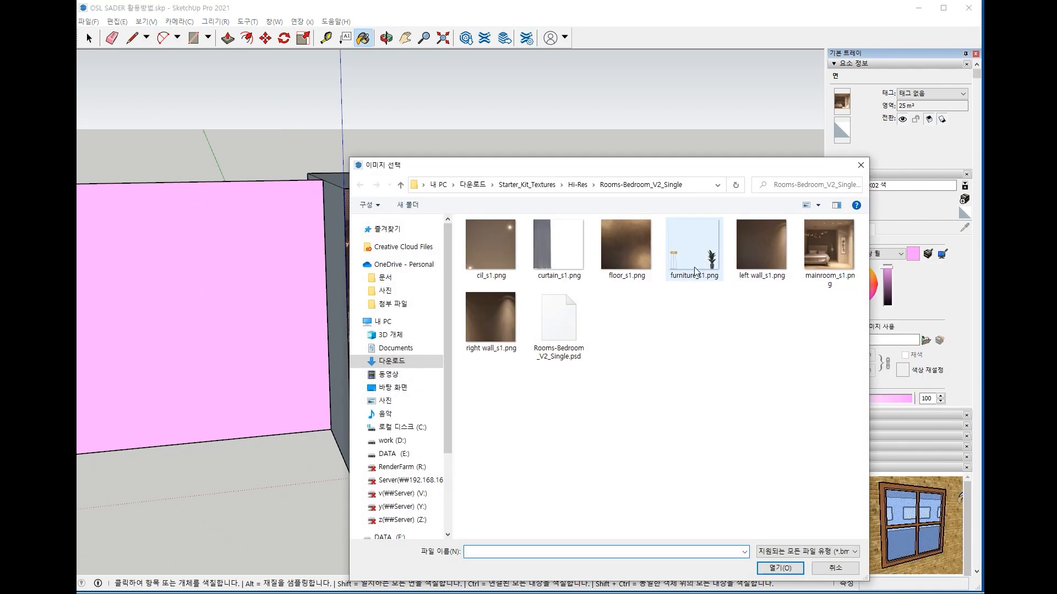
left_click(694, 247)
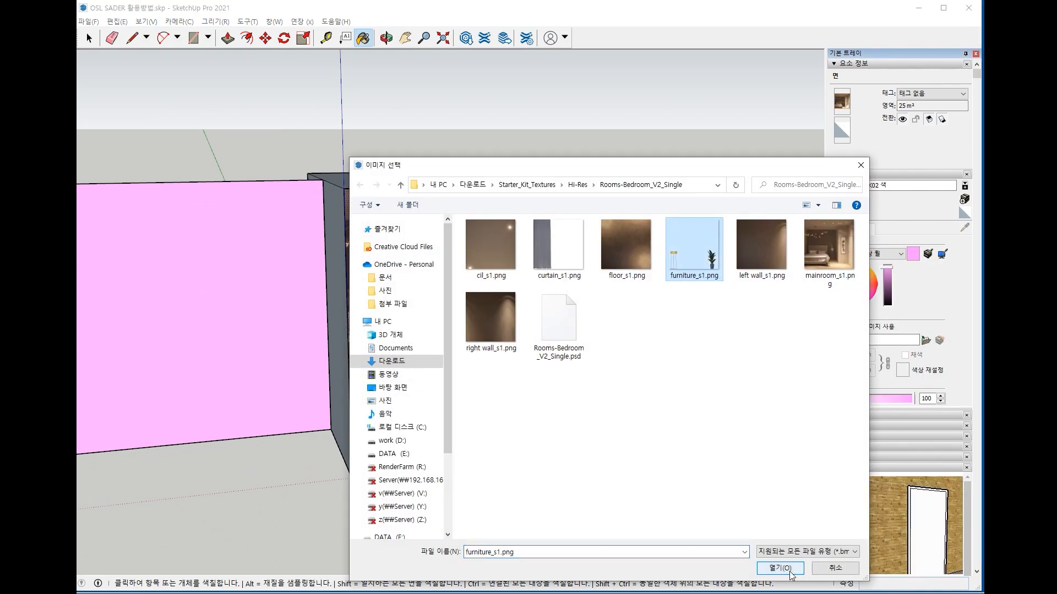
left_click(780, 568)
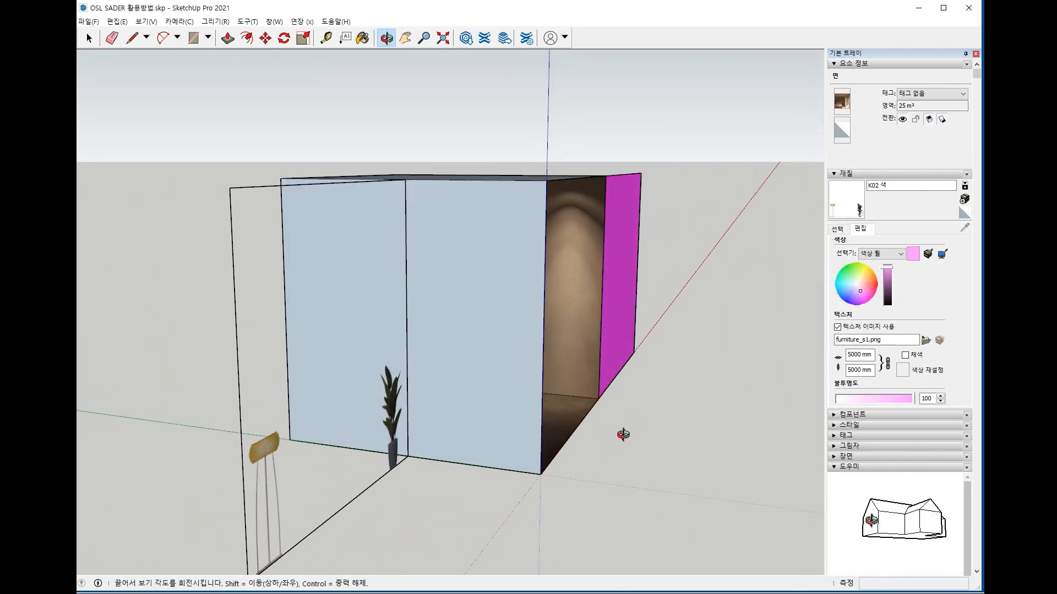
left_click_drag(623, 435, 325, 410)
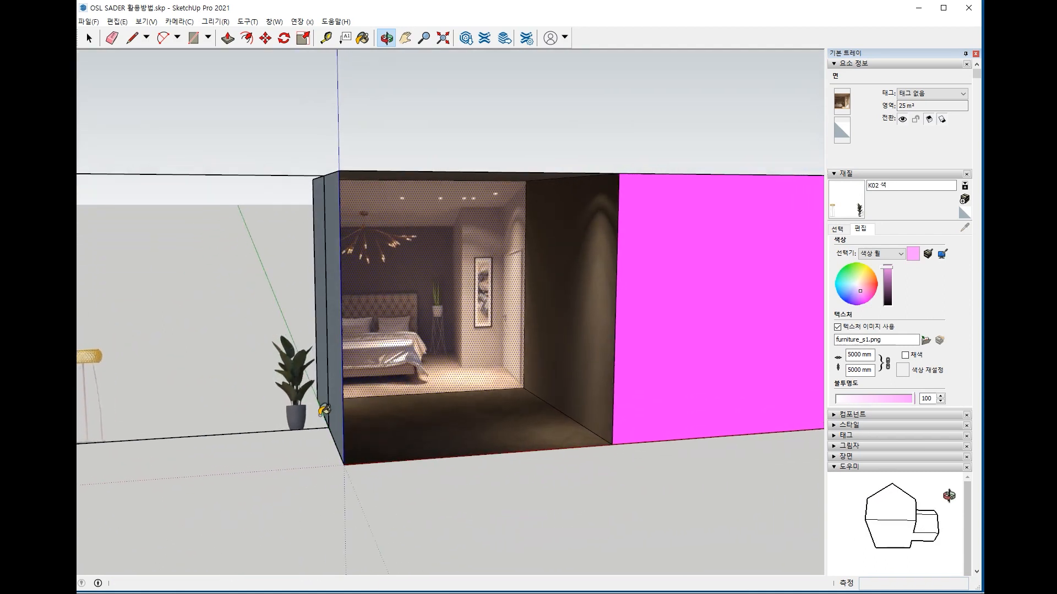
Texture the K04 material of the panel on the positive red axis with curtain_s1.png.
key("b")
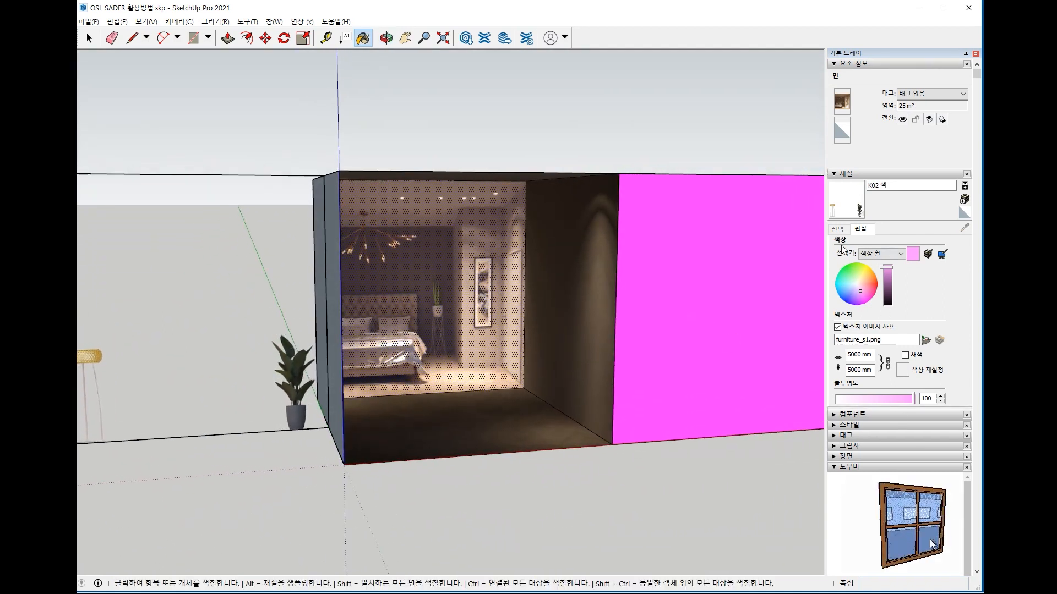
left_click(837, 228)
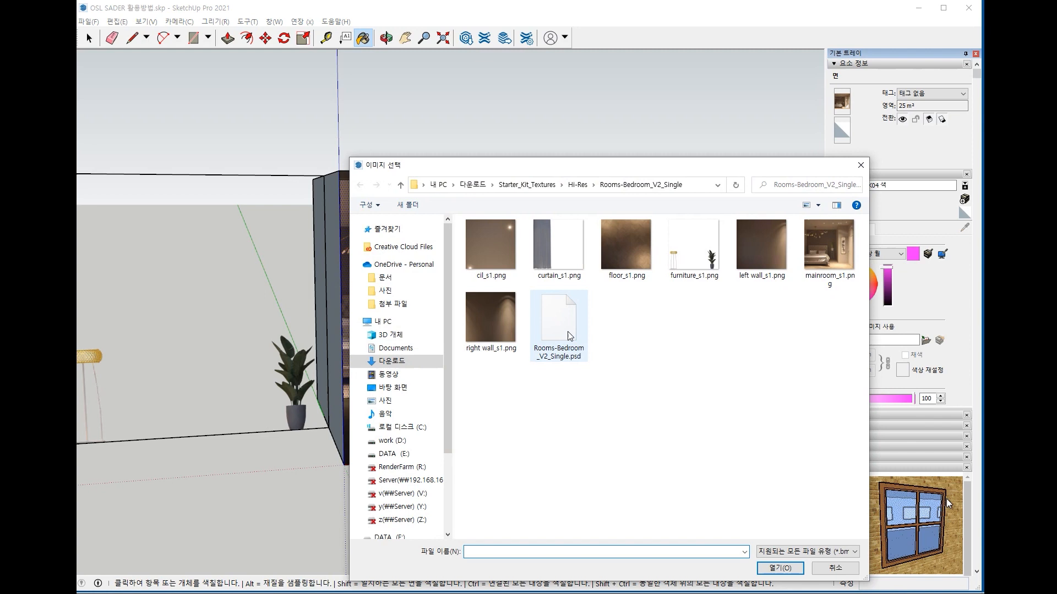
left_click(558, 248)
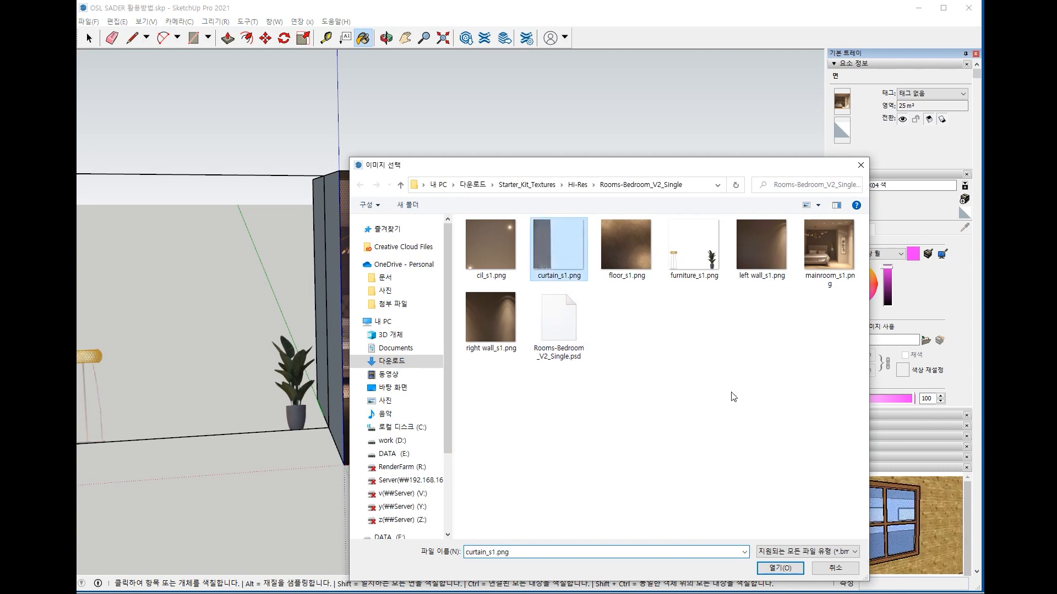
left_click(780, 568)
middle_click_drag(438, 413, 512, 468)
scroll(511, 468, "down", 2)
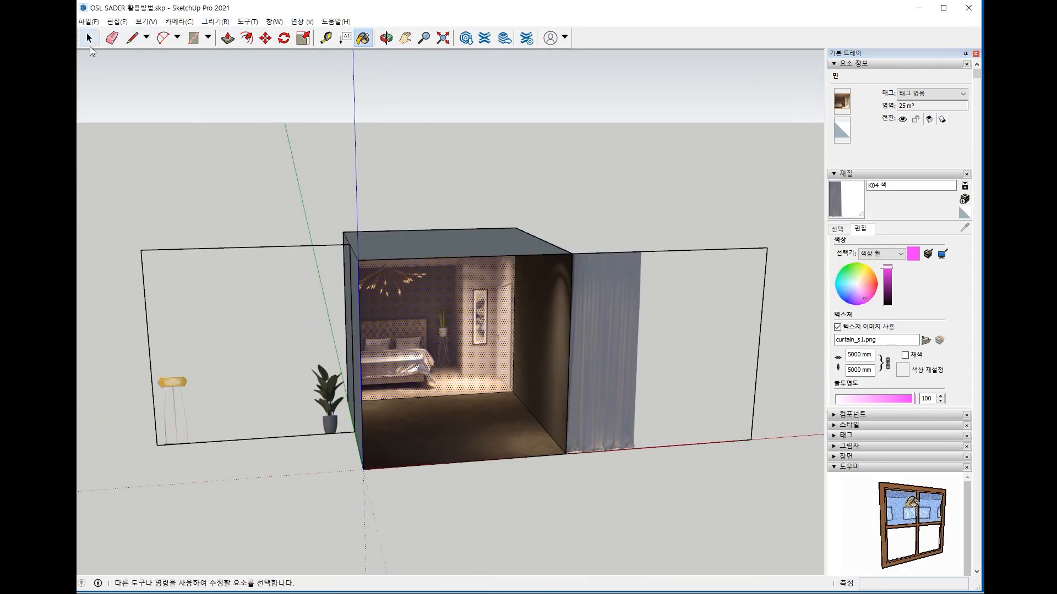
Move the furniture panel by its lower outer corner to the midpoint of the cube's bottom edge along the green axis.
left_click(89, 38)
left_click(322, 424)
key("m")
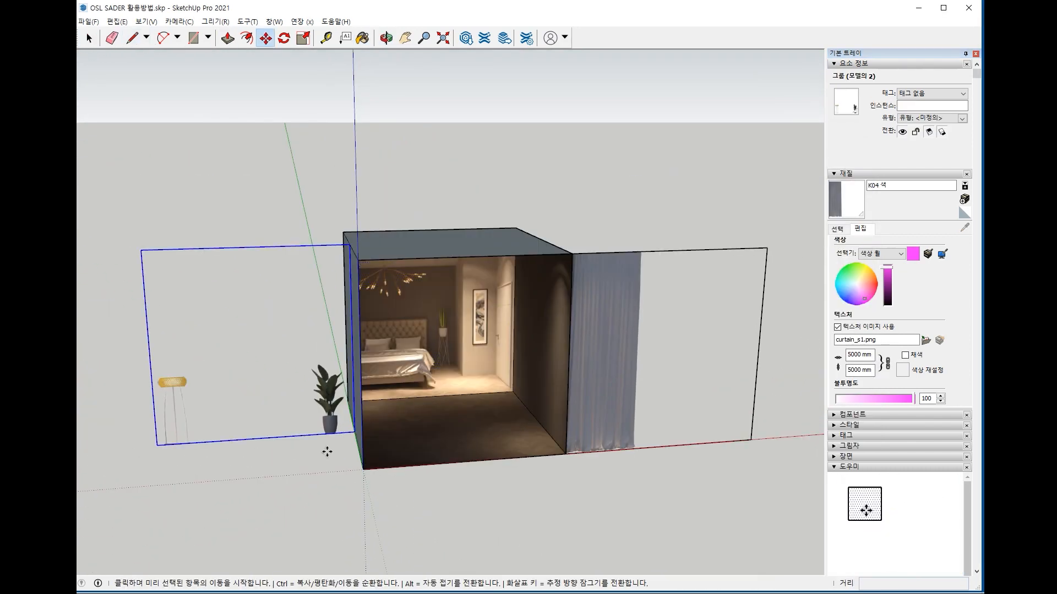
middle_click_drag(158, 458, 156, 472)
left_click(152, 468)
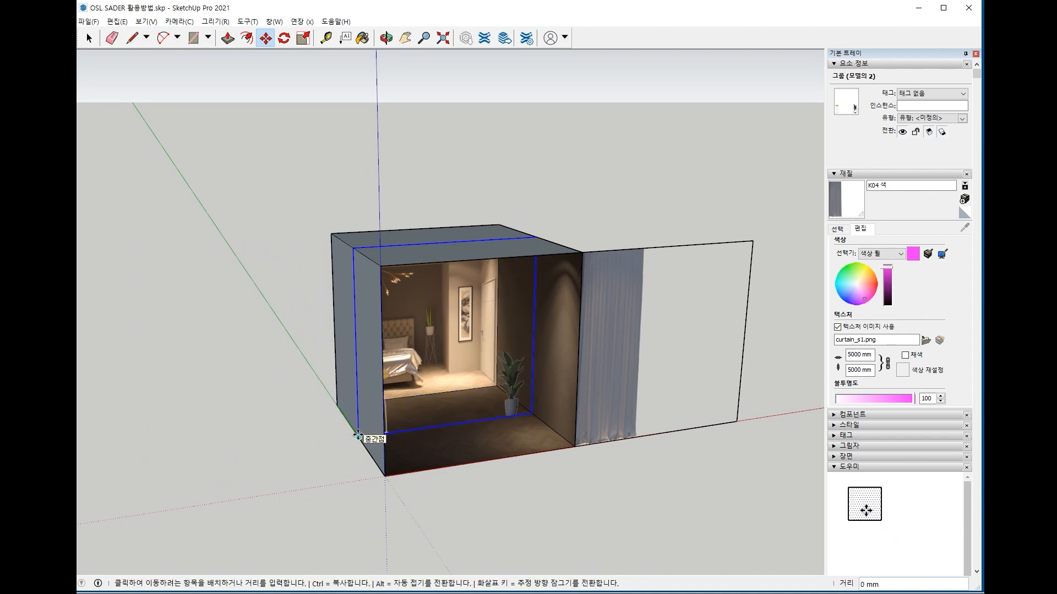
Move the curtain panel by its lower inner corner to the origin so it covers the cube's front opening, and deselect it.
key("space")
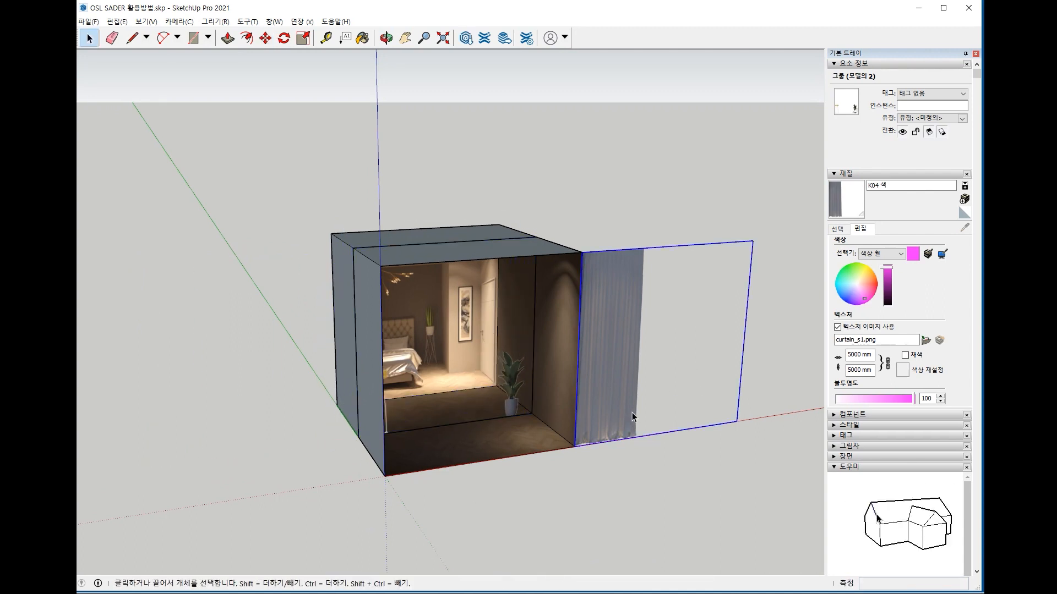
key("m")
left_click(575, 447)
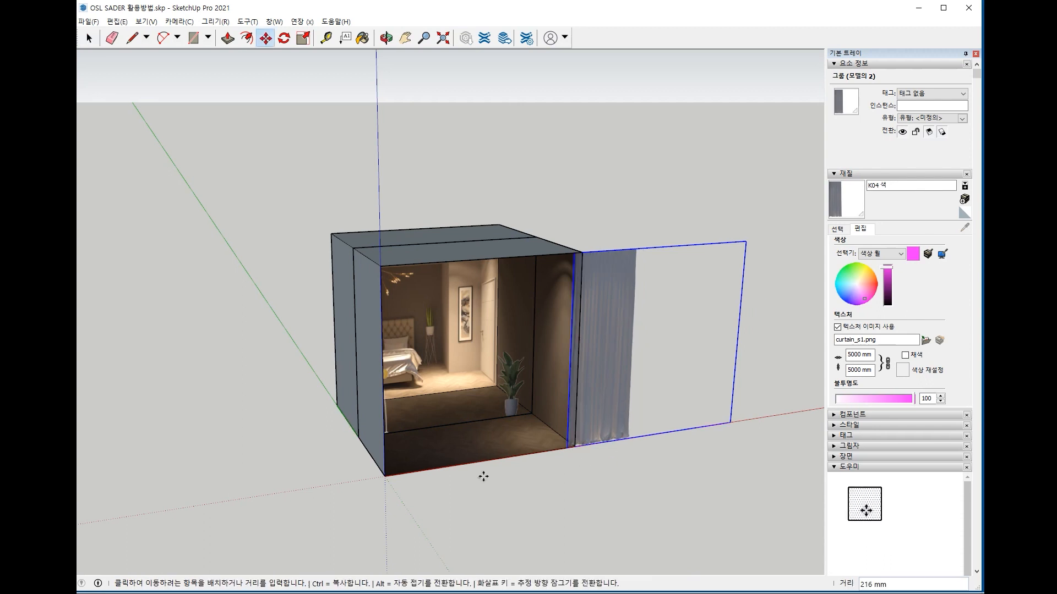
left_click(386, 477)
key("space")
left_click(314, 490)
middle_click_drag(496, 333, 639, 351)
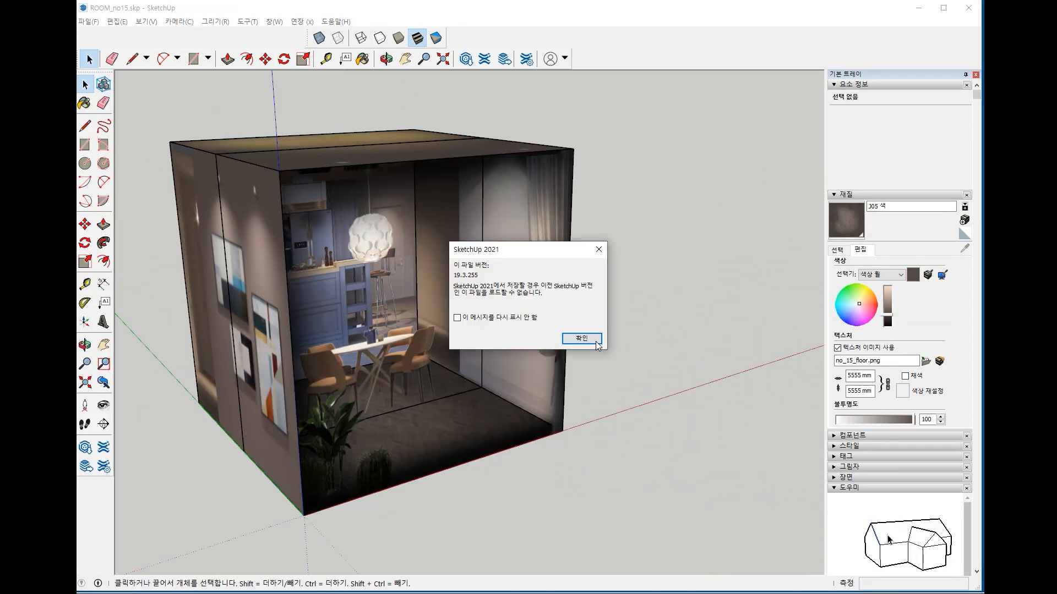
Acknowledge the file version notice and stretch the ROOM_no15 box outward along the positive red axis with the Scale tool.
left_click(574, 338)
left_click_drag(578, 358, 378, 366)
scroll(378, 365, "down", 3)
left_click(379, 360)
middle_click_drag(379, 354, 565, 359)
scroll(562, 357, "up", 1)
scroll(542, 334, "down", 2)
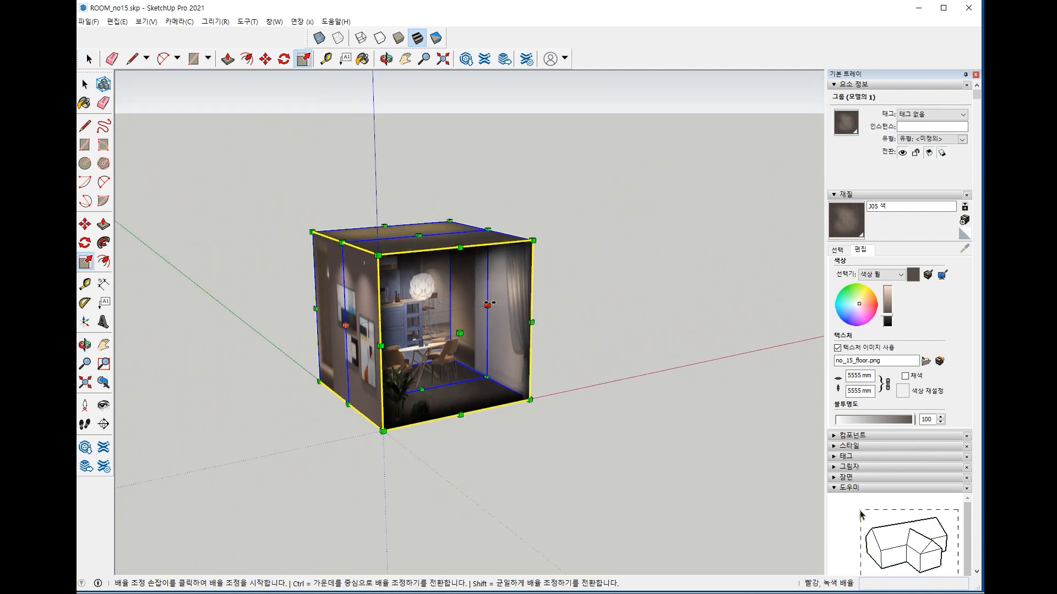
left_click(487, 305)
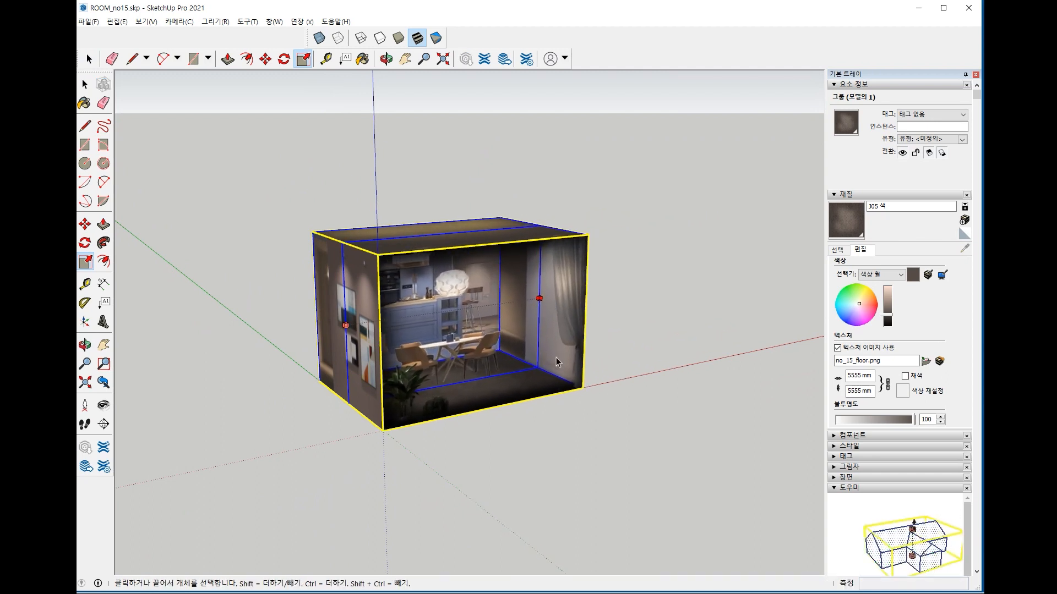
key("space")
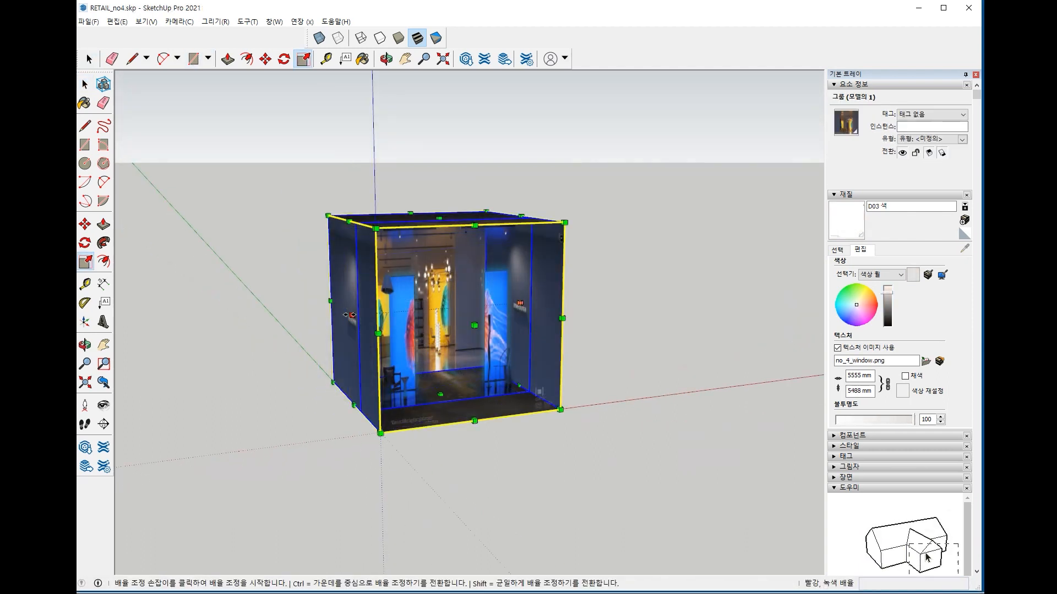
Stretch the RETAIL_no4 box outward in both directions along the red axis with the Scale tool.
left_click(349, 315)
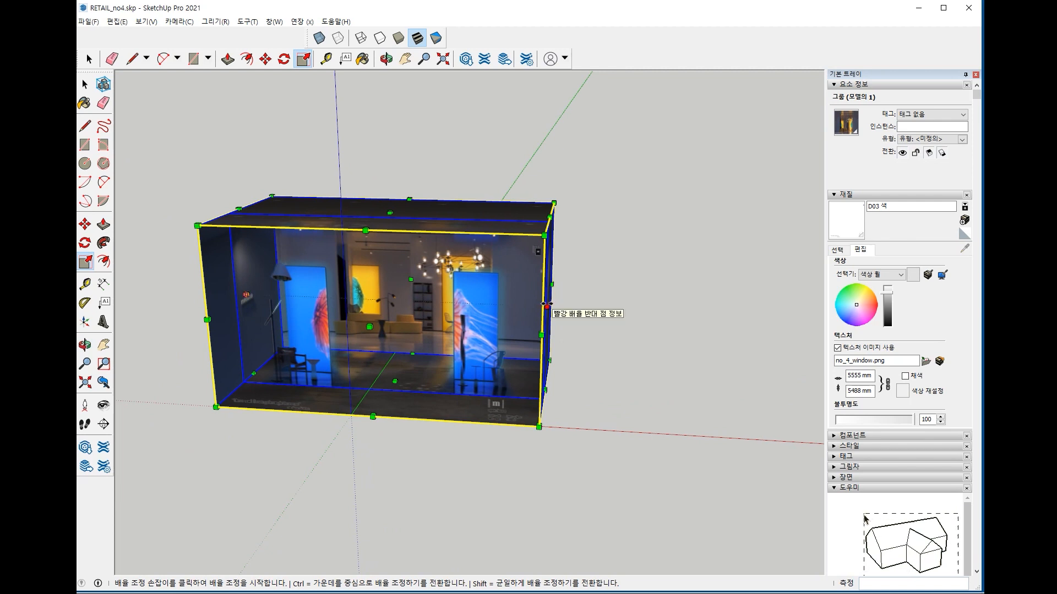
left_click(546, 304)
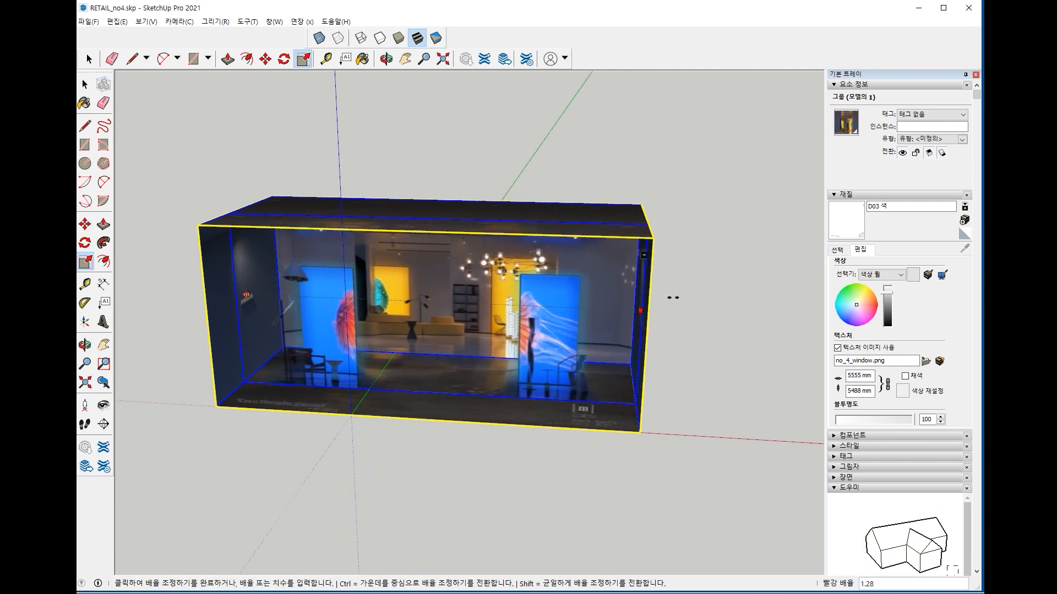
left_click(714, 300)
middle_click_drag(431, 415, 562, 378)
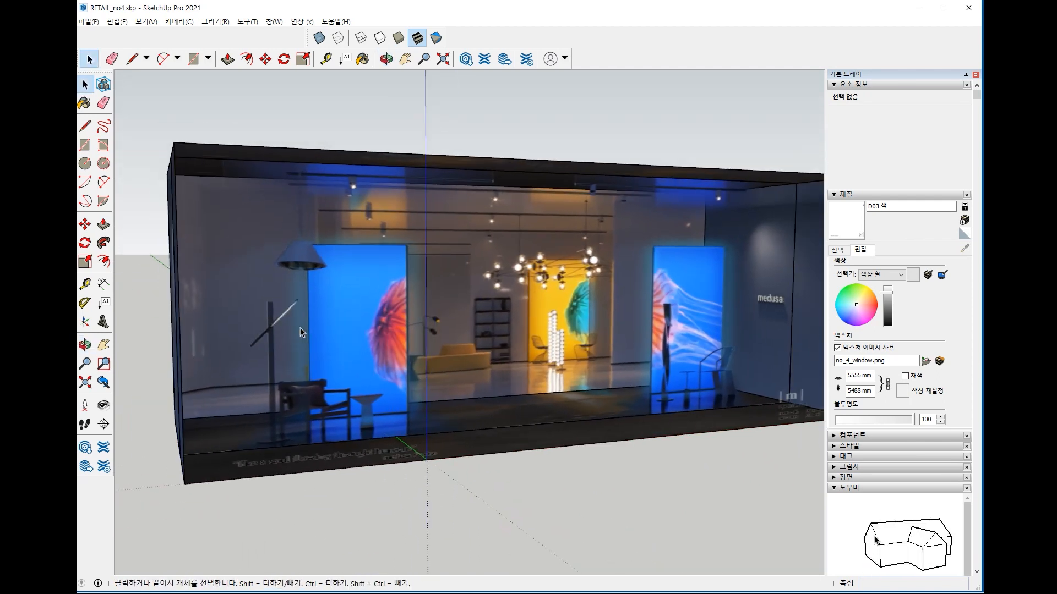
scroll(300, 333, "down", 3)
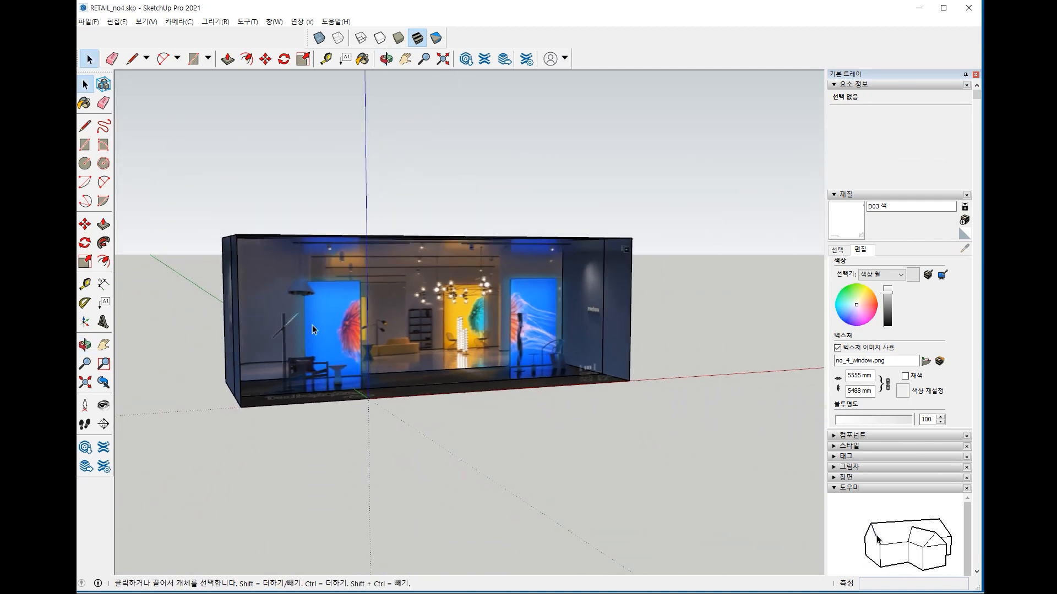
Open office_no13.skp without saving the changes to RETAIL_no4.skp.
left_click(345, 325)
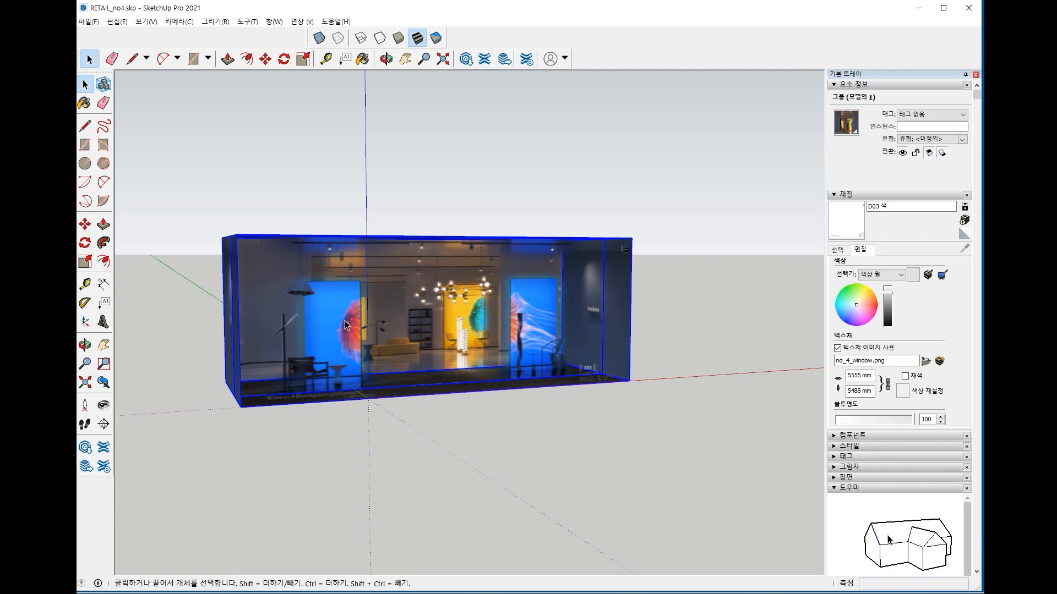
key("ctrl+o")
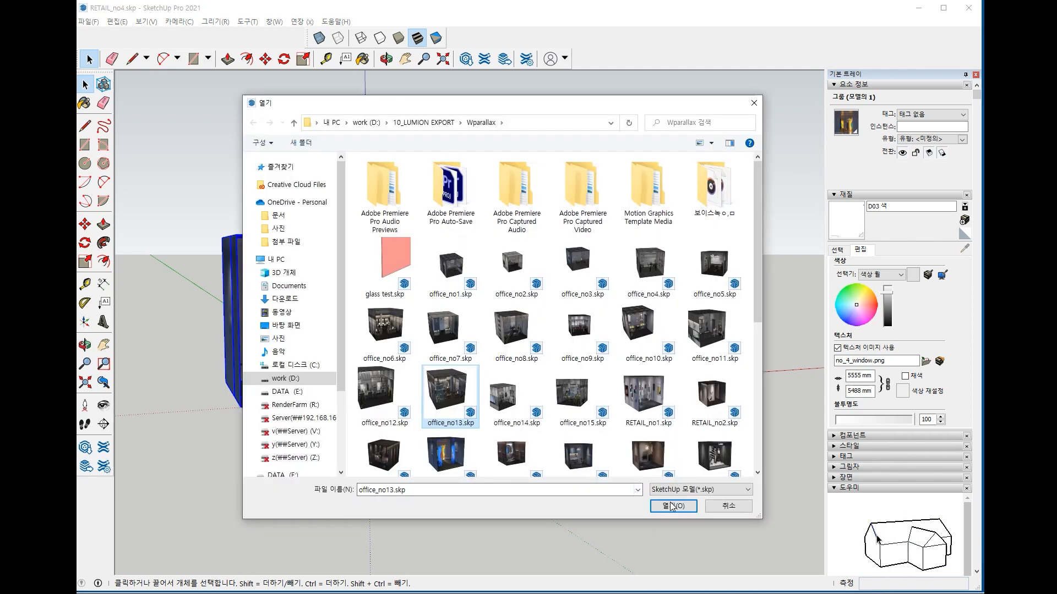
left_click(668, 507)
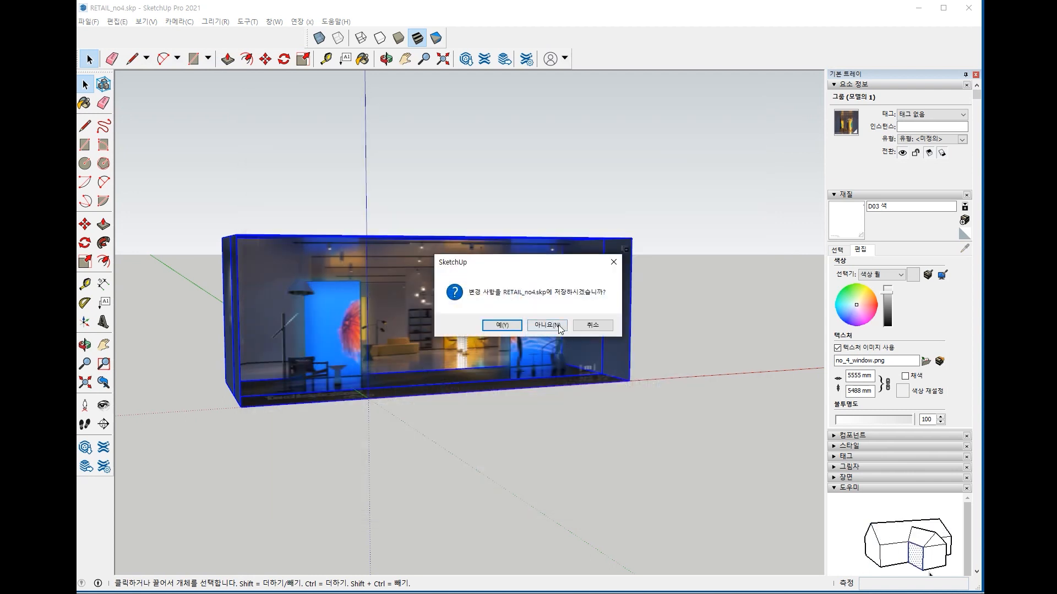
left_click(560, 325)
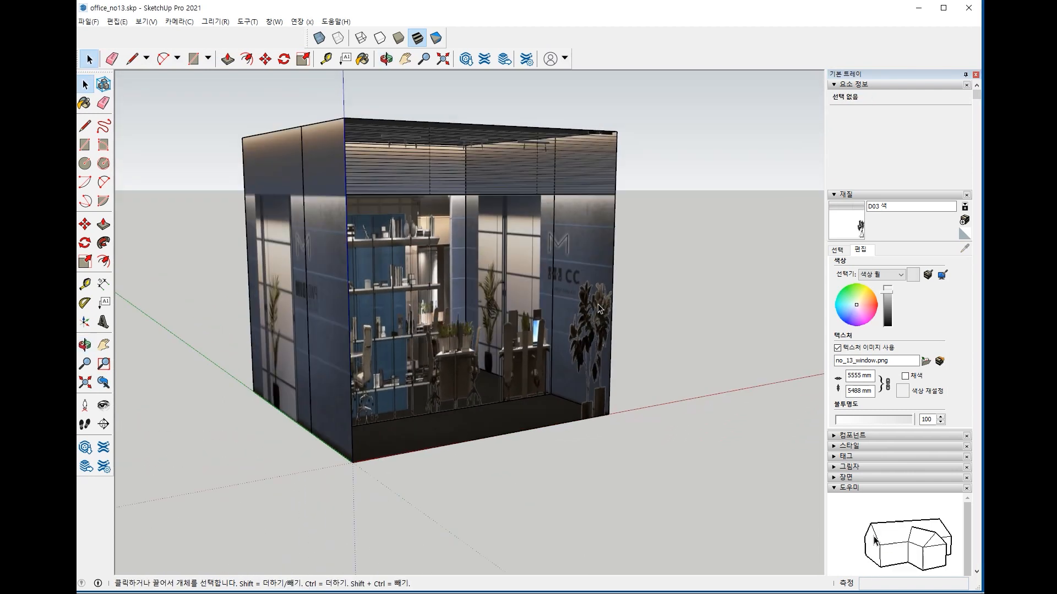
Stretch the office_no13 box outward in both directions along the red axis with the Scale tool.
left_click(471, 365)
key("s")
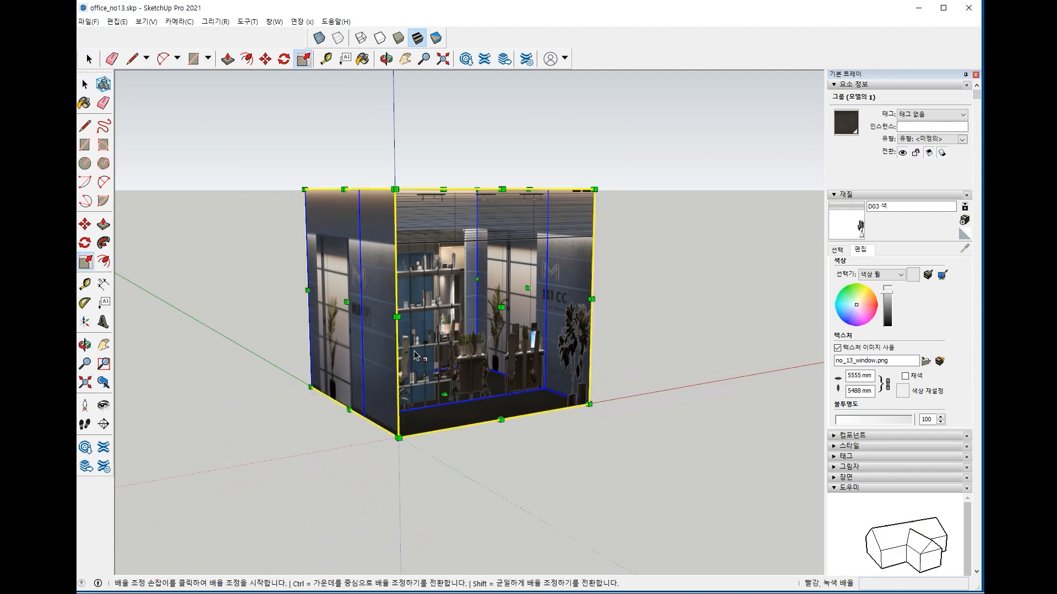
left_click_drag(348, 303, 153, 317)
left_click_drag(529, 287, 677, 239)
scroll(358, 431, "down", 2)
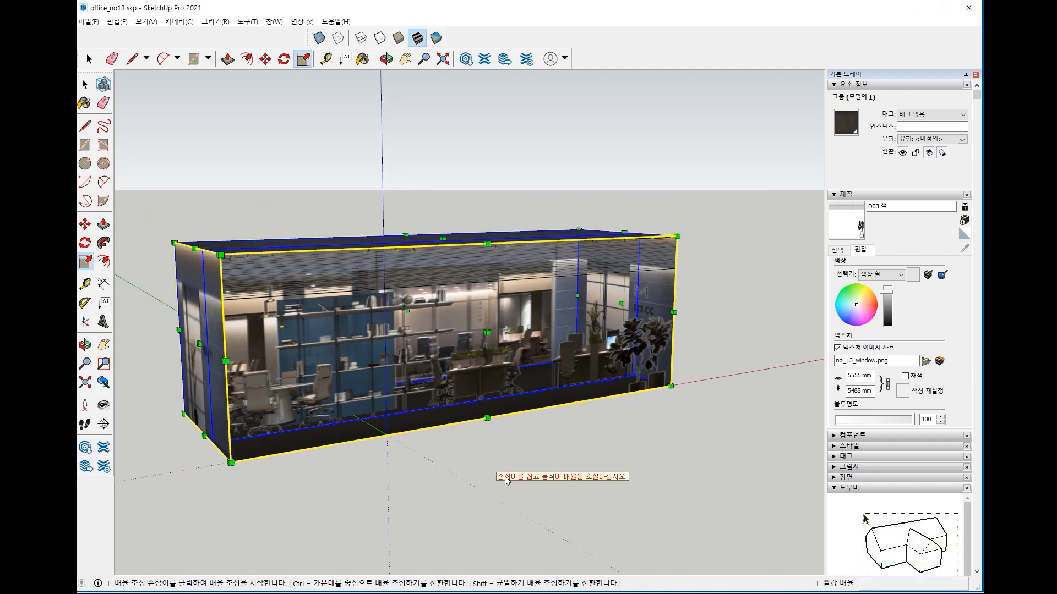
key("space")
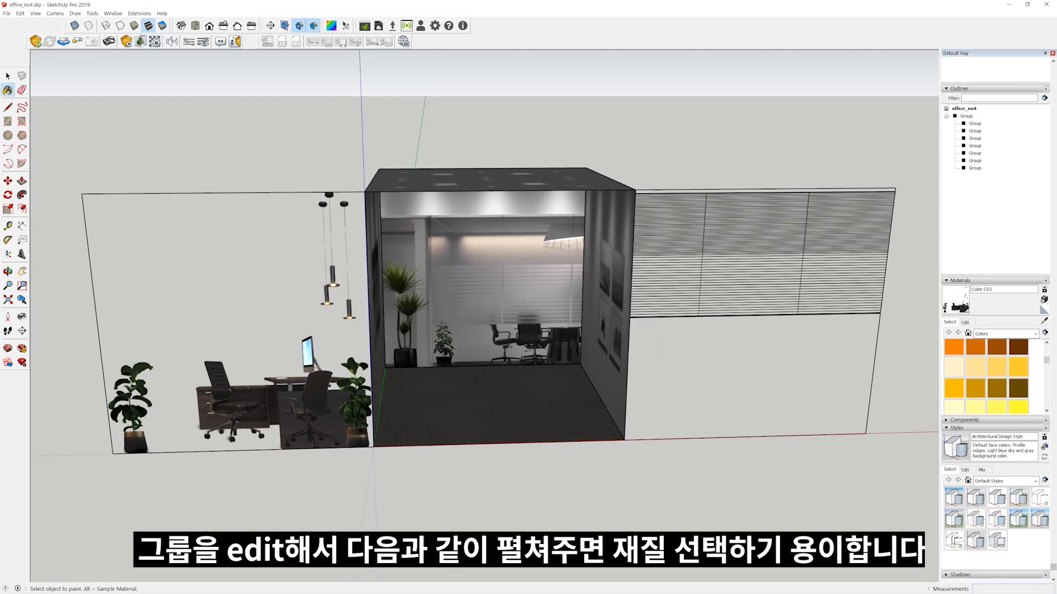
Replace the plant panel's C05 material texture with no_4_plant.png from the no_4+office folder.
left_click(965, 323)
left_click(1015, 406)
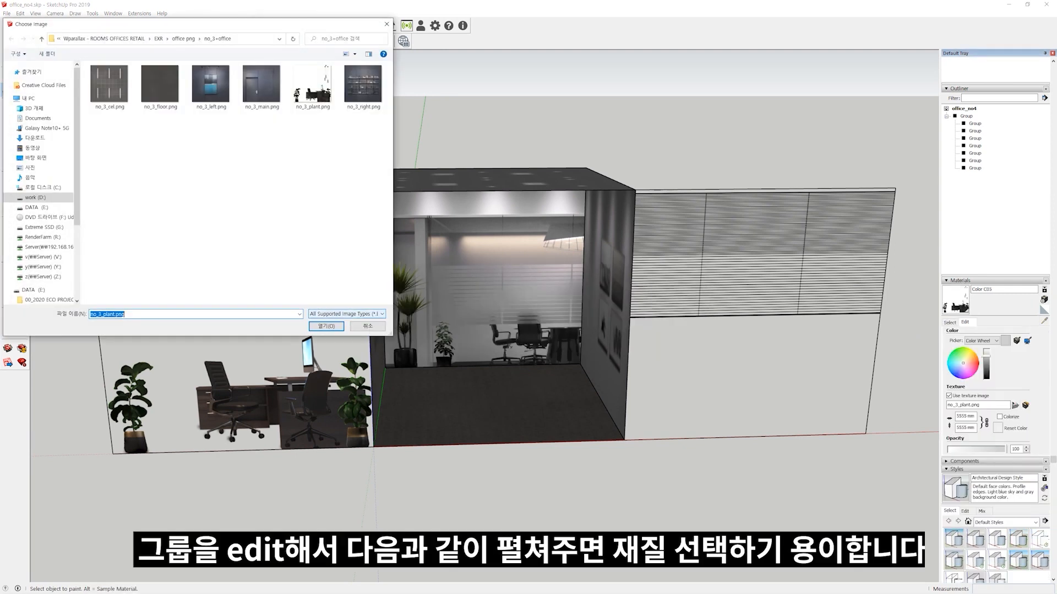
left_click(183, 39)
double_click(211, 105)
left_click(261, 88)
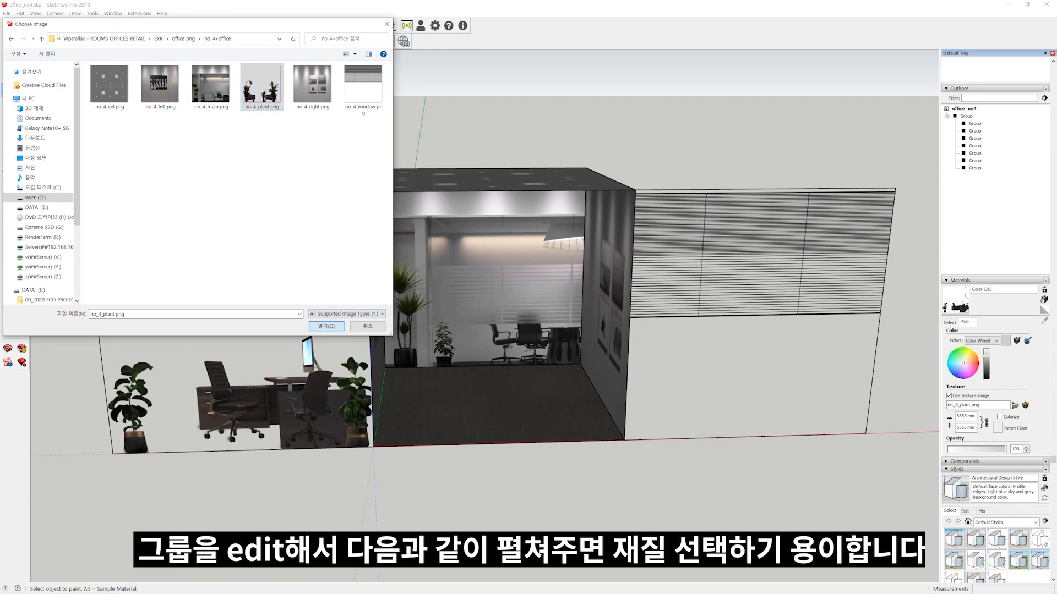
left_click(326, 326)
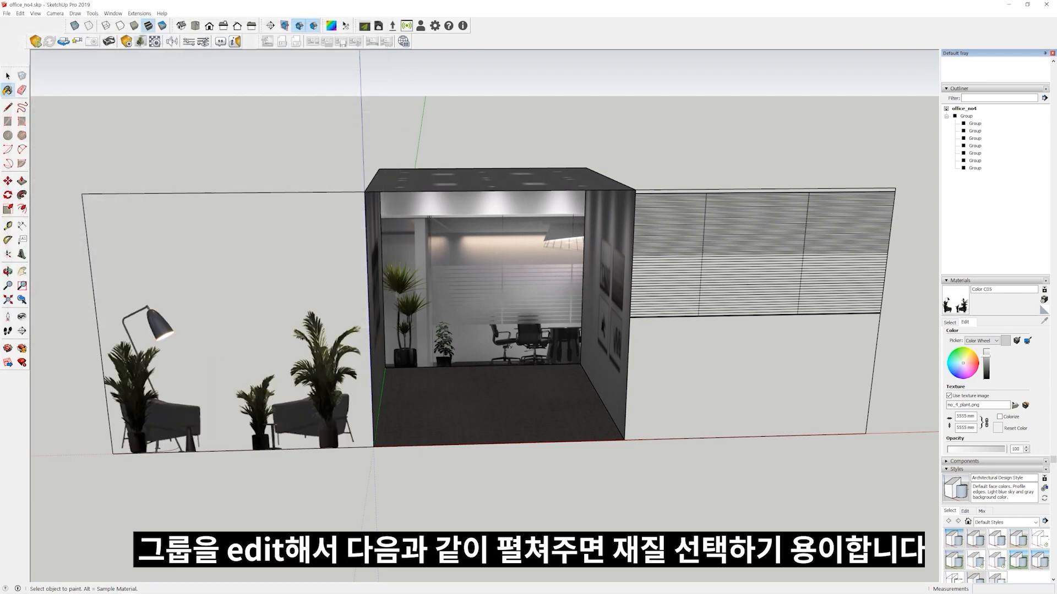
Sample the blind panel's D03 material and replace its texture with no_4_window.png from the no_4+office folder.
left_click(949, 323)
key("space")
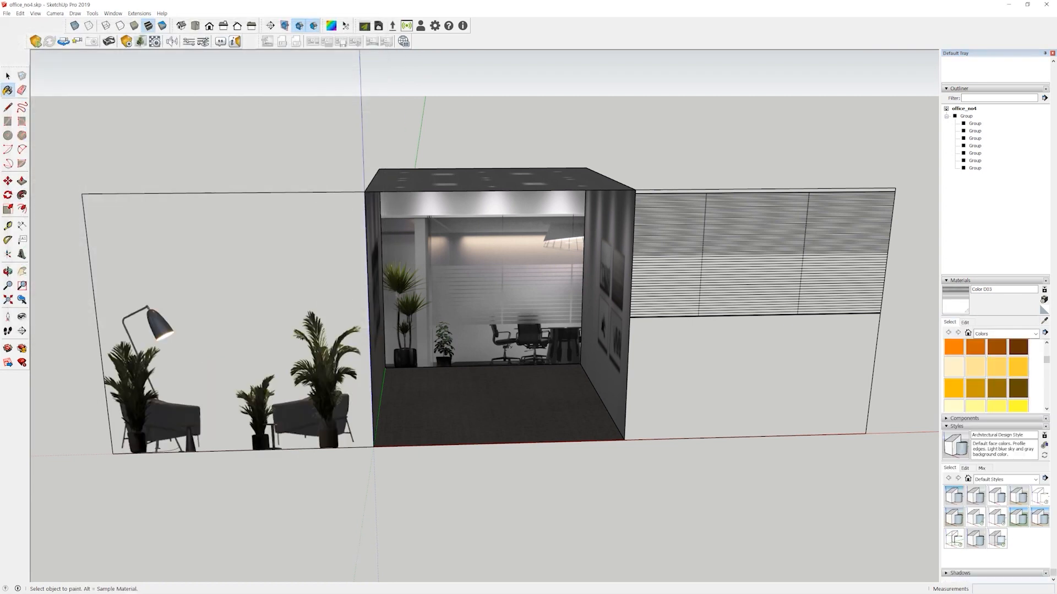
left_click(965, 322)
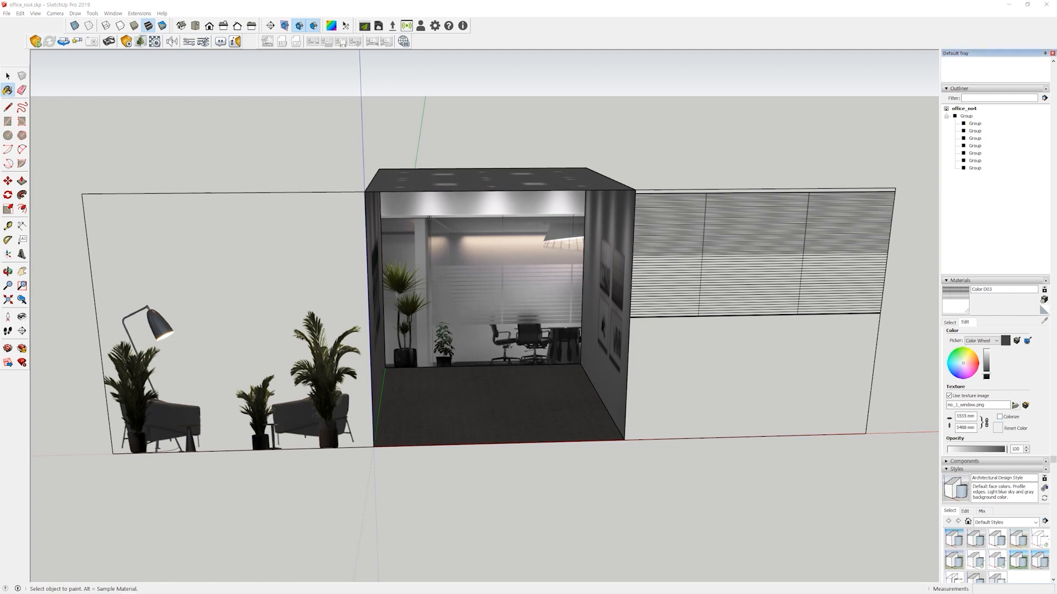
left_click(1015, 406)
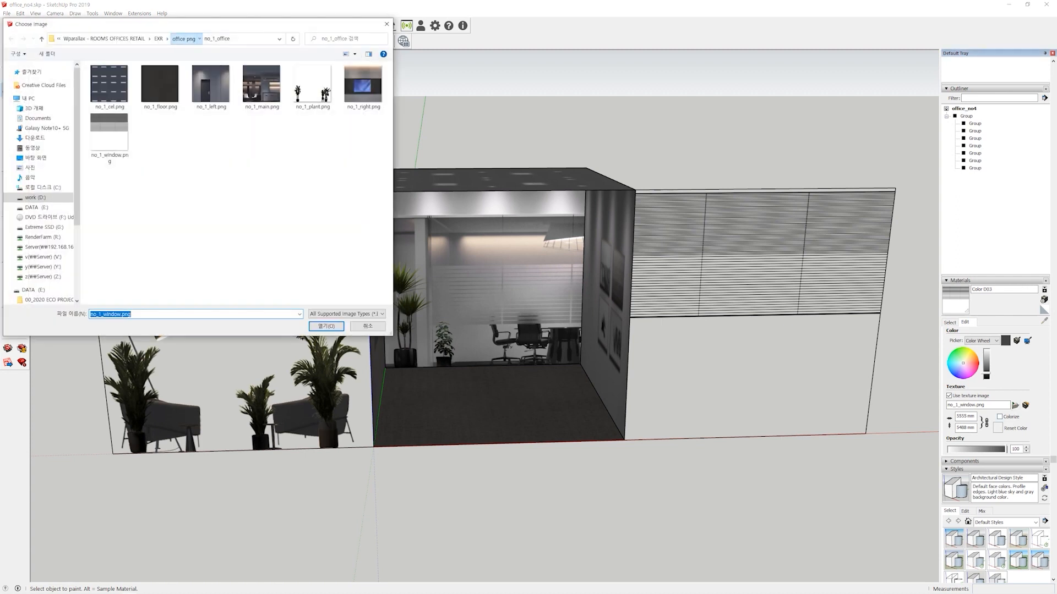
left_click(184, 39)
double_click(116, 104)
left_click(363, 88)
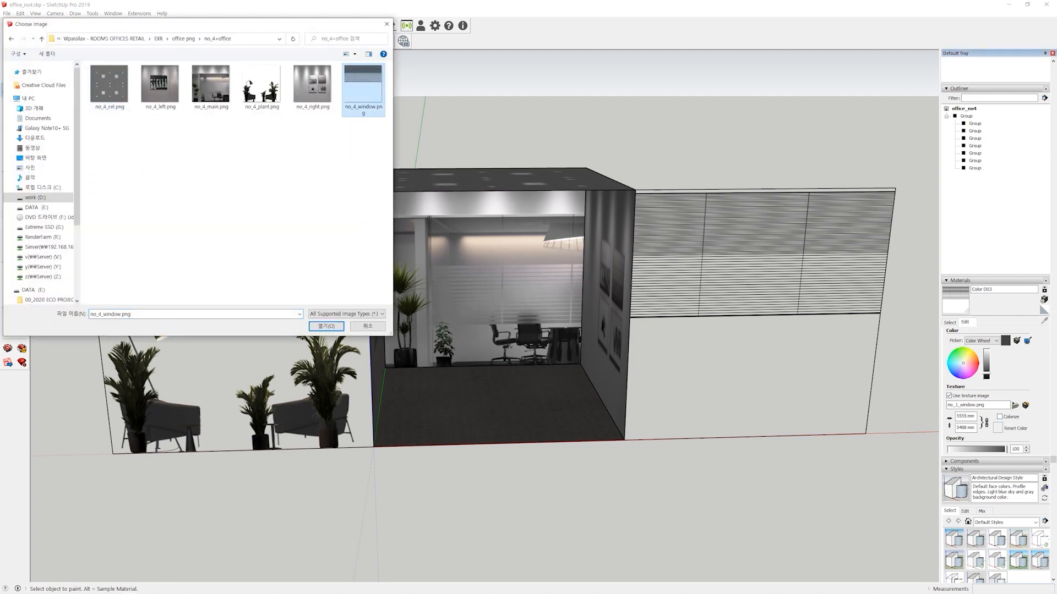
double_click(363, 88)
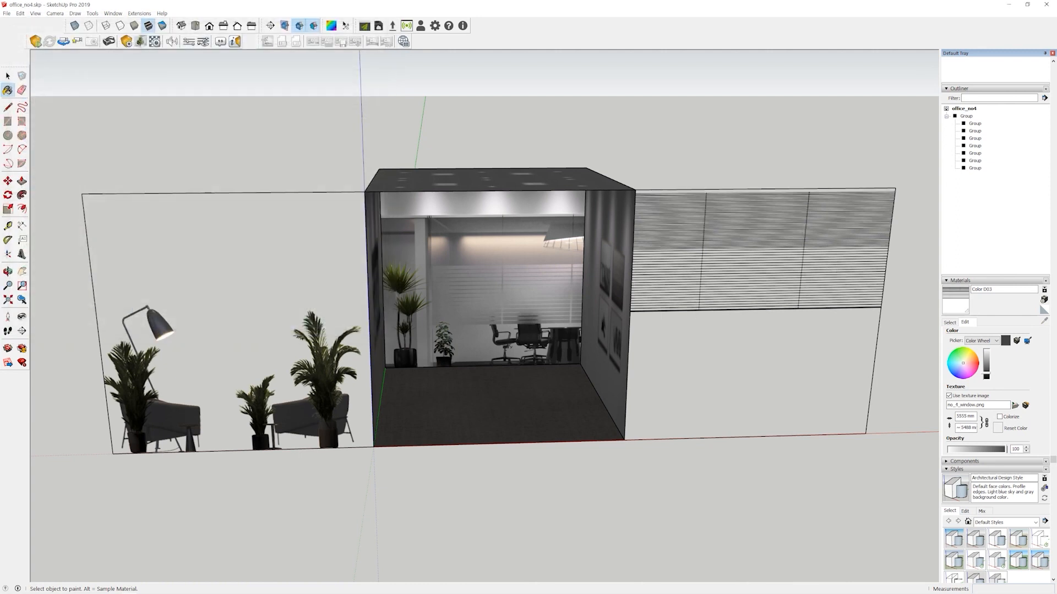
Open the office group for editing and move the plant panel by its lower inner corner to the midpoint of the side wall's bottom edge.
key("space")
left_click(495, 309)
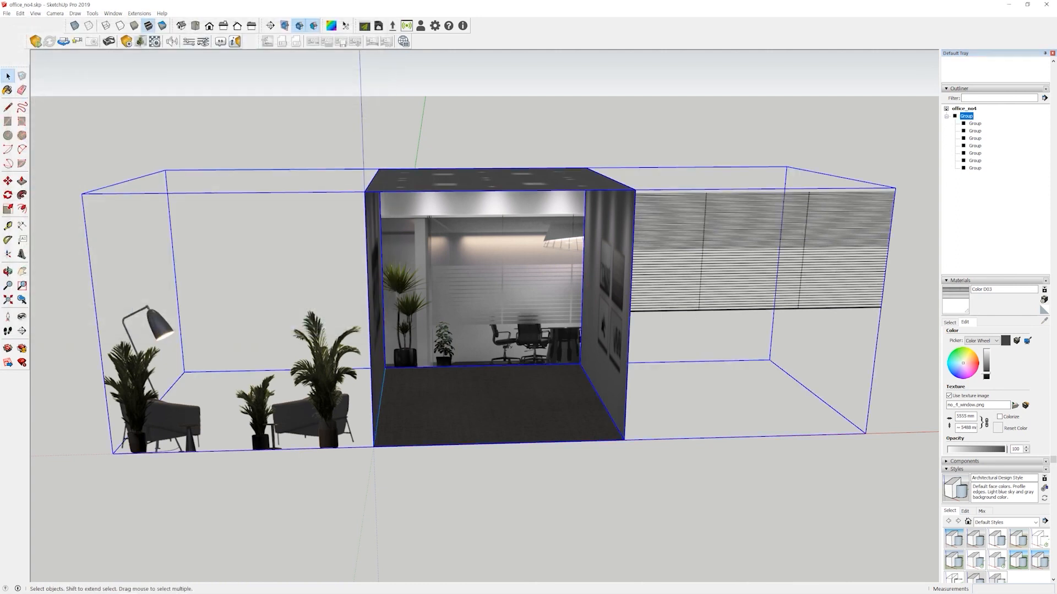
double_click(495, 308)
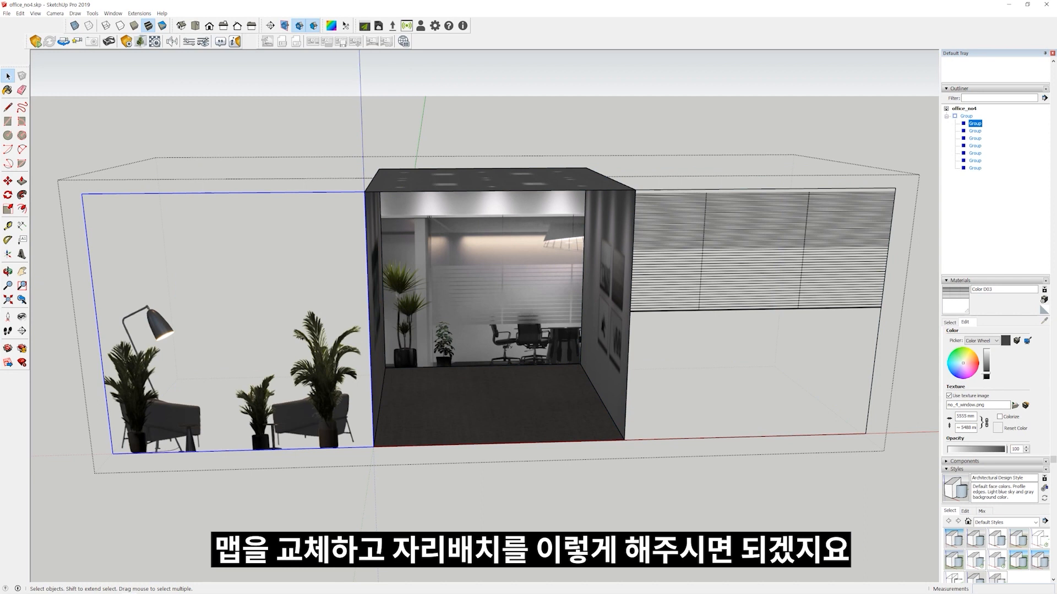
left_click(372, 448)
left_click(599, 397)
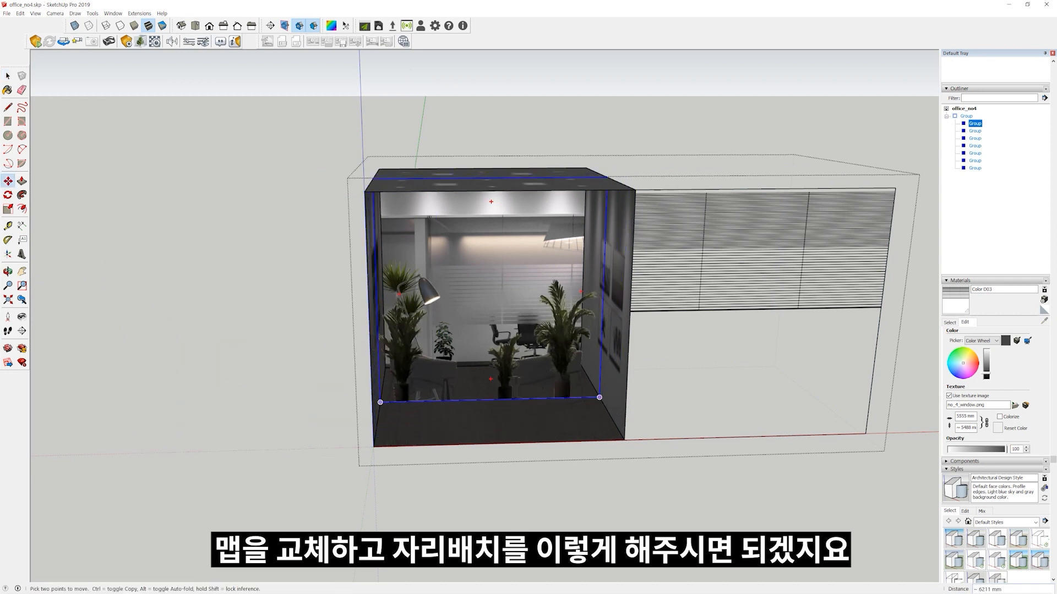
Move the window blind panel by its lower inner corner to the box's lower front corner at the origin, covering the front opening.
key("space")
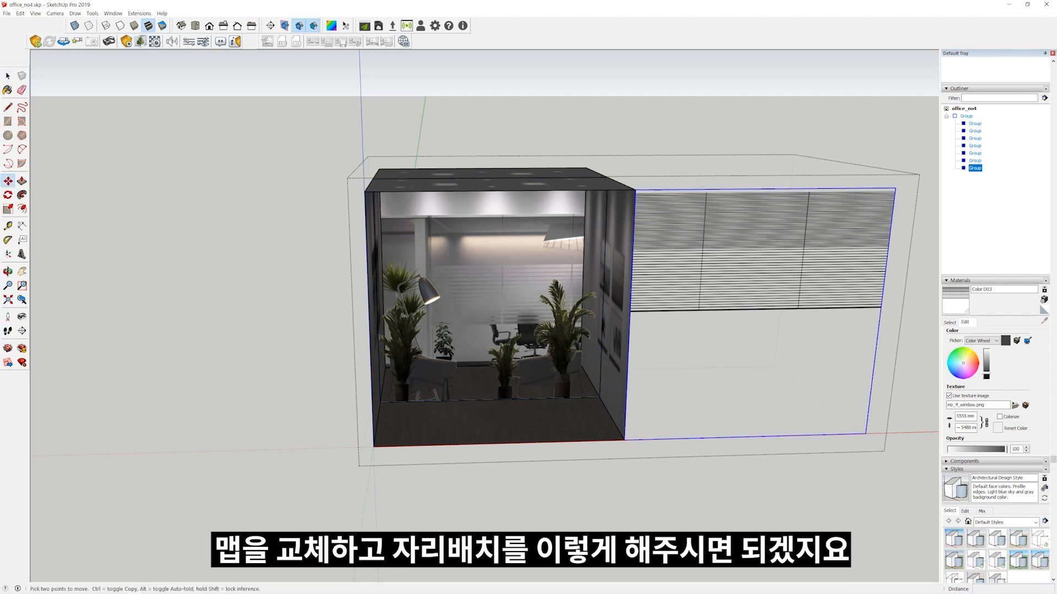
left_click(624, 440)
left_click(373, 447)
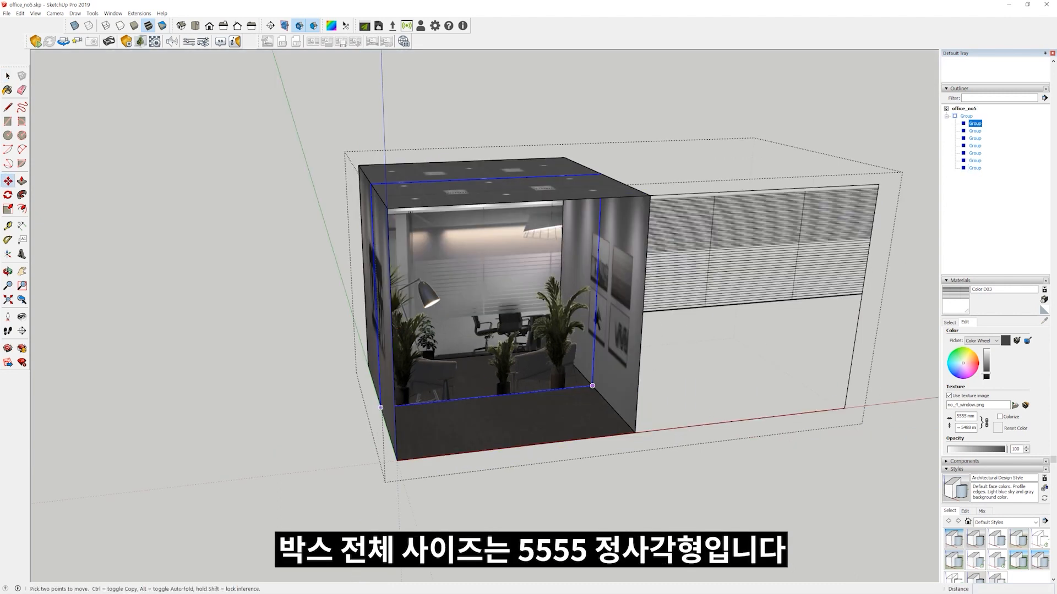
In office_no5, move the plant panel out of the box by its lower corner to the origin, and close the group.
left_click(592, 386)
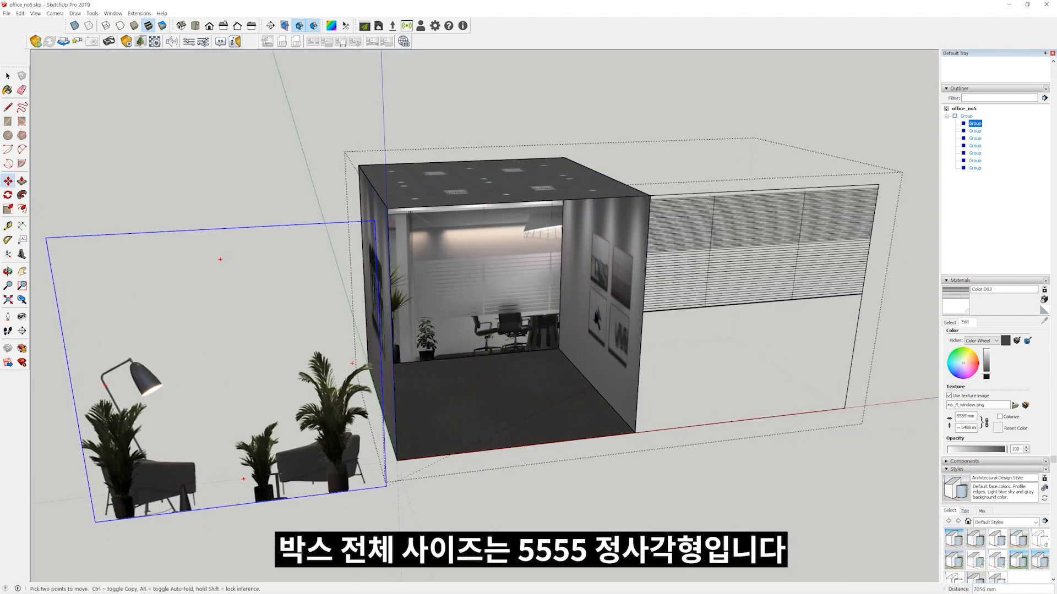
left_click(398, 461)
key("space")
key("Escape")
left_click(550, 484)
middle_click_drag(550, 484, 432, 400)
Replace the ceiling's E02 material texture with no_5_cel.png from the no_5+office folder, and open the calendar wall's material for editing.
left_click(950, 322)
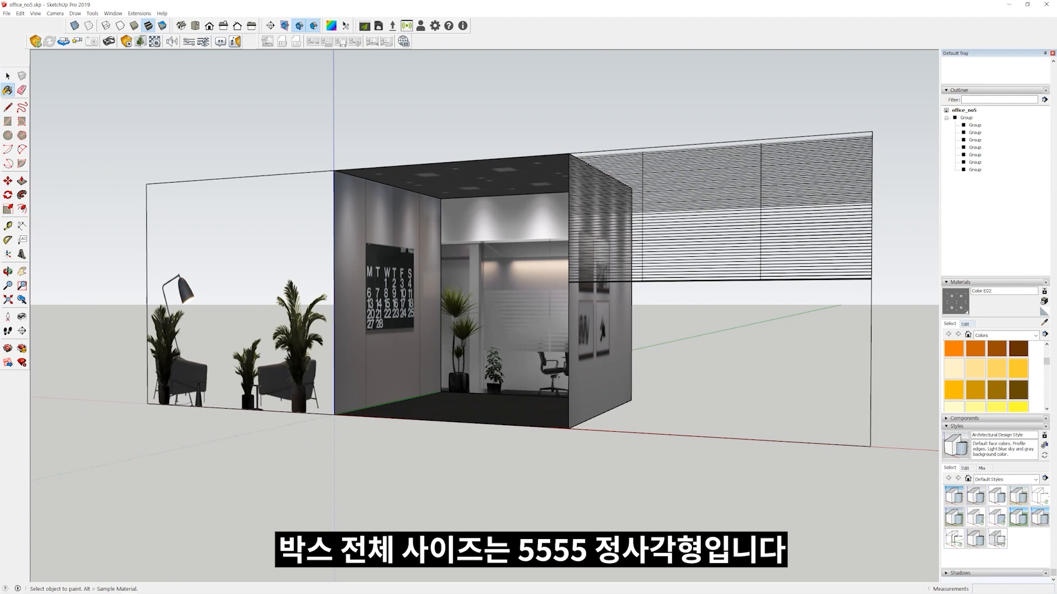
left_click(965, 324)
left_click(1015, 407)
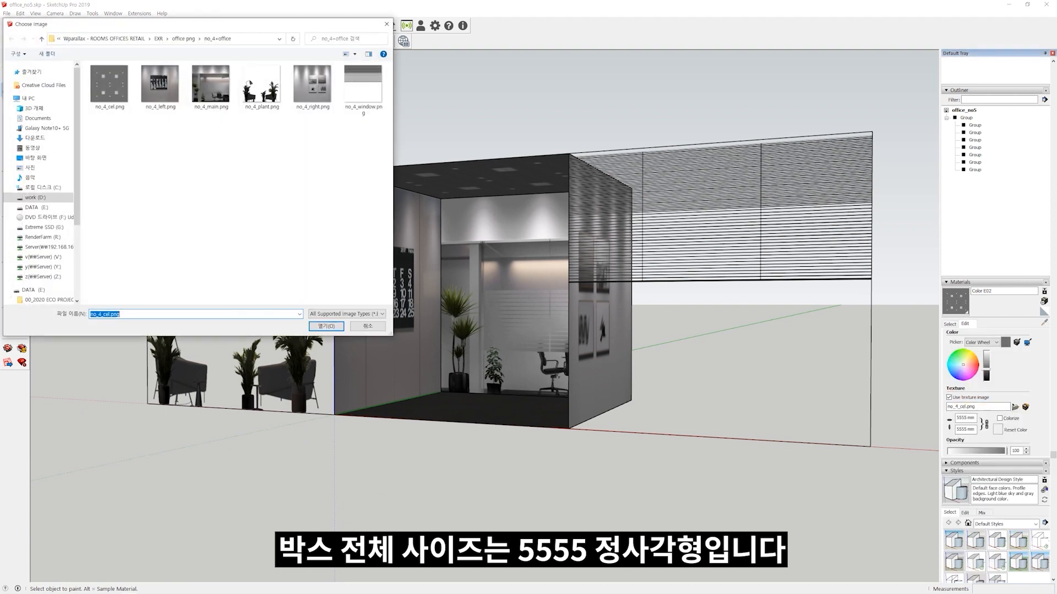
left_click(187, 38)
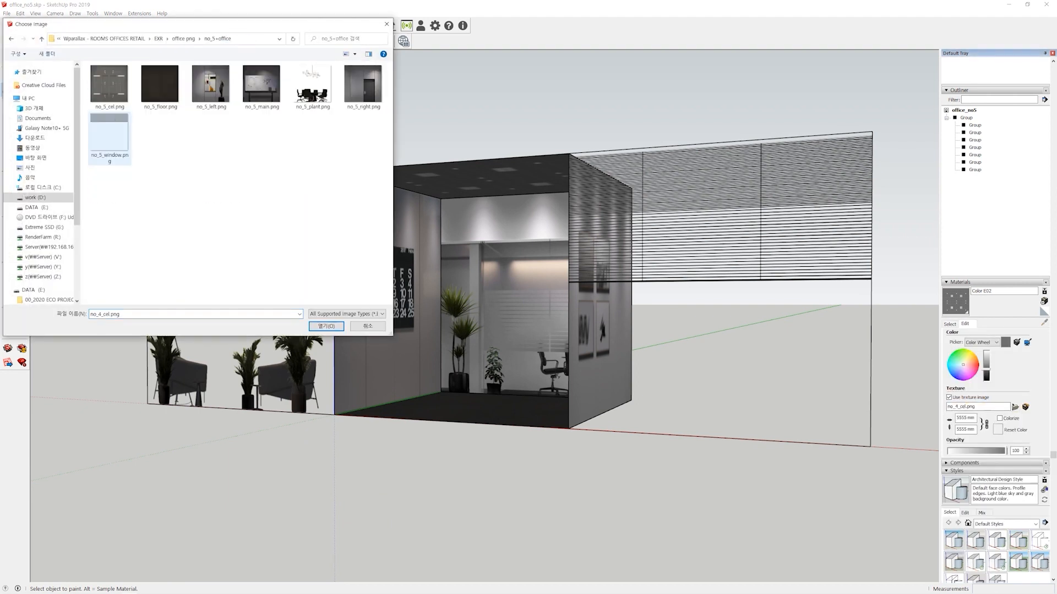
double_click(111, 112)
left_click(326, 327)
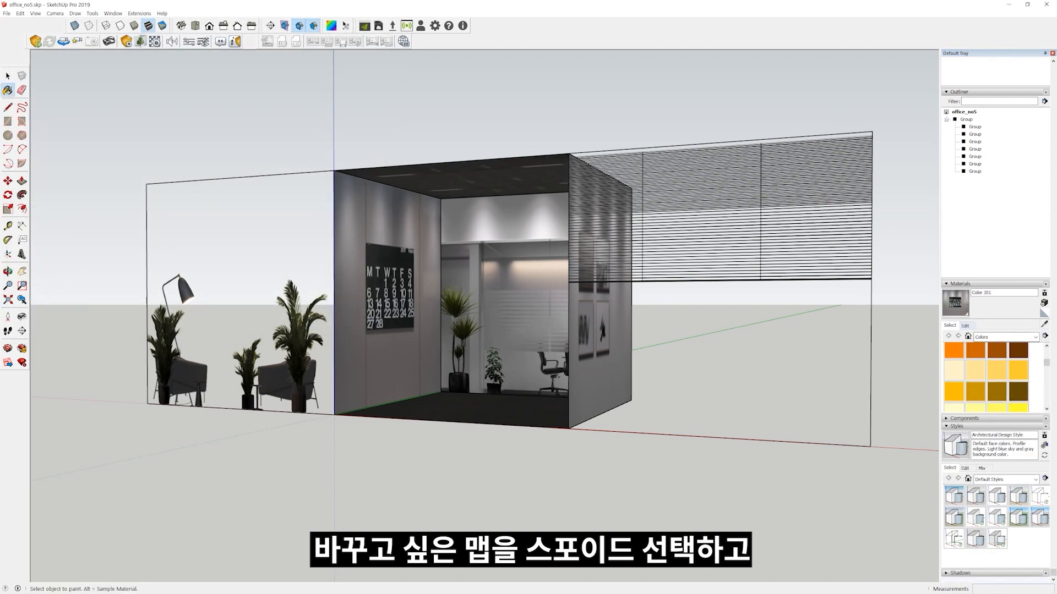
left_click(965, 325)
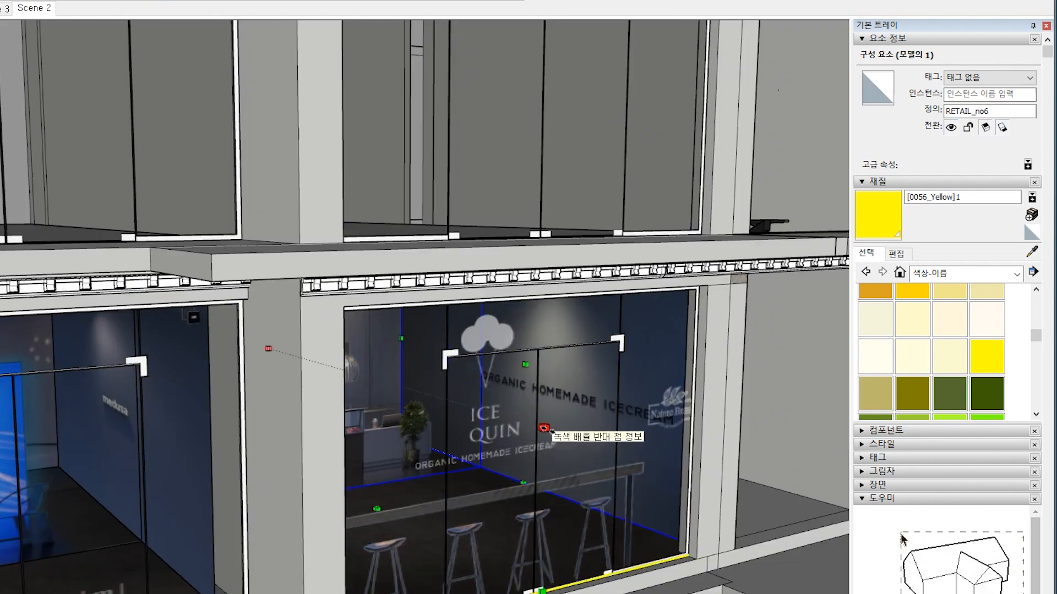
Place the RETAIL_no14 room component behind the glass front of the end shop bay above the ground-floor retail rooms.
mouse_move(671, 560)
middle_mouse_down()
mouse_move(440, 542)
mouse_move(495, 551)
middle_mouse_up()
scroll(353, 553, "down", 5)
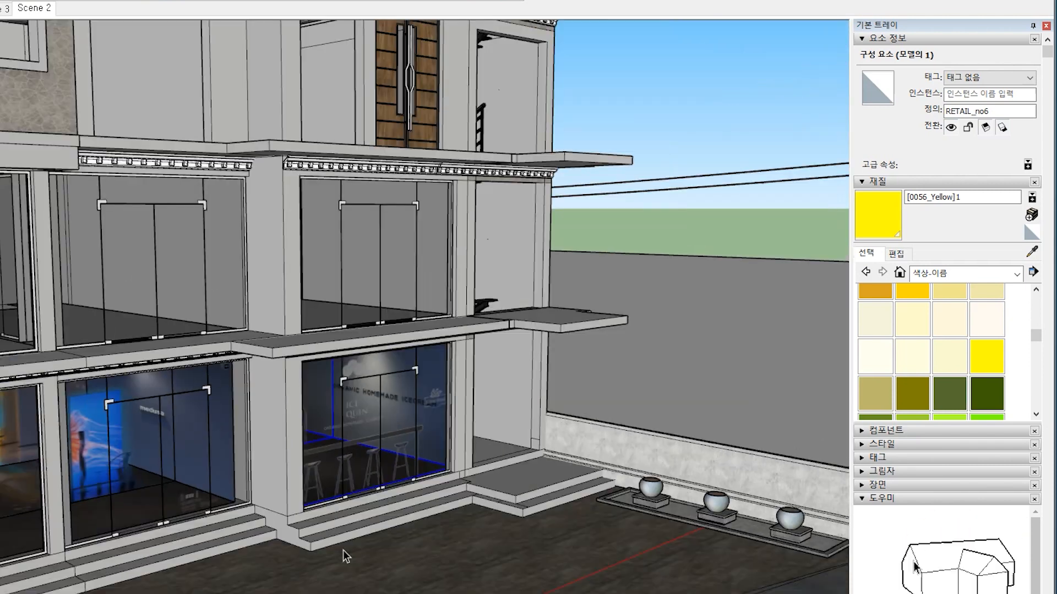
left_click(342, 552)
middle_click_drag(342, 553, 409, 539)
scroll(353, 467, "up", 4)
mouse_move(352, 468)
middle_mouse_down()
mouse_move(326, 587)
mouse_move(198, 418)
mouse_move(240, 463)
mouse_move(308, 220)
middle_mouse_up()
scroll(241, 462, "up", 3)
left_click(82, 509)
scroll(271, 456, "down", 4)
middle_click_drag(308, 220, 318, 265, "shift")
left_click_drag(356, 341, 356, 386)
mouse_move(356, 397)
middle_mouse_down()
mouse_move(309, 457)
mouse_move(400, 500)
mouse_move(308, 470)
mouse_move(331, 538)
mouse_move(384, 464)
middle_mouse_up()
left_click(543, 571)
middle_click_drag(542, 567, 290, 394)
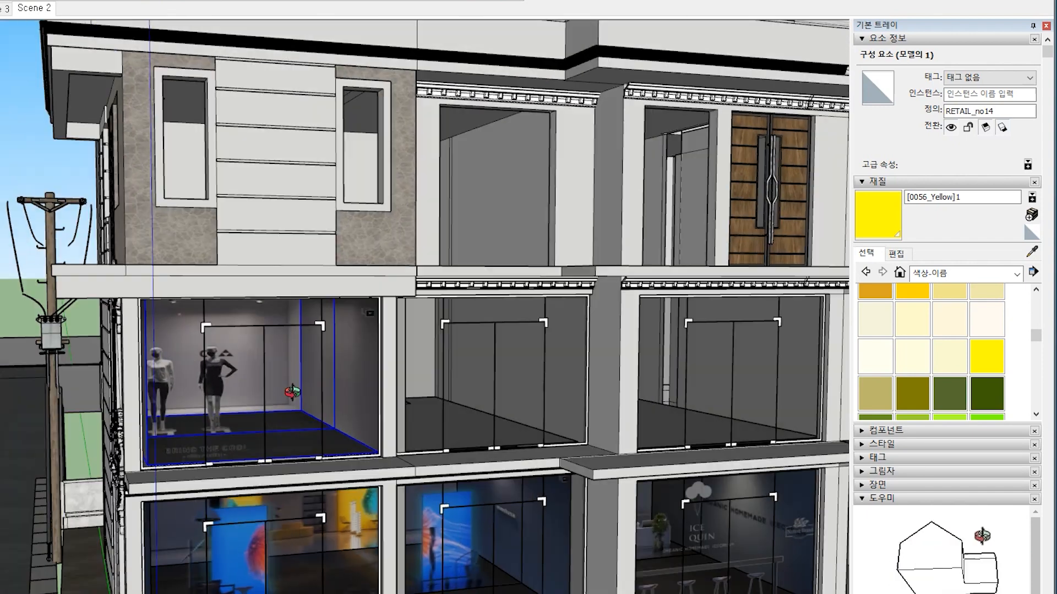
Open the RETAIL_no14 room component for editing and move its mannequin panel along the green axis by its lower corner.
key("space")
scroll(197, 319, "up", 10)
left_click(196, 334)
scroll(197, 334, "up", 5)
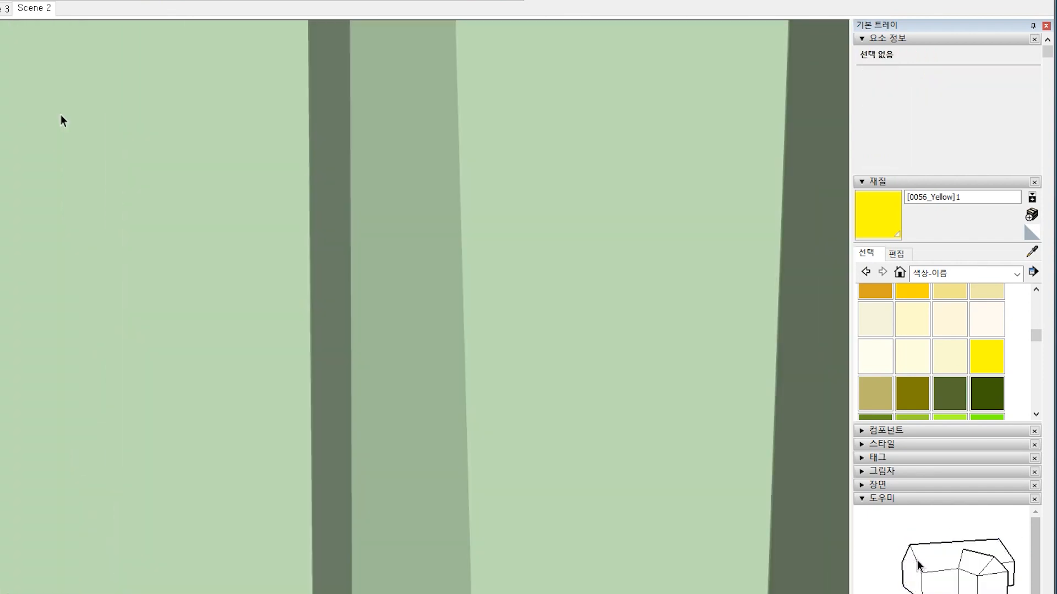
left_click(3, 8)
scroll(308, 336, "up", 3)
middle_click_drag(308, 337, 224, 439)
scroll(361, 398, "up", 6)
double_click(156, 472)
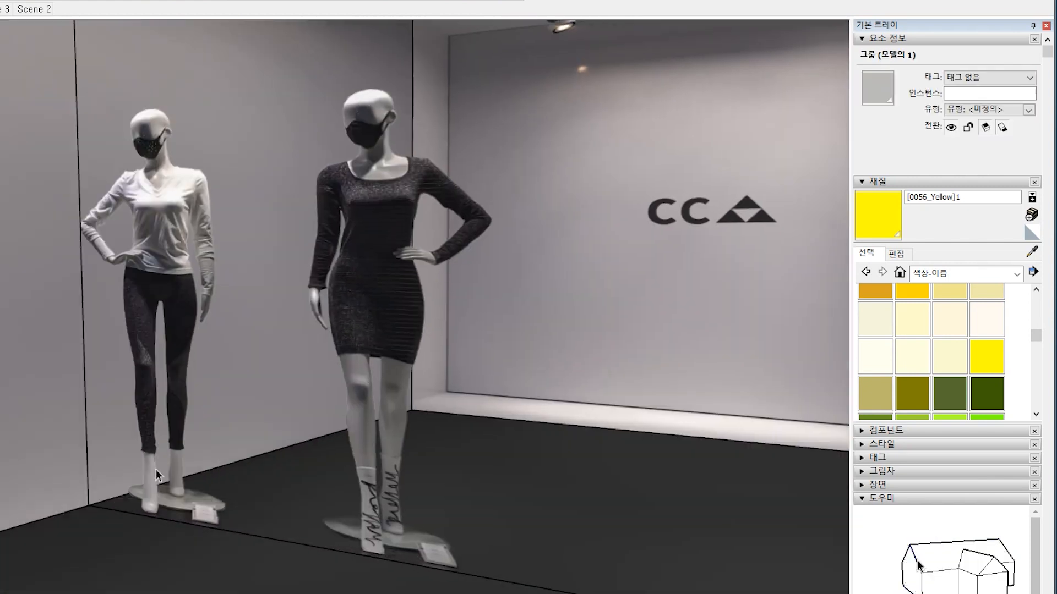
double_click(136, 515)
double_click(144, 499)
key("Escape")
key("m")
middle_click_drag(90, 505, 389, 373)
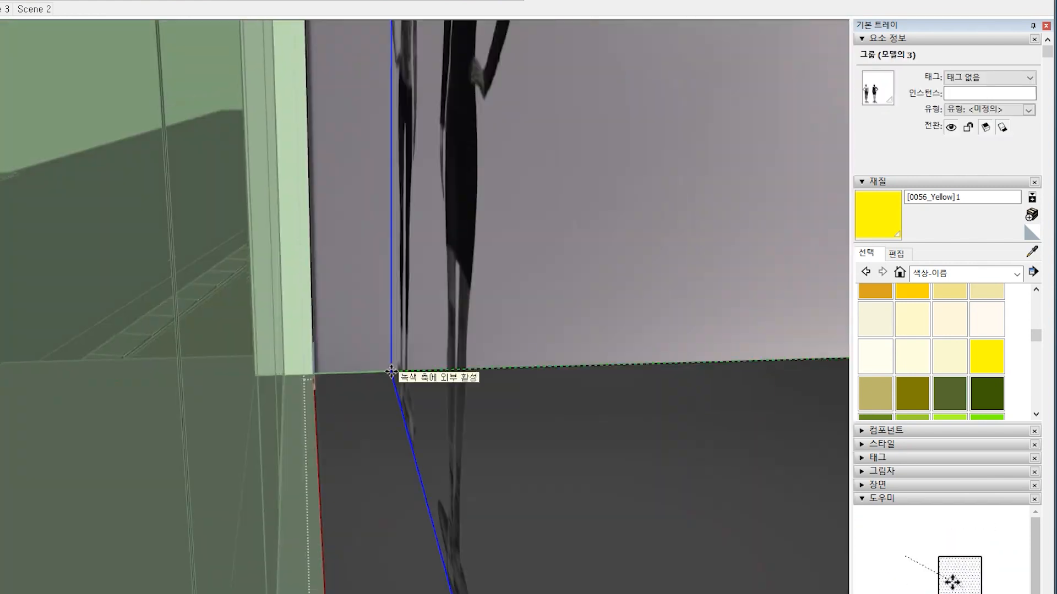
left_click(389, 373)
key("space")
Place the RETAIL_no1 room component behind the glass front of the middle bay, beside the RETAIL_no14 room.
scroll(389, 373, "down", 8)
left_click(345, 550)
middle_click_drag(345, 551, 352, 440)
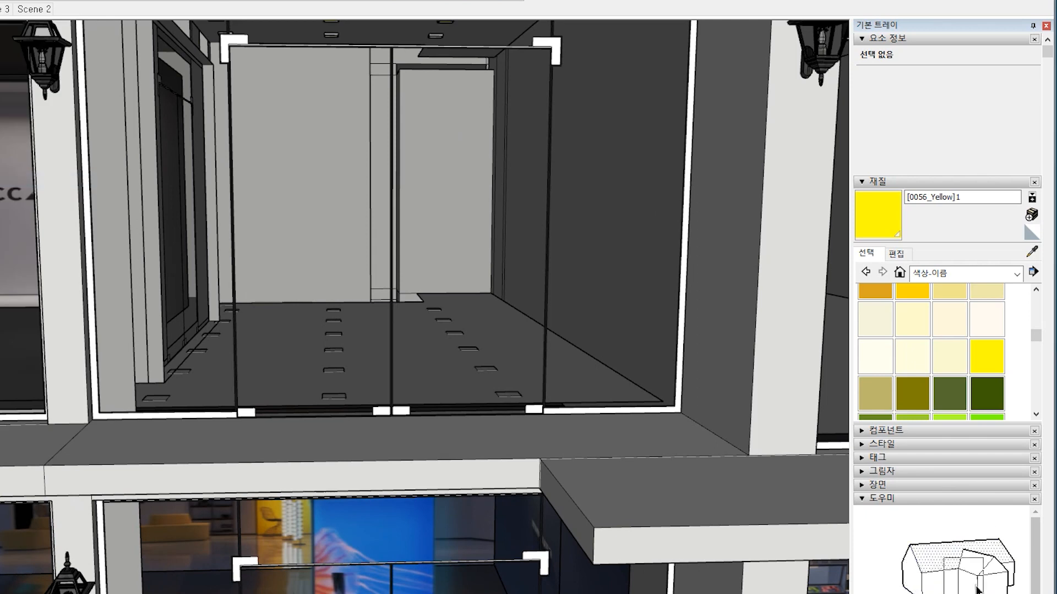
left_click(136, 411)
scroll(136, 411, "down", 4)
Scale the RETAIL_no1 room's width down until its side meets the edge of the middle bay's opening.
key("s")
left_click(353, 84)
middle_click_drag(308, 385, 291, 330)
key("space")
key("s")
left_click_drag(540, 302, 685, 300)
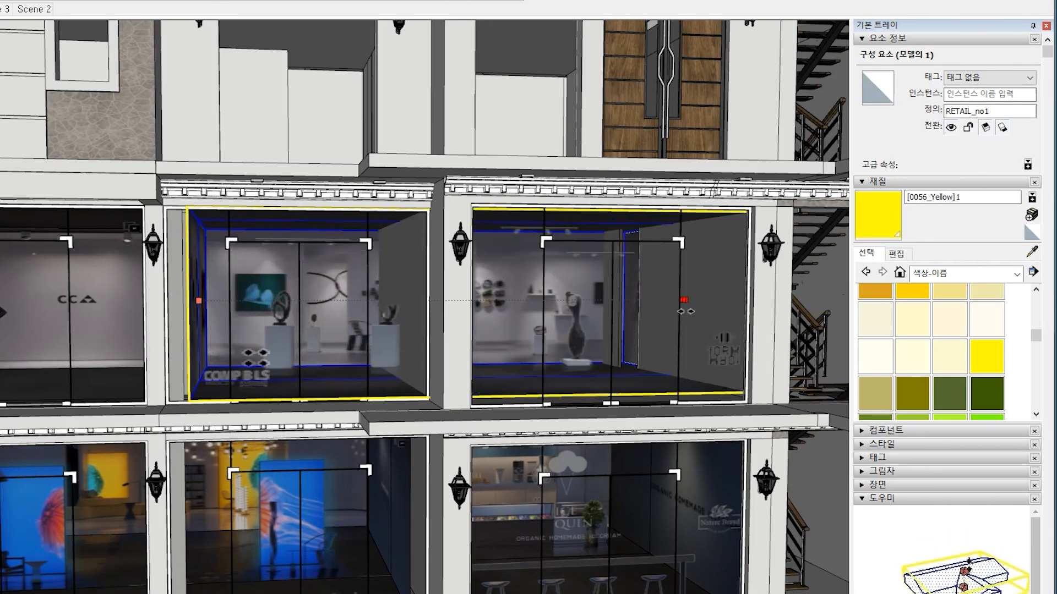
middle_click_drag(539, 354, 495, 363)
scroll(496, 363, "up", 3)
left_click_drag(664, 291, 680, 293)
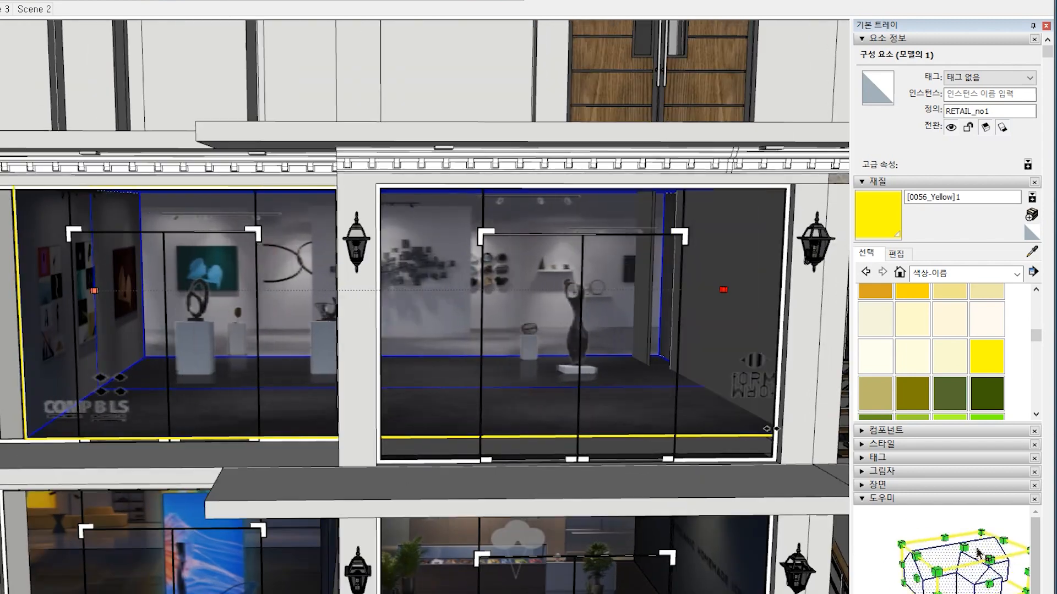
middle_click_drag(381, 332, 436, 276)
left_click_drag(675, 290, 380, 314)
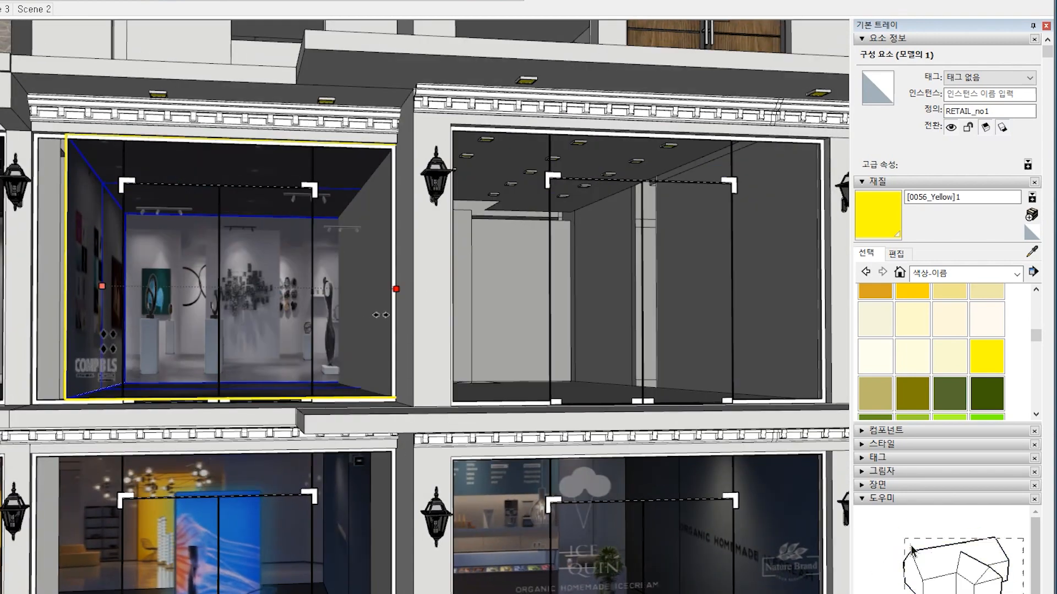
key("space")
Place the RETAIL_no9 room component behind the glass front of the bay above the ice cream shop.
middle_click_drag(366, 389, 352, 435)
scroll(325, 358, "down", 5)
scroll(385, 380, "up", 6)
left_click(183, 215)
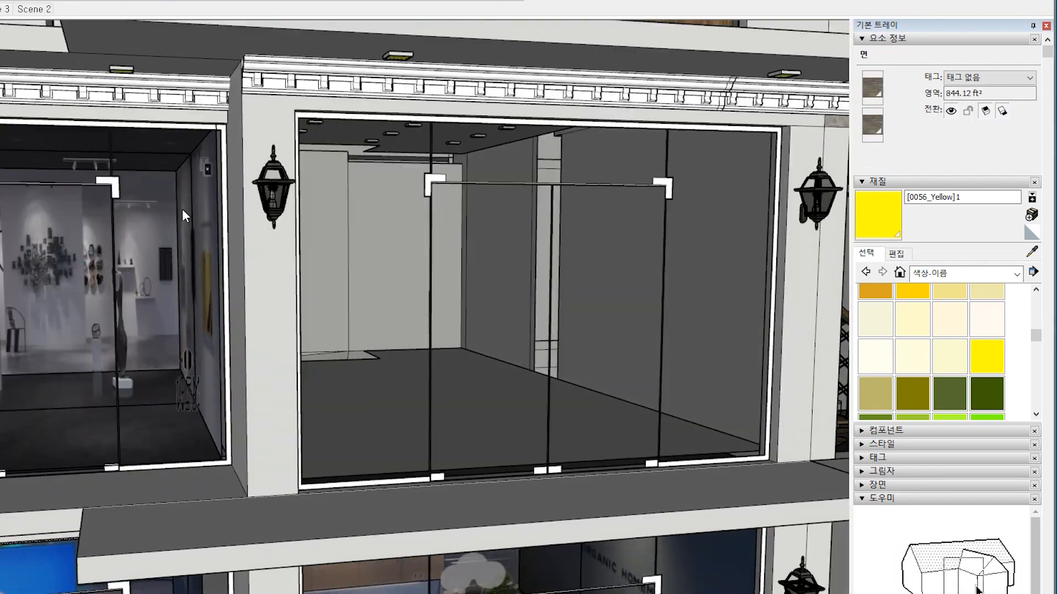
key("space")
left_click(396, 418)
Scale down the height and width of the RETAIL_no9 room to fit the bay's window opening.
key("s")
scroll(408, 396, "down", 3)
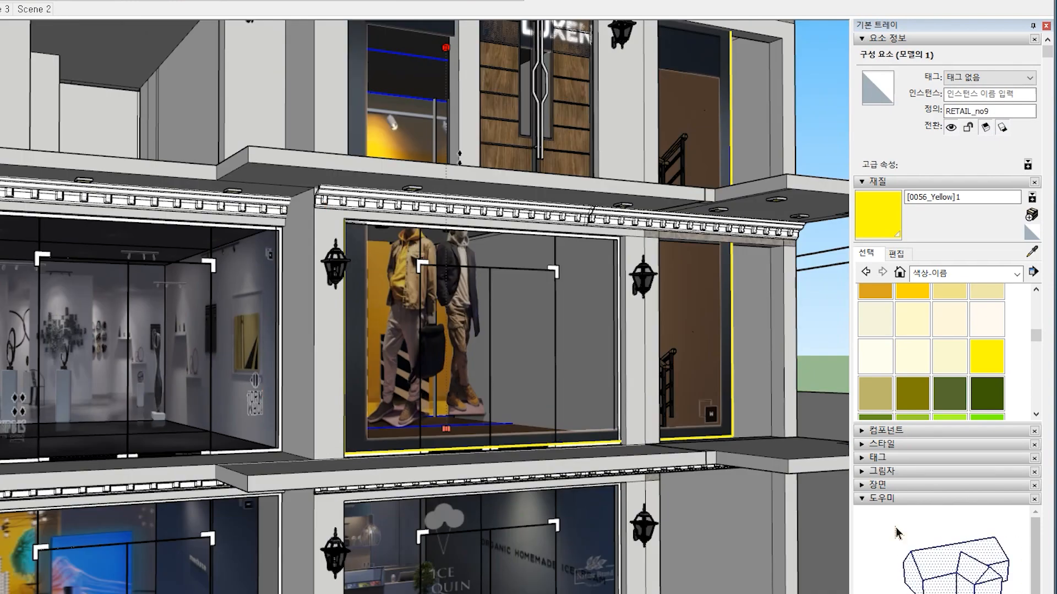
left_click_drag(542, 41, 556, 231)
middle_click_drag(618, 358, 567, 353)
left_click_drag(600, 345, 513, 357)
middle_click_drag(350, 470, 489, 468)
scroll(489, 468, "up", 4)
Adjust the RETAIL_no9 room's position in the bay and scale its remaining side to fit behind the glass.
key("m")
scroll(350, 428, "up", 4)
middle_click_drag(350, 428, 124, 375)
scroll(302, 342, "down", 5)
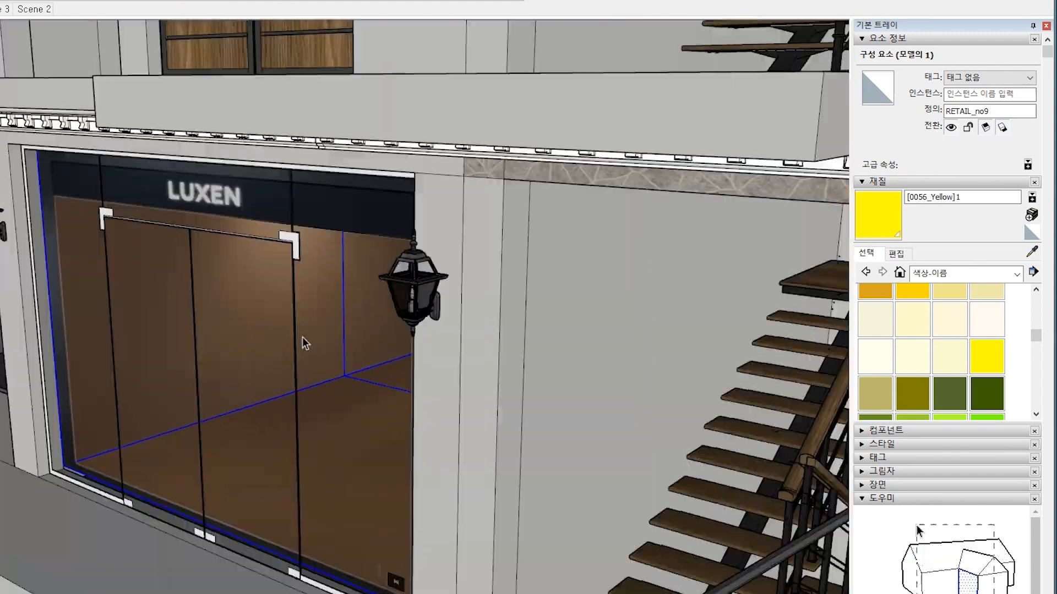
middle_click_drag(303, 342, 578, 353)
key("s")
left_click_drag(499, 336, 436, 340)
middle_click_drag(448, 368, 224, 567)
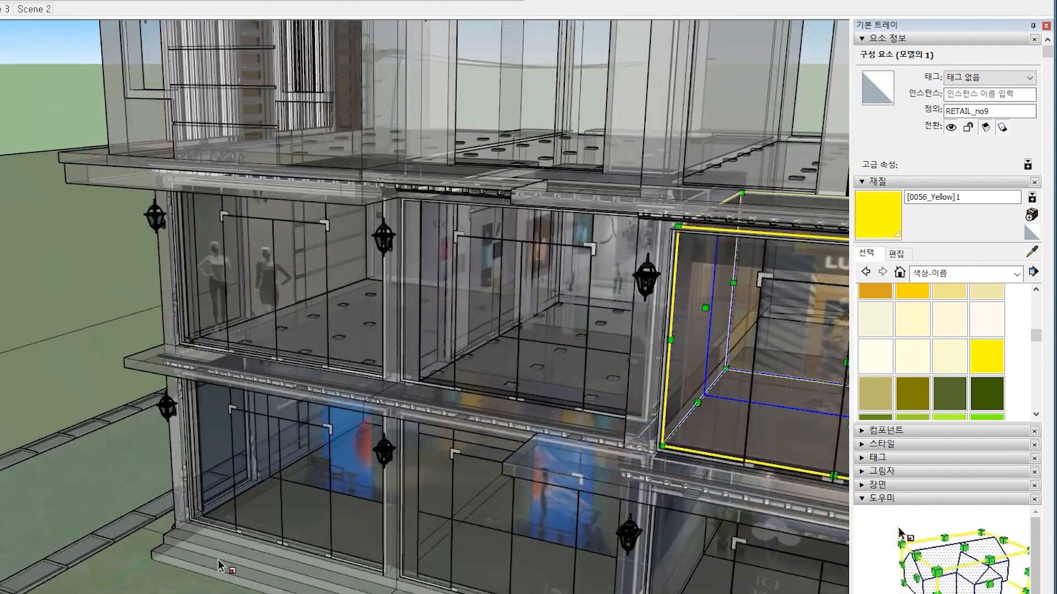
Turn X-ray view off and hide the glass fronts covering the shop rooms.
key("space")
left_click(224, 566)
middle_click_drag(353, 484, 259, 440)
key("x")
middle_click_drag(251, 341, 627, 497)
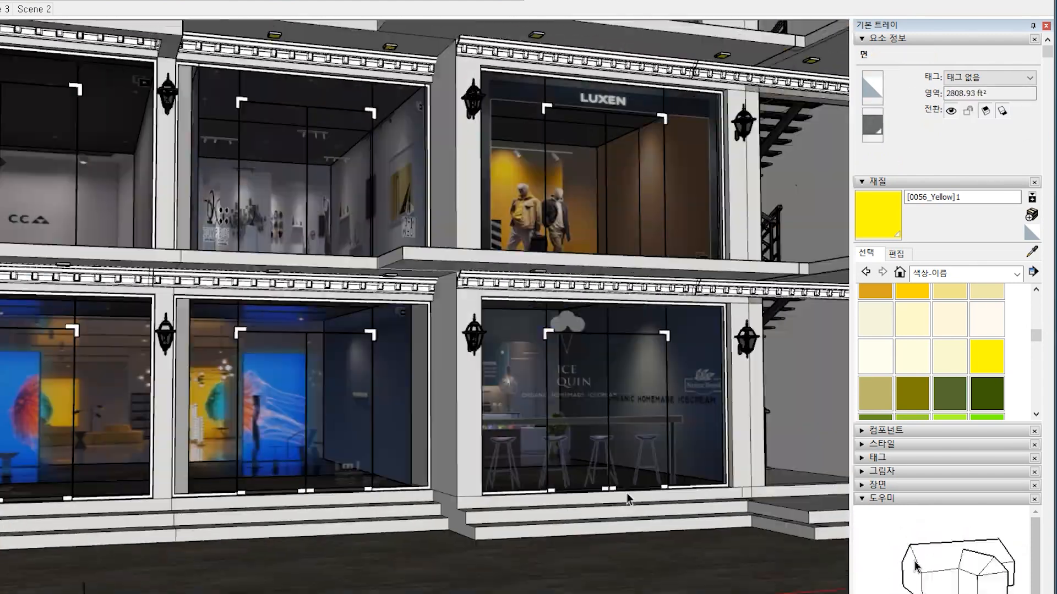
scroll(627, 498, "down", 2)
right_click(158, 200)
left_click(206, 240)
Select the five shop room components on both floors and delete the rest of the building around them.
left_click(154, 259, "shift")
left_click(308, 440, "shift")
left_click(539, 418, "shift")
left_click(540, 284, "shift")
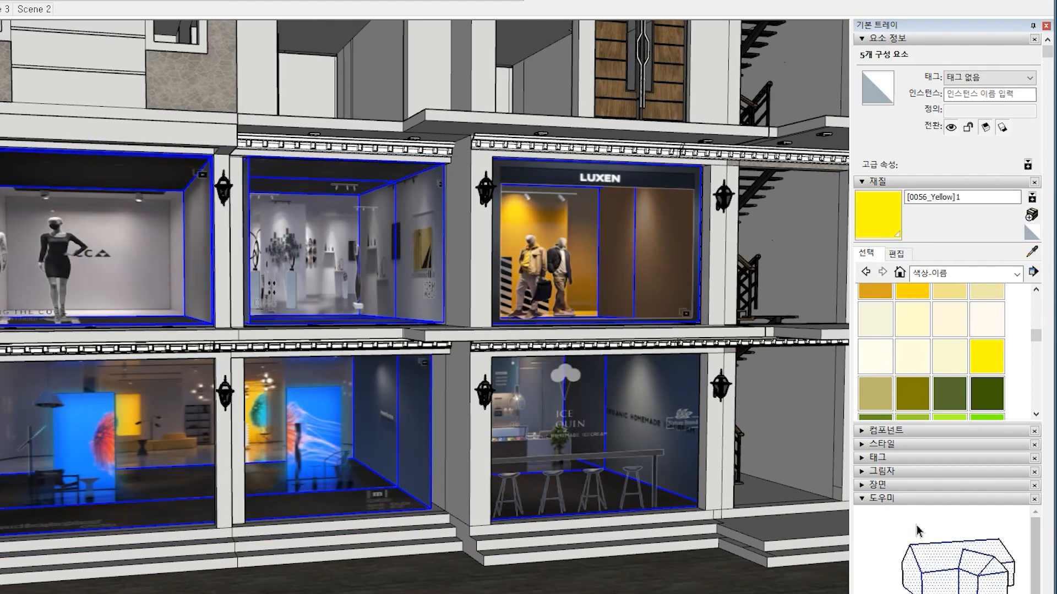
scroll(143, 194, "down", 2)
left_click(110, 123)
key("Delete")
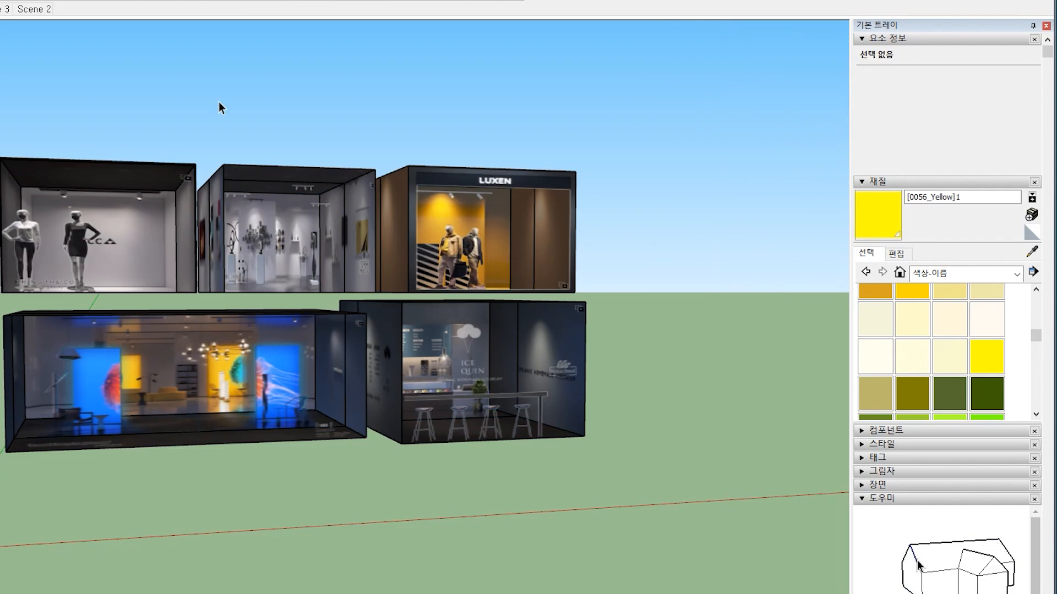
Select all the remaining shop room components in the model.
scroll(548, 294, "down", 2)
key("ctrl+a")
left_click(0, 0)
left_click(11, 38)
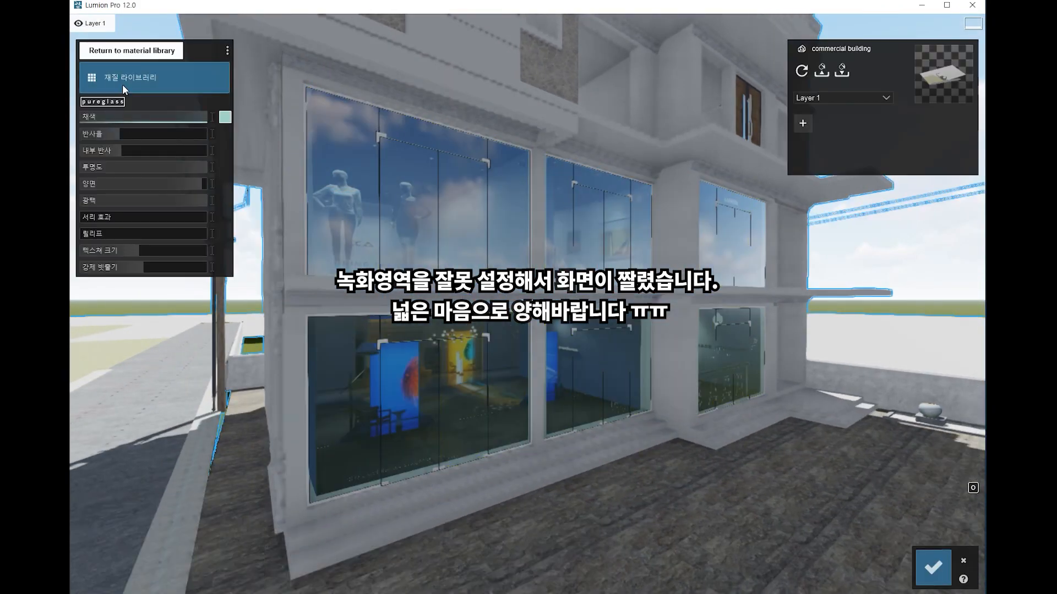
Switch to Lumion and open the material library for the commercial building's shop window glass.
left_click(122, 81)
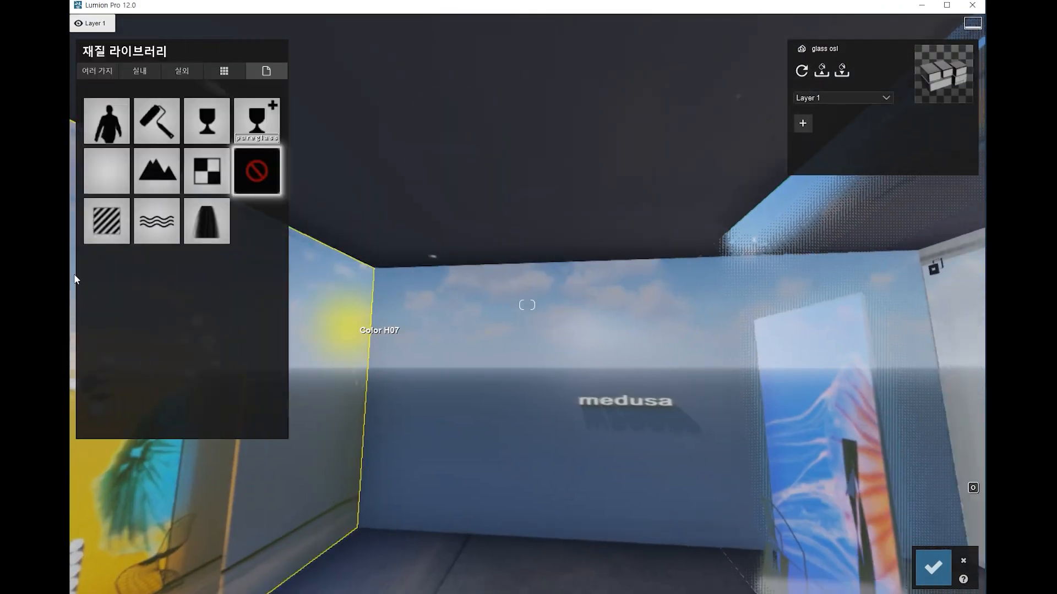
left_click(165, 254)
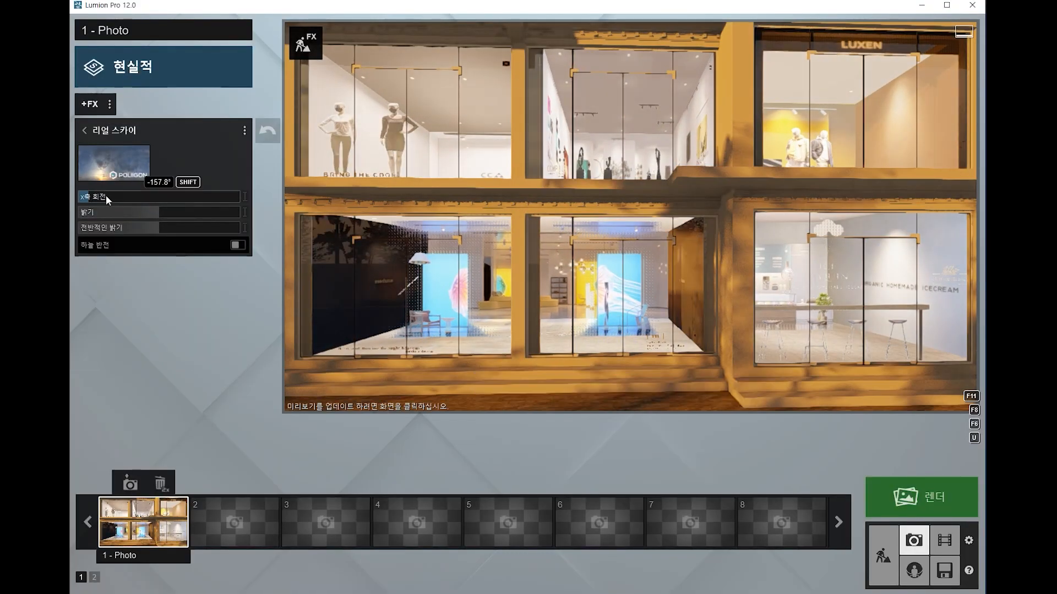
Rotate the photo's Real Sky and lower its Color Correction temperature slightly, returning to Build mode.
left_click_drag(105, 196, 570, 210)
left_click(883, 556)
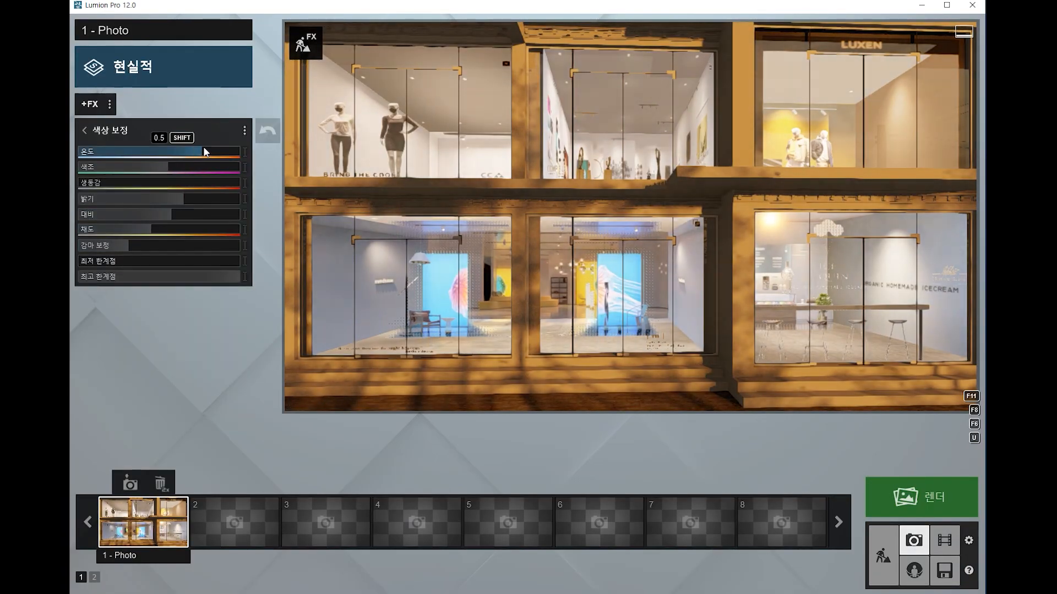
left_click_drag(203, 152, 194, 151)
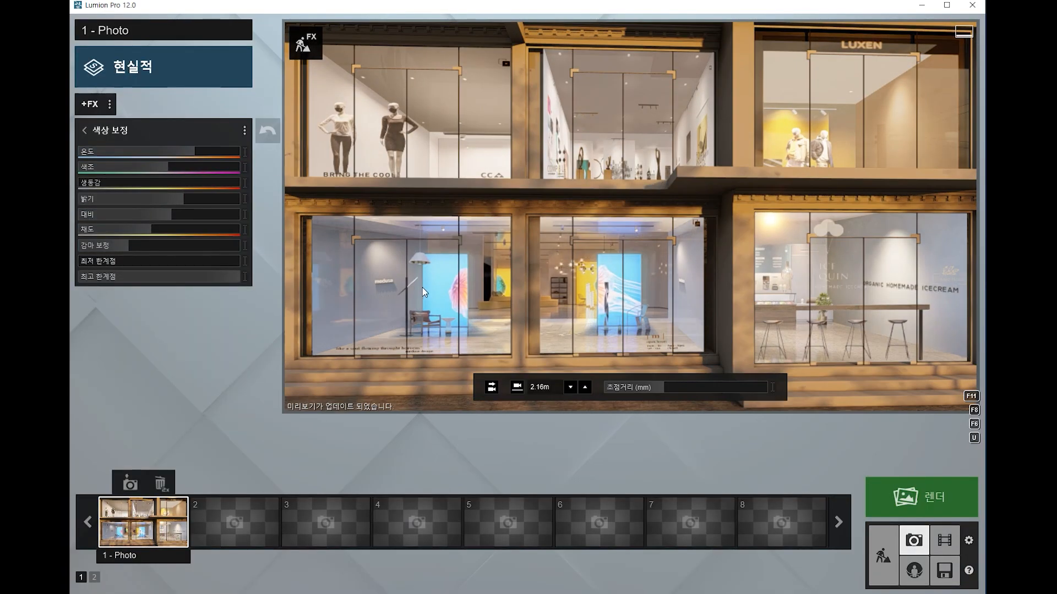
left_click(891, 554)
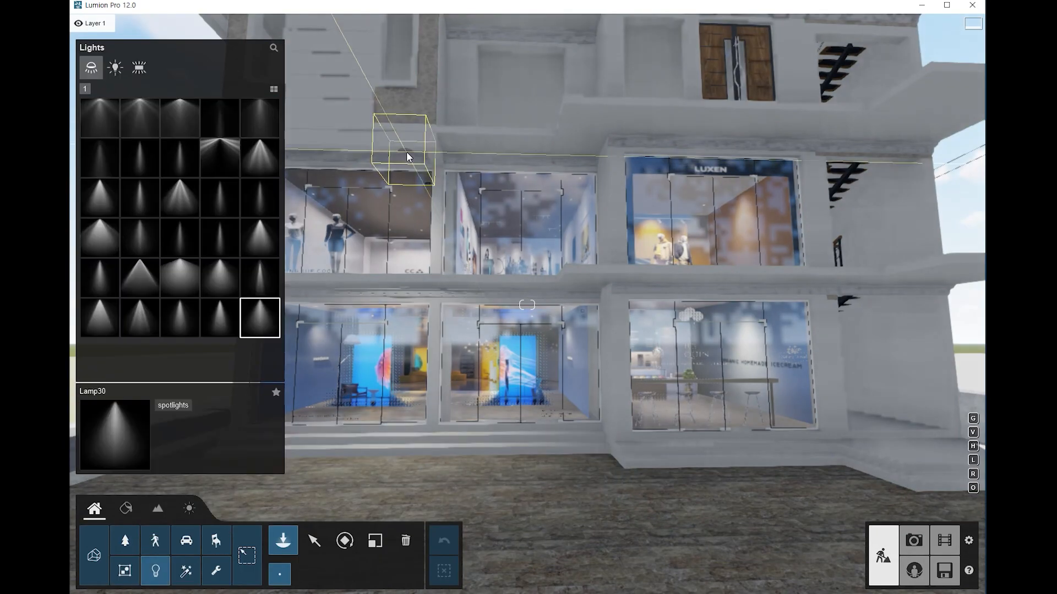